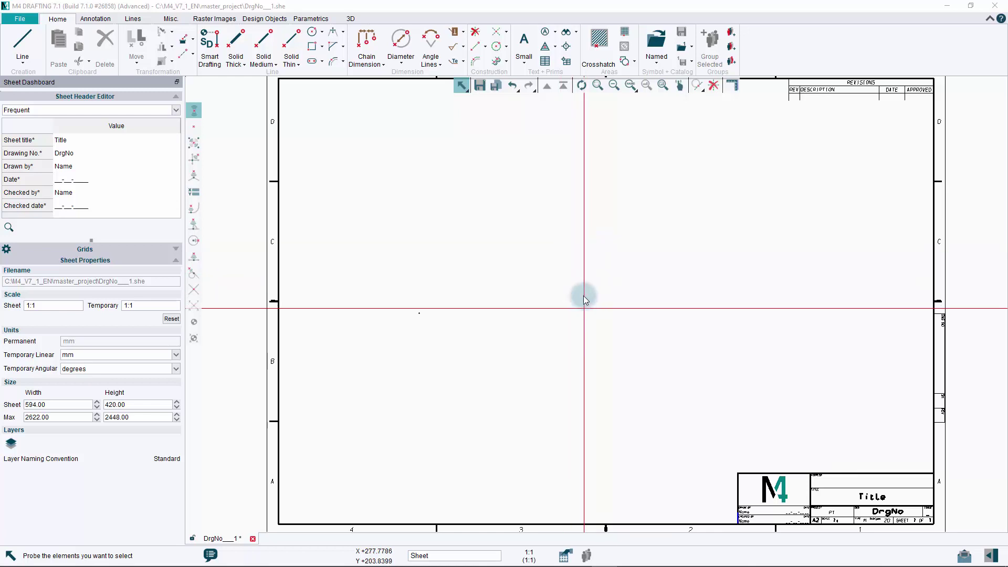
# Switch the line style to Solid Thick at 0.70 thickness.
pyautogui.click(242, 42)
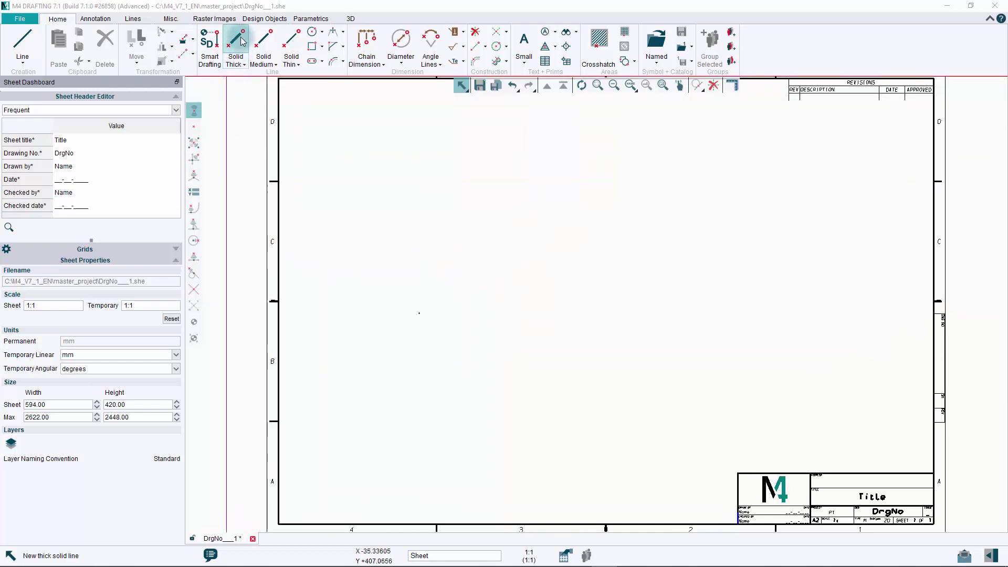
# With Smart Drafting, draw a short vertical leg and a slanted edge up to the right.
pyautogui.click(210, 46)
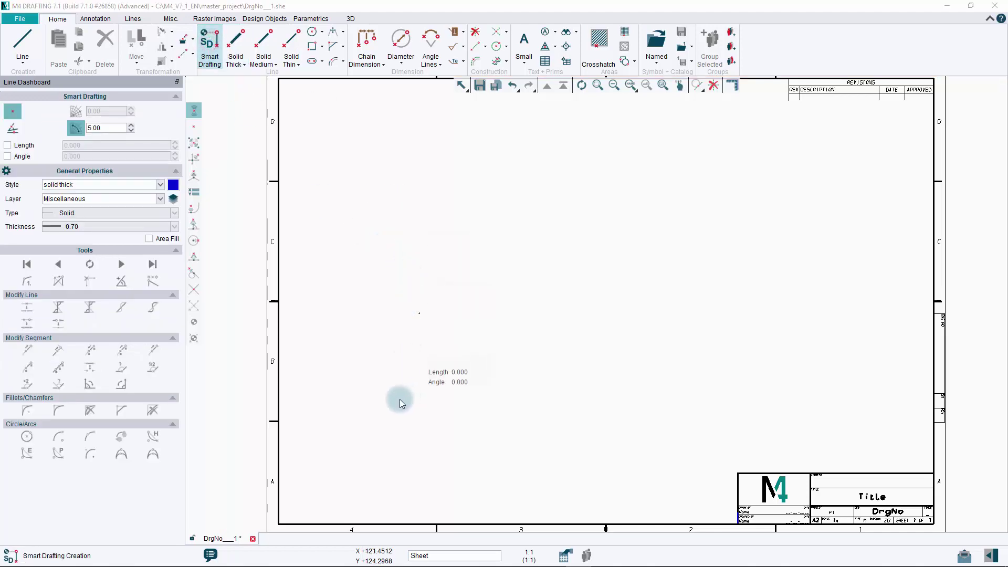
pyautogui.scroll(3, 400, 400)
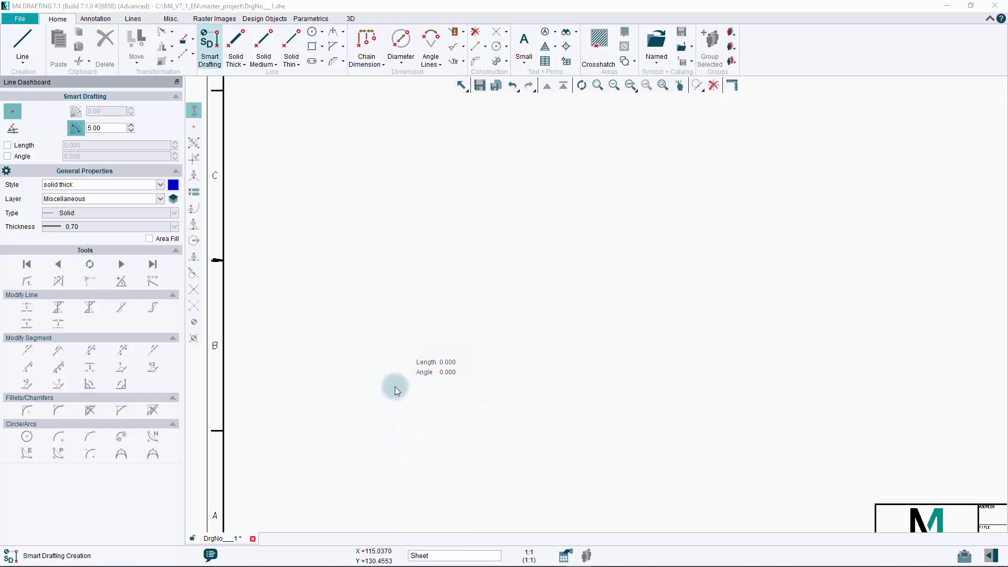
pyautogui.click(398, 362)
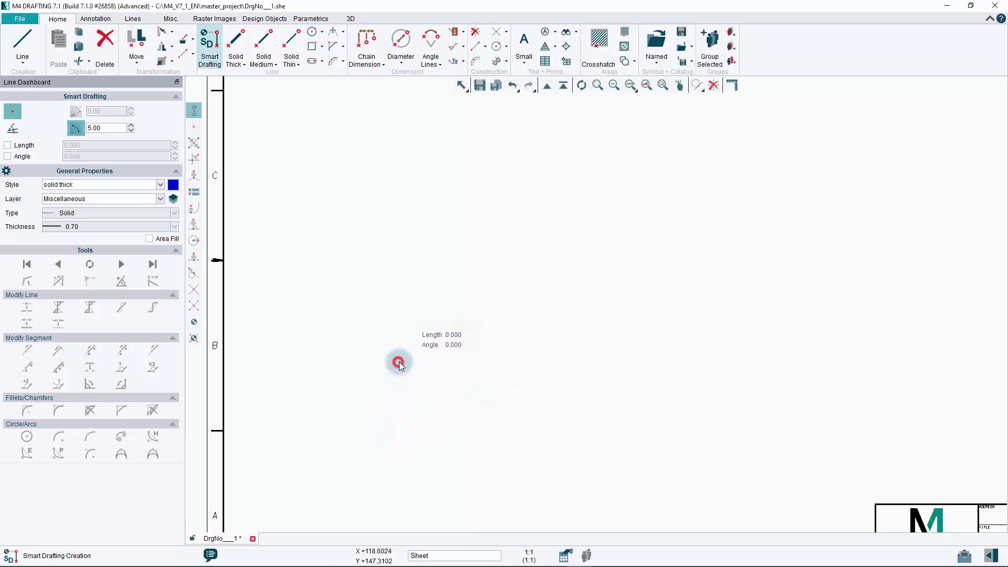
pyautogui.click(399, 300)
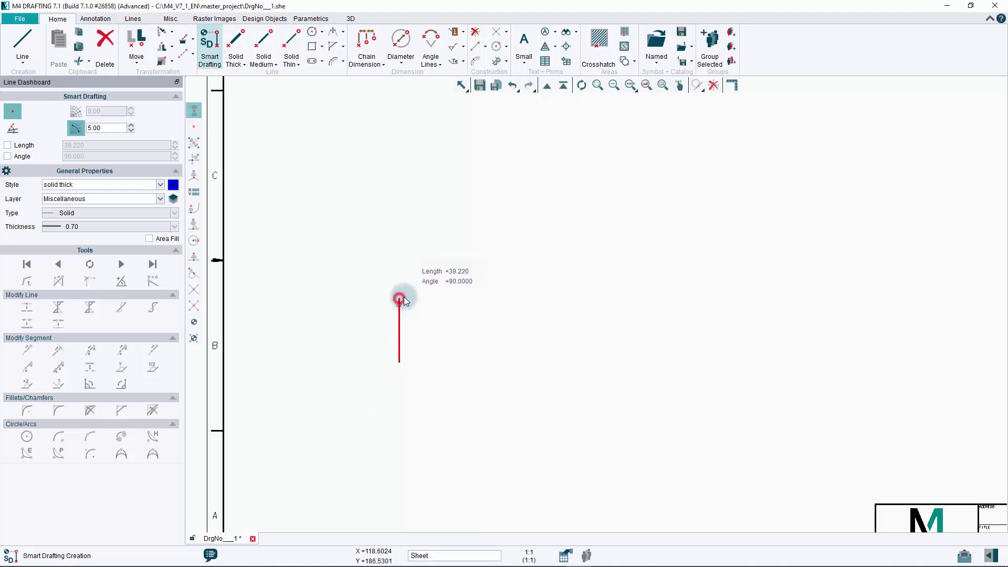
pyautogui.click(477, 163)
# Add a tangent arc at the top of the slanted edge, then exit the tool.
pyautogui.rightClick(499, 140)
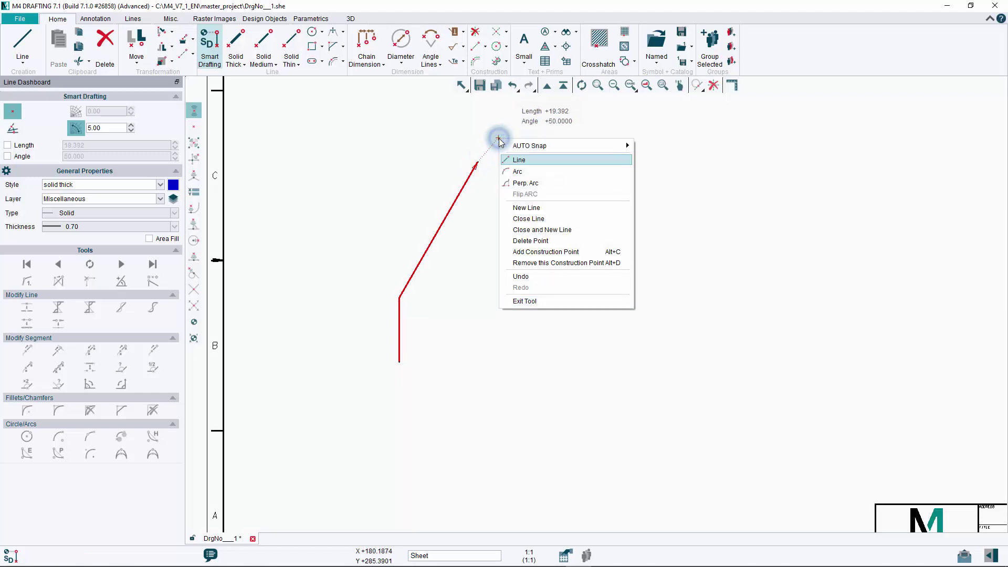
pyautogui.click(525, 170)
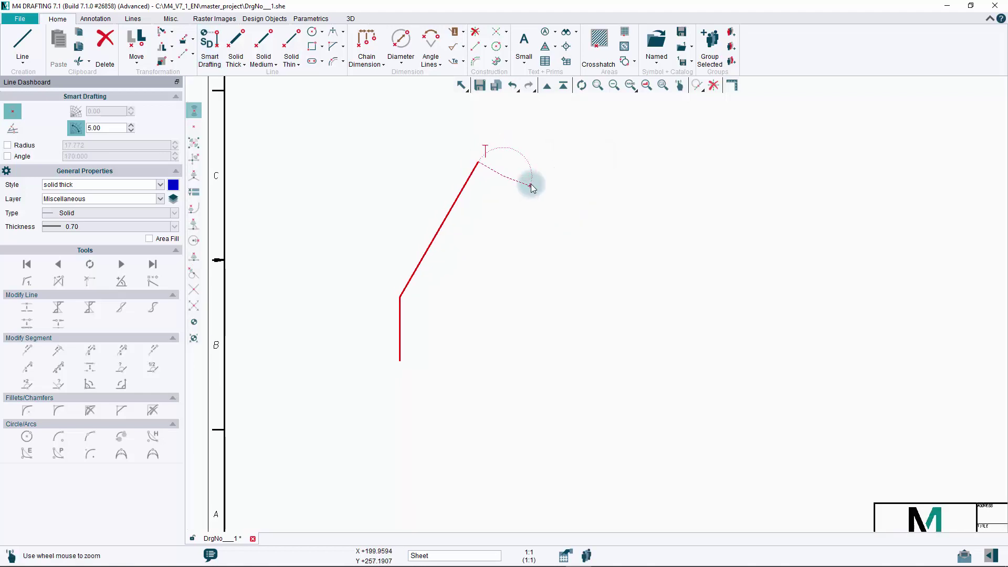
pyautogui.scroll(-2, 531, 186)
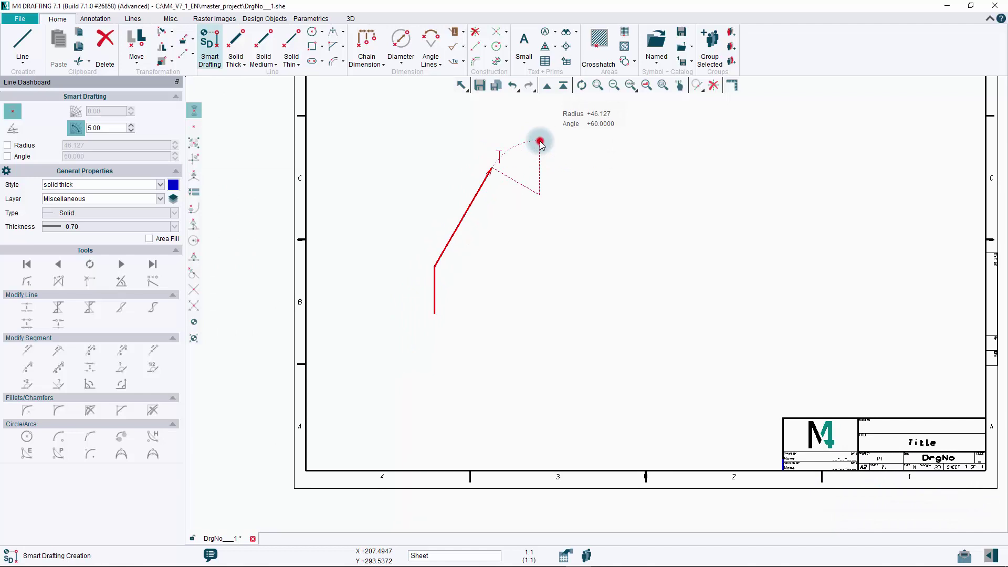
pyautogui.click(540, 141)
pyautogui.rightClick(555, 140)
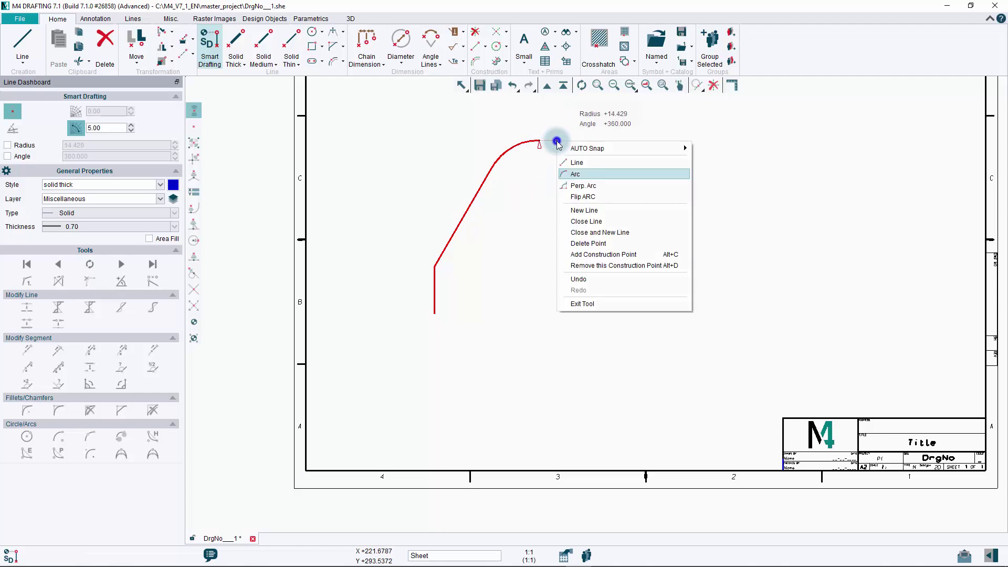
pyautogui.click(586, 305)
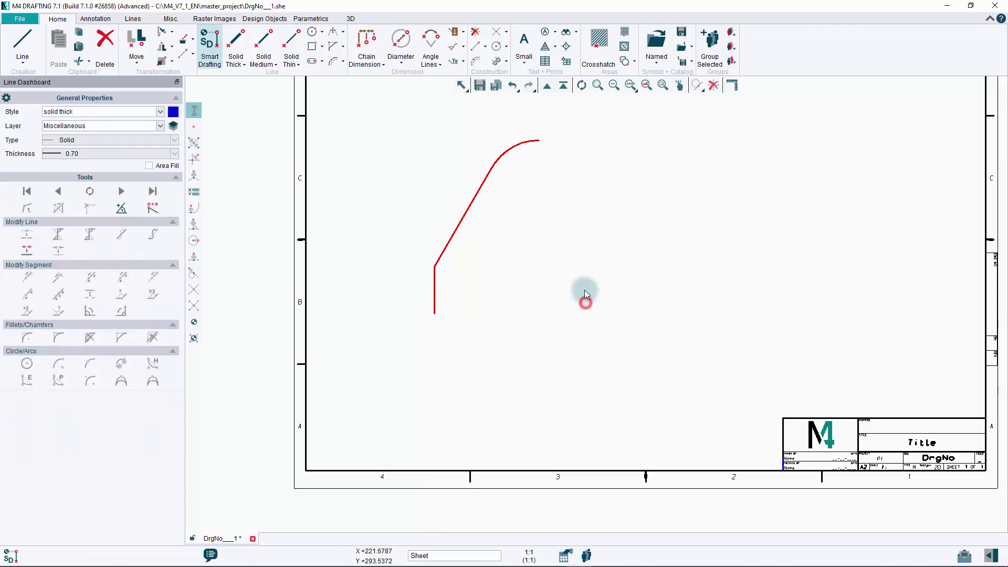
# Duplicate Mirror (Vertical) the half-profile about the arc's top point.
pyautogui.click(173, 50)
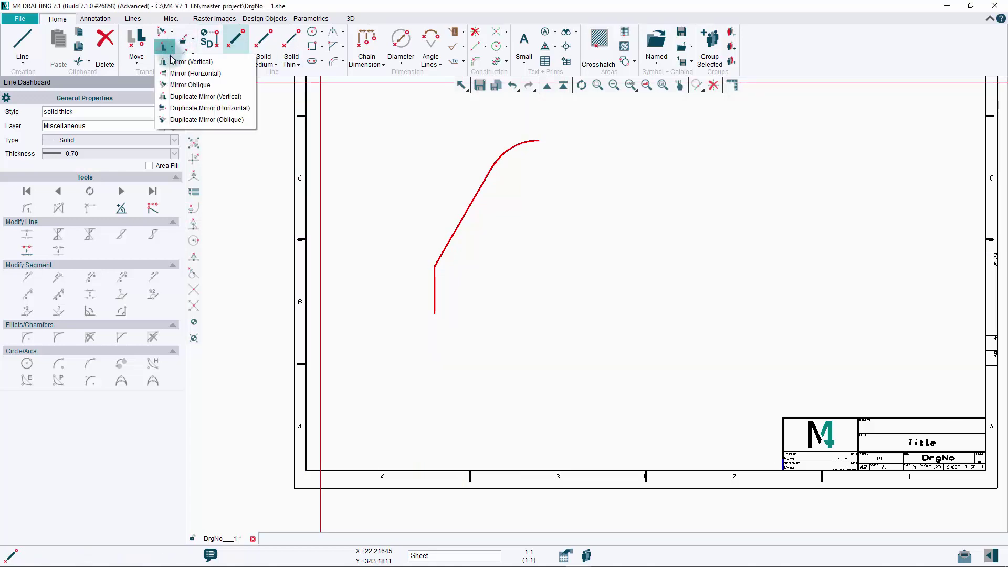
pyautogui.click(207, 97)
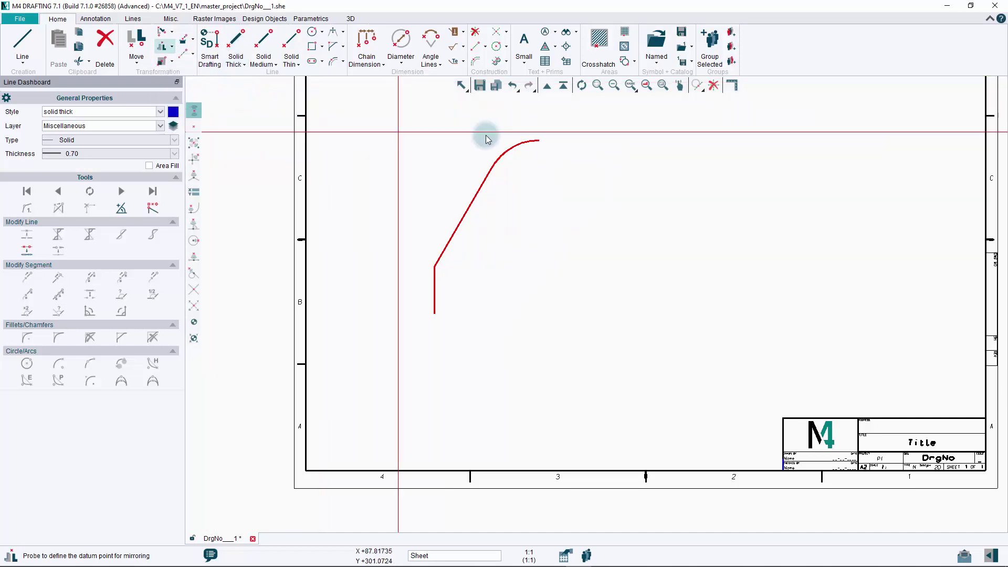
pyautogui.click(541, 144)
pyautogui.scroll(3, 525, 212)
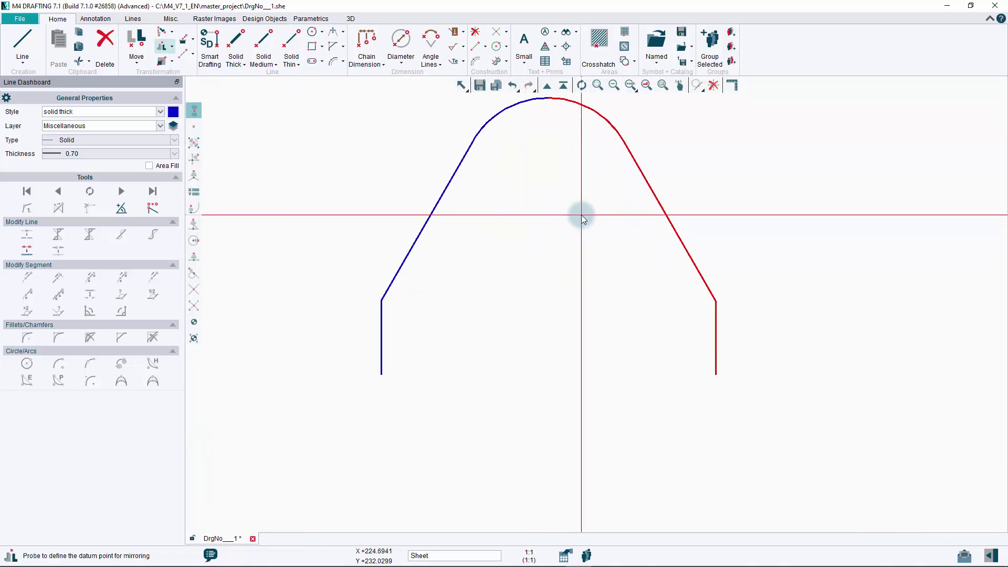
pyautogui.press('Escape')
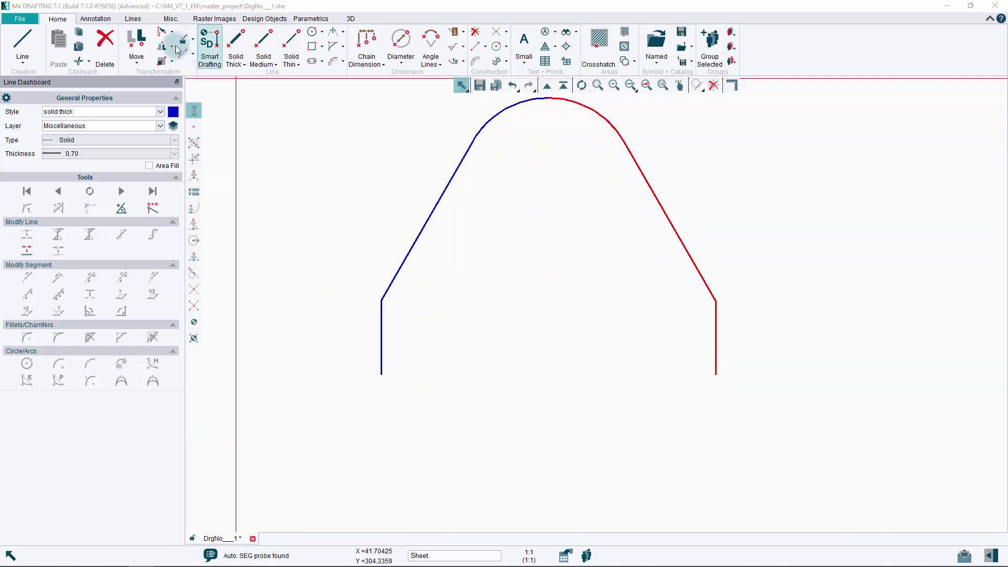
# Use Join from the Lines tab to merge the two arch halves.
pyautogui.click(140, 20)
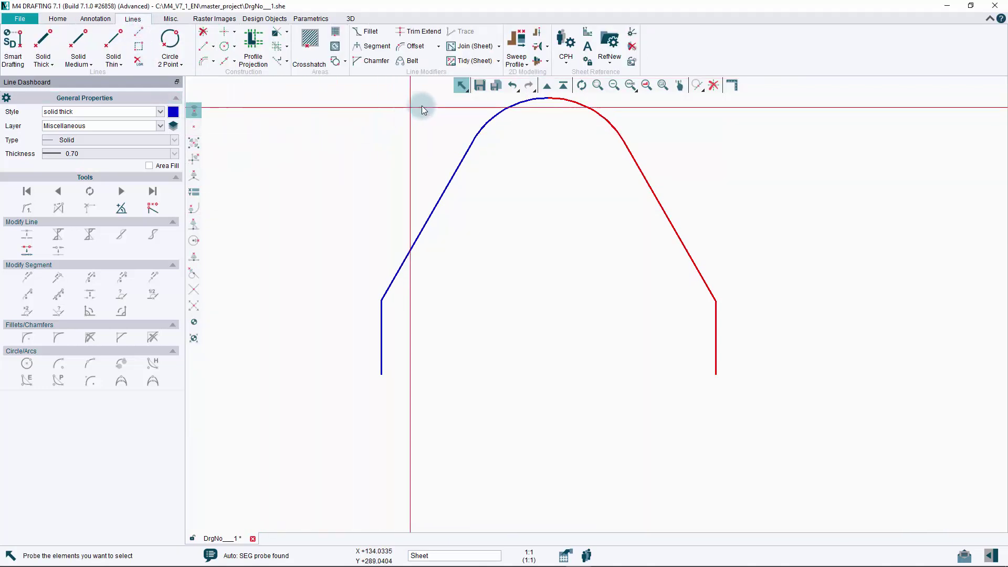
pyautogui.click(498, 47)
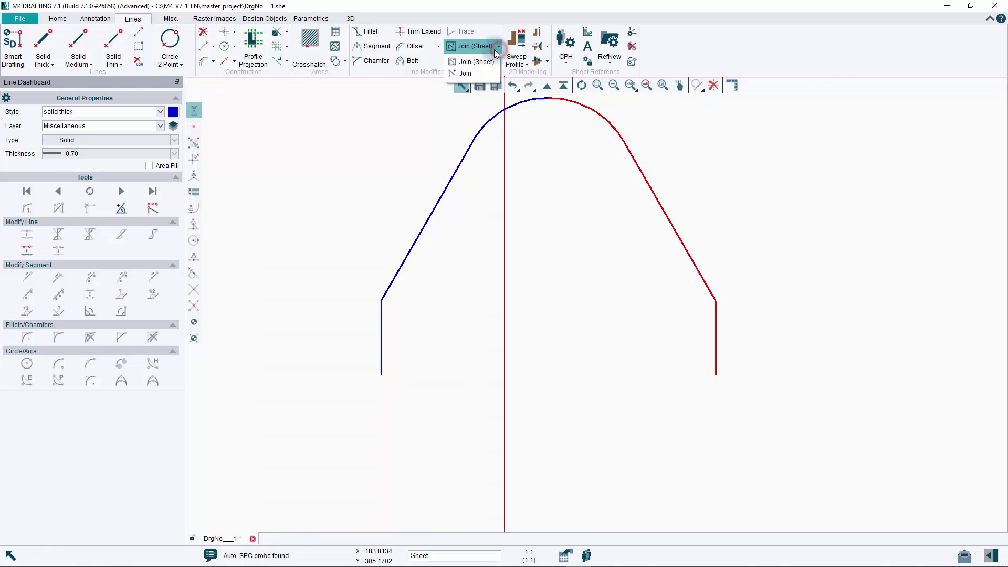
pyautogui.click(464, 73)
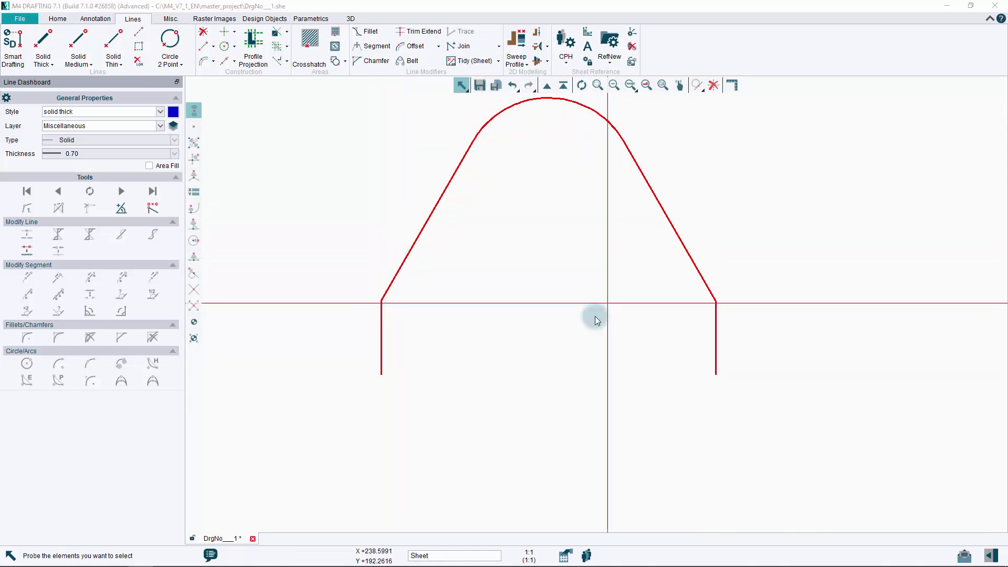
# Close the outline across the bottom from the left leg's end.
pyautogui.click(390, 377)
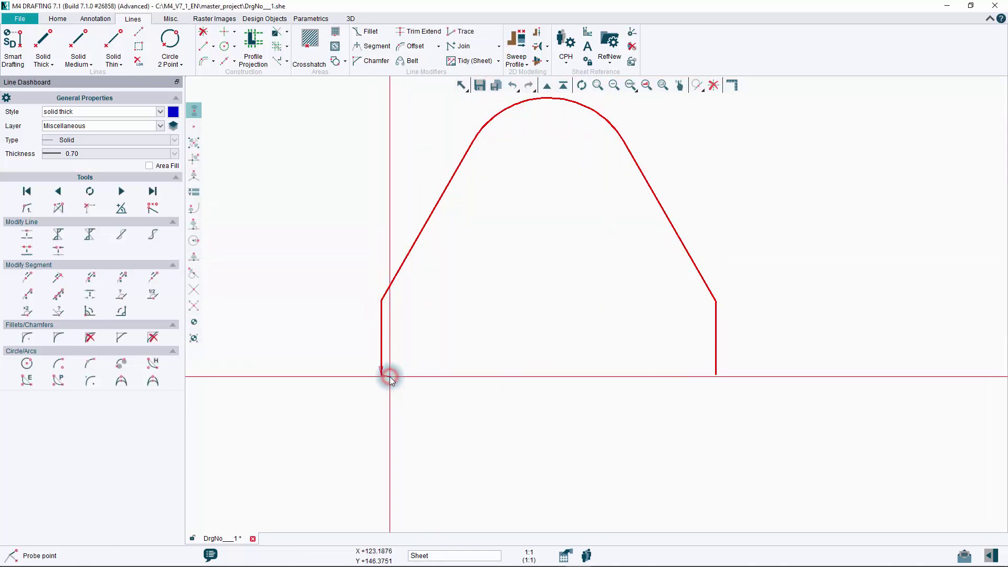
pyautogui.rightClick(446, 346)
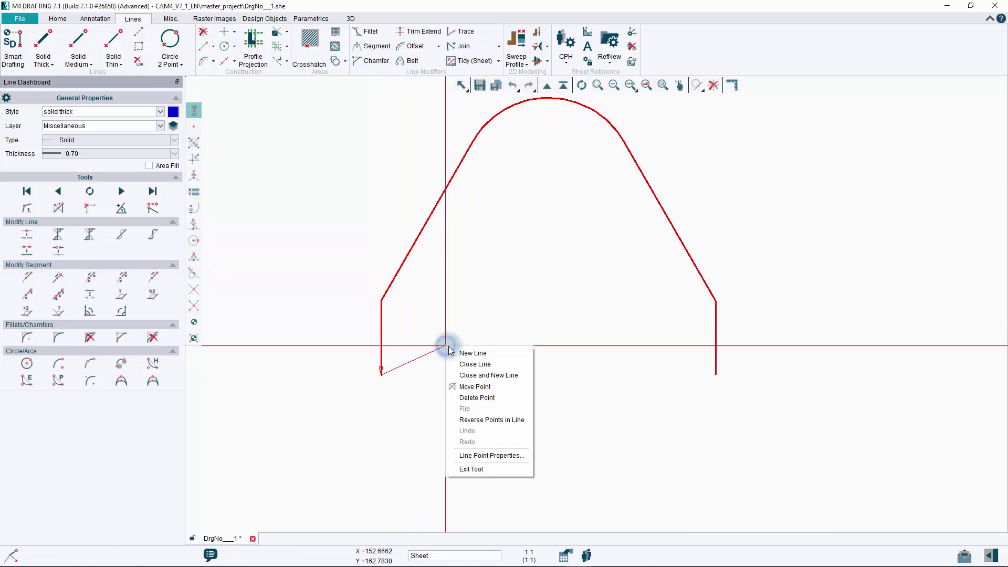
pyautogui.click(472, 364)
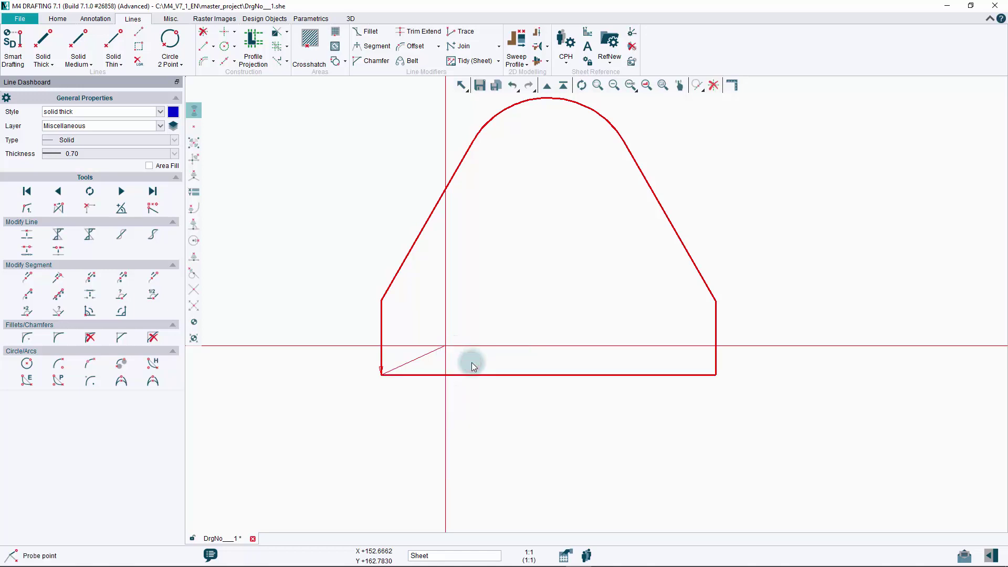
# Draw a new horizontal line from the left lower corner to the right lower corner.
pyautogui.rightClick(490, 271)
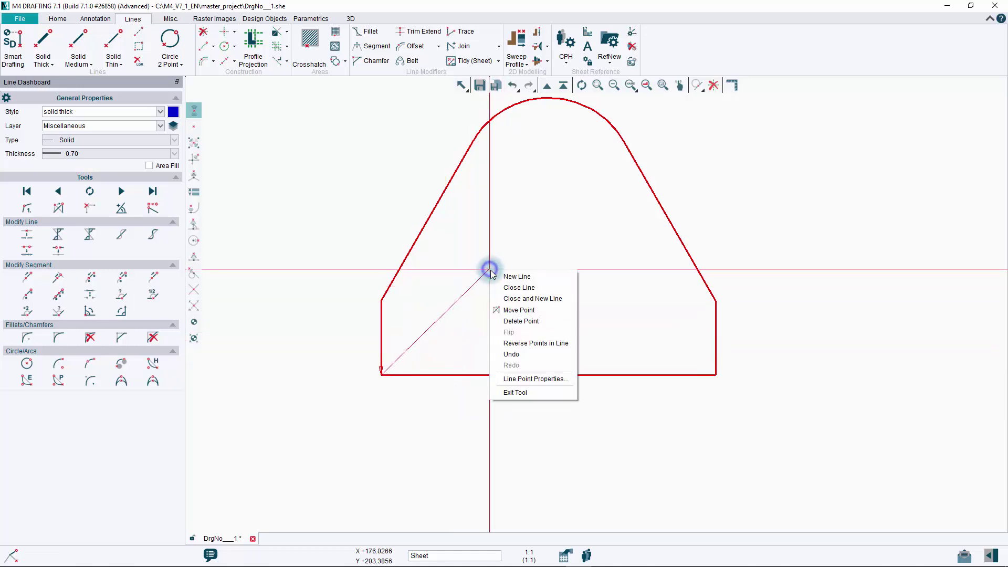
pyautogui.click(507, 276)
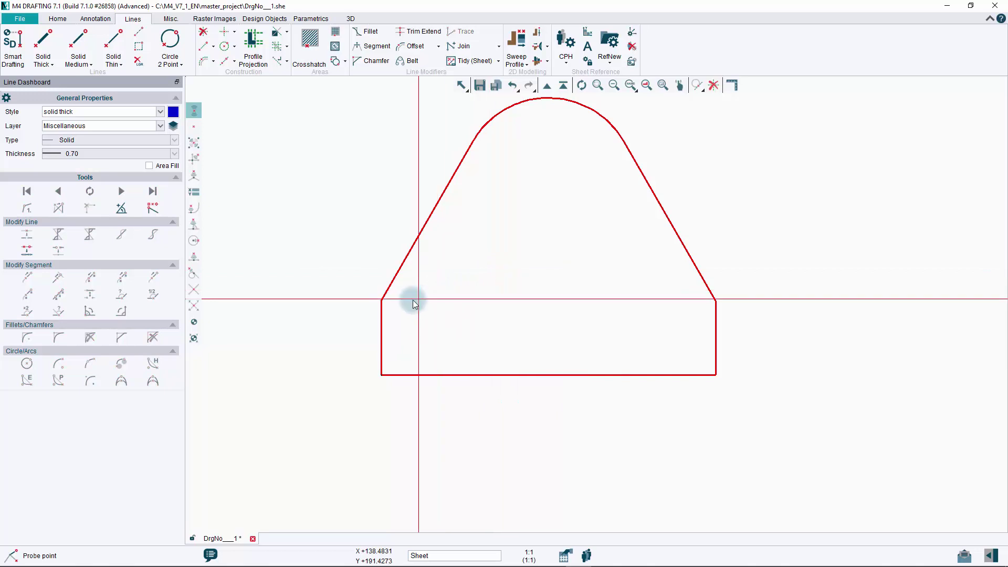
pyautogui.click(383, 300)
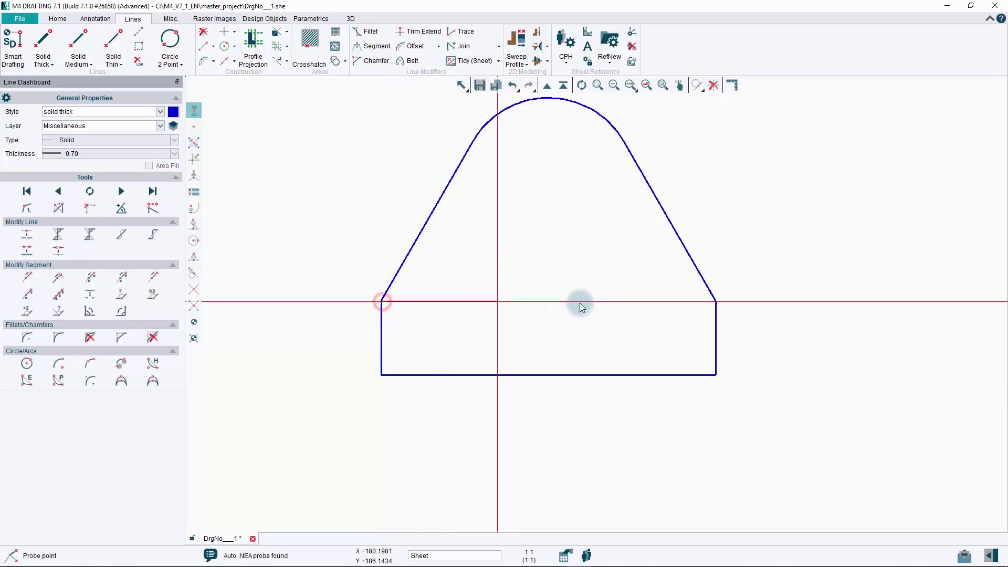
pyautogui.click(714, 303)
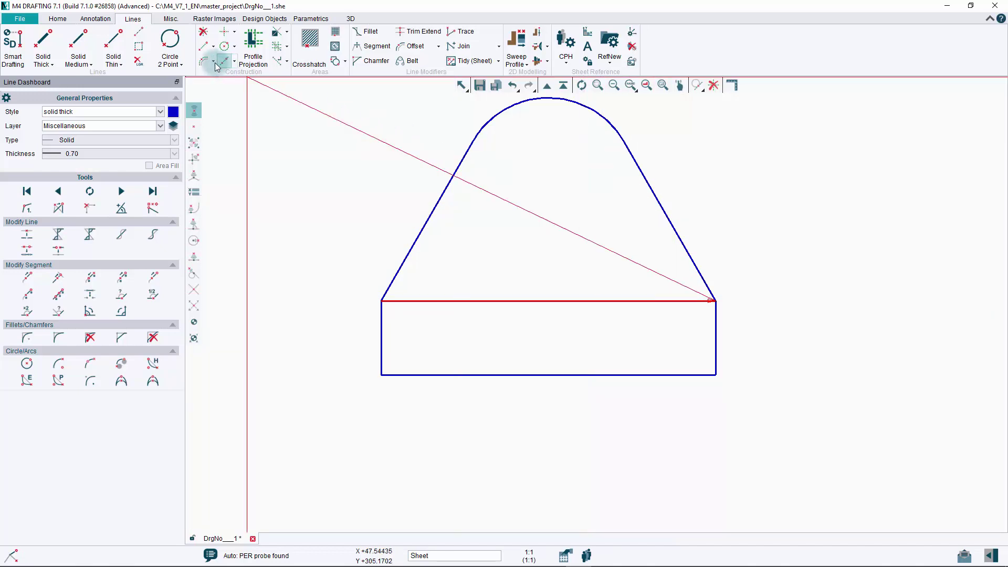
# Switch to Circle Center/Point and set centre lines in its Closed Geometry Properties.
pyautogui.click(176, 66)
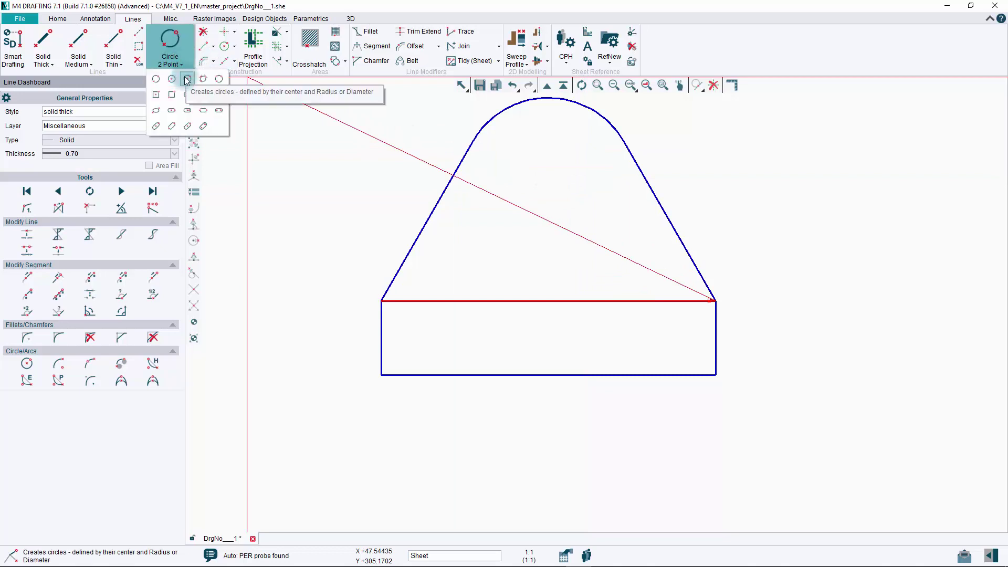
pyautogui.click(188, 79)
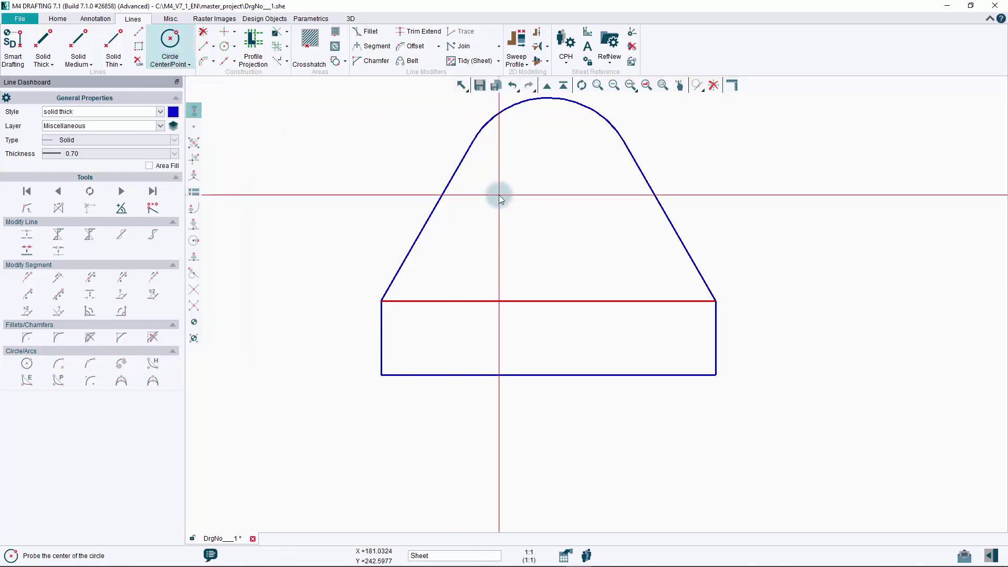
pyautogui.rightClick(535, 170)
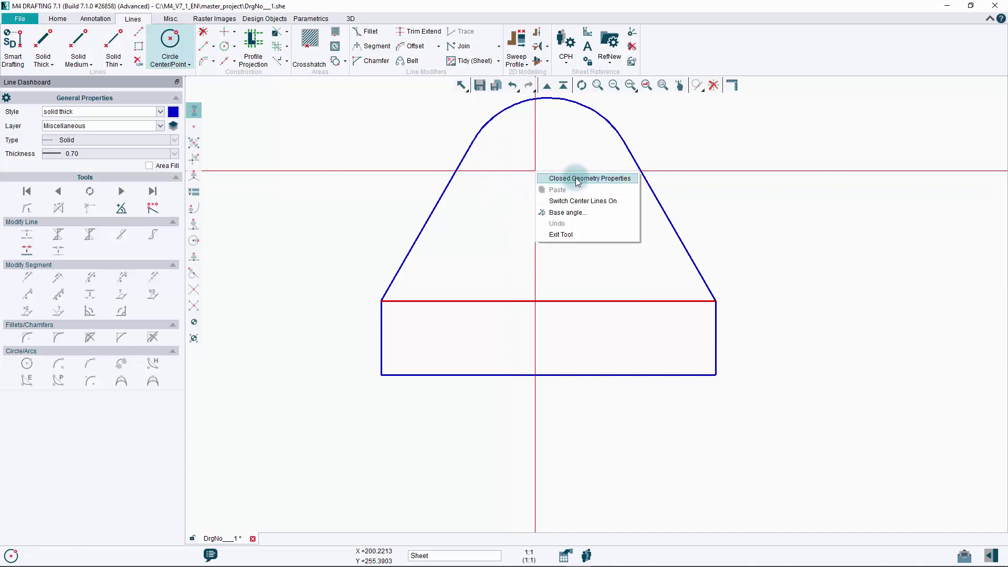
pyautogui.click(588, 179)
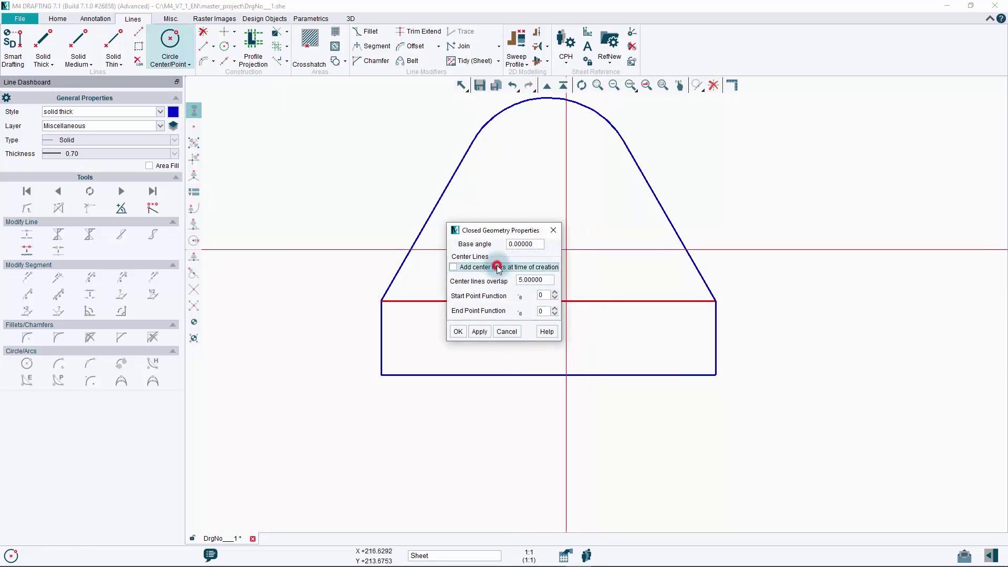
pyautogui.click(544, 280)
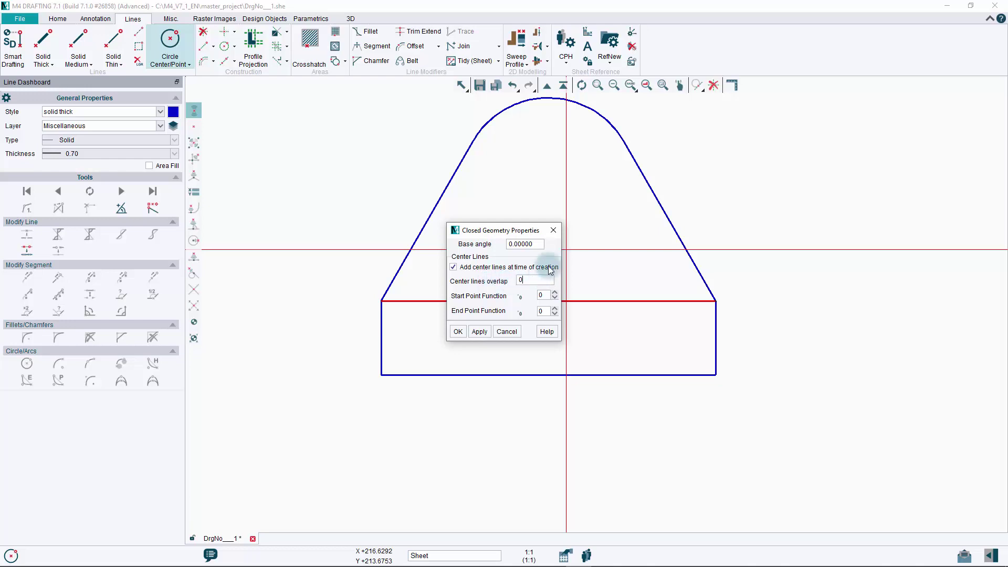
pyautogui.click(557, 283)
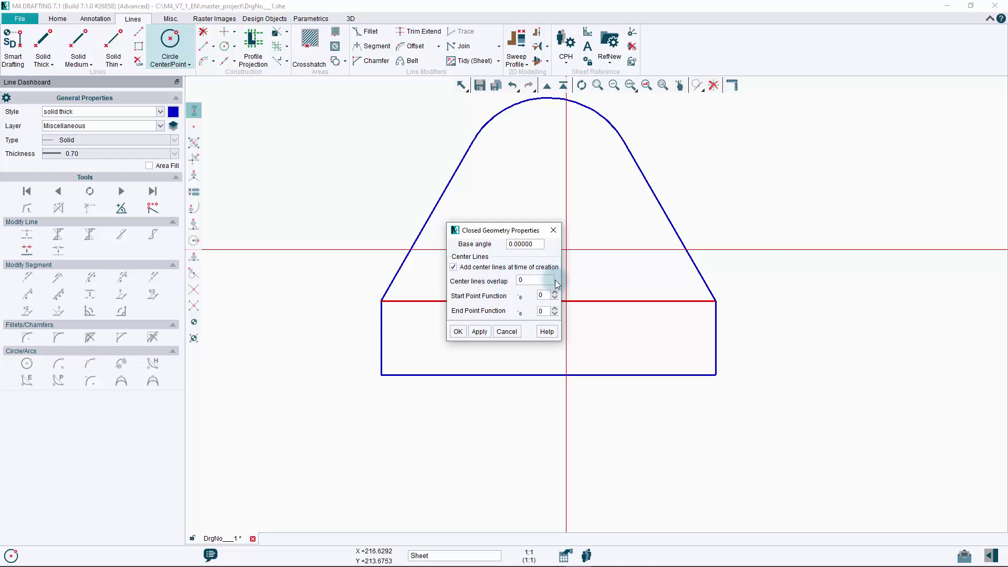
# Set the centre lines' start and end point functions to the cross symbol (1).
pyautogui.click(520, 296)
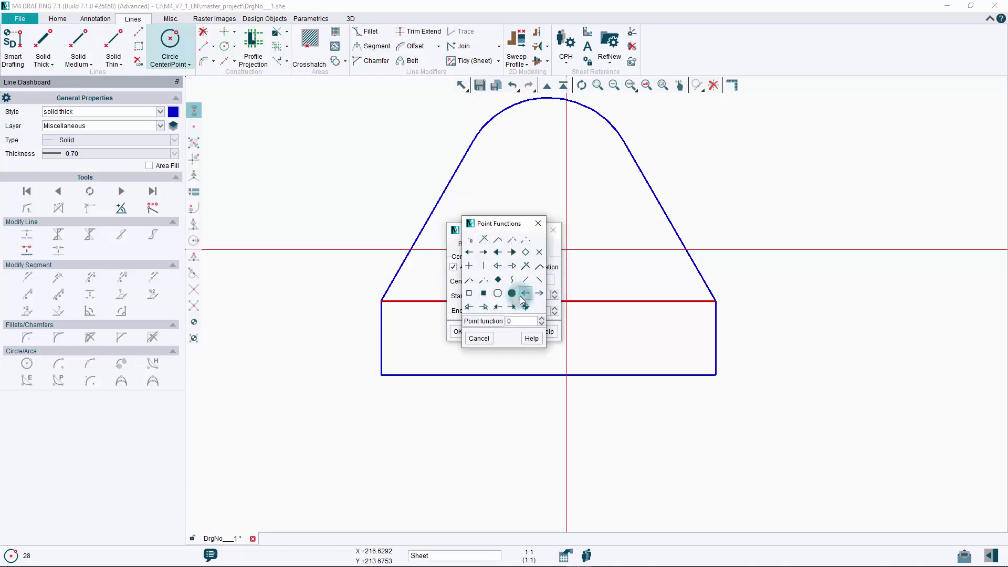
pyautogui.click(485, 241)
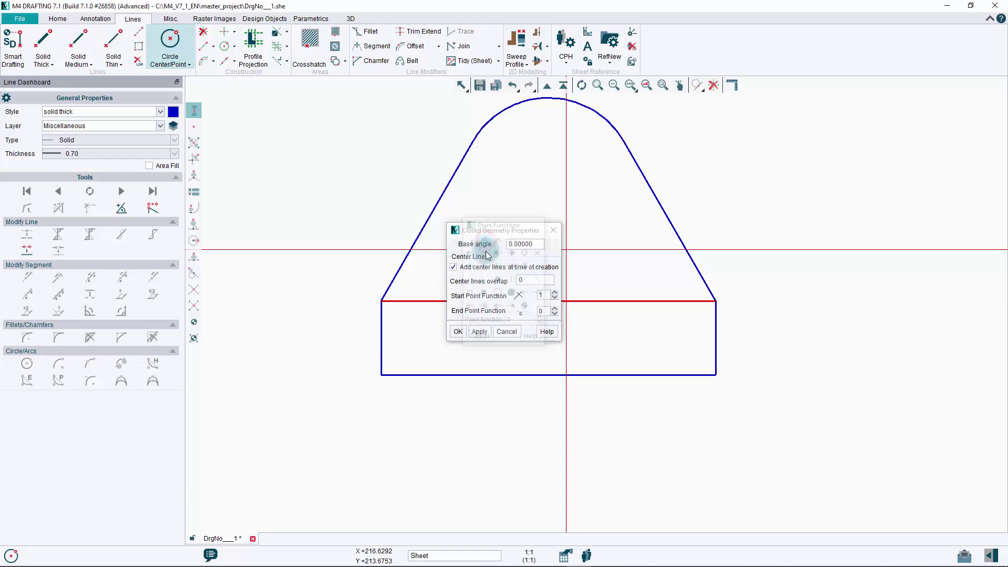
pyautogui.click(519, 297)
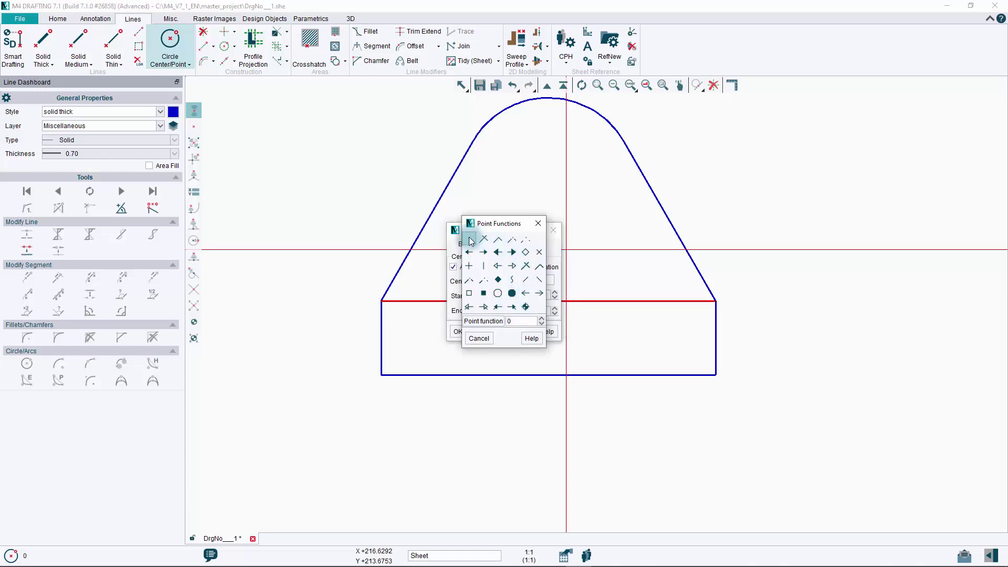
pyautogui.click(483, 240)
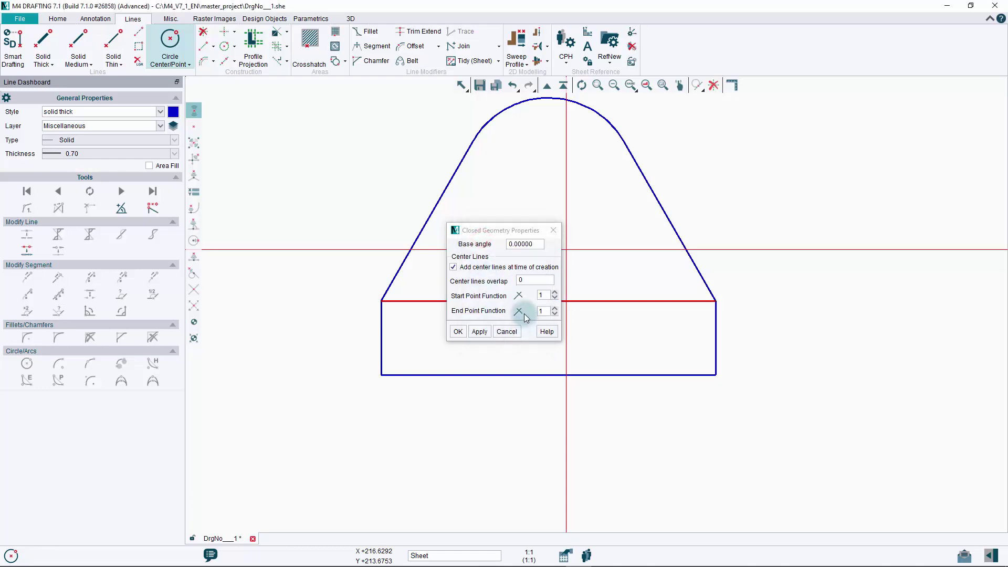
pyautogui.click(458, 331)
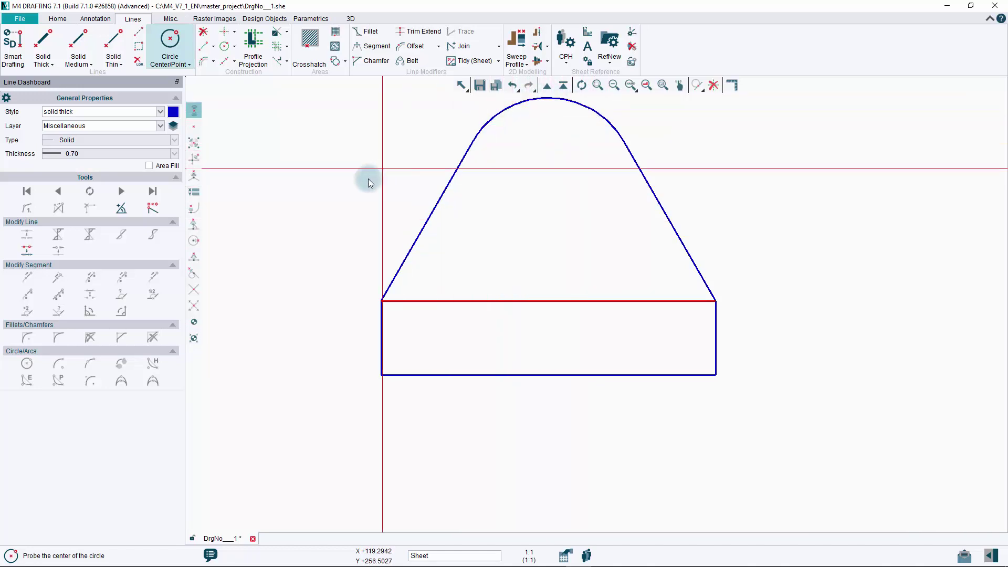
# Draw a circle centred on the top arc's centre, sized to fit inside the arc.
pyautogui.click(197, 243)
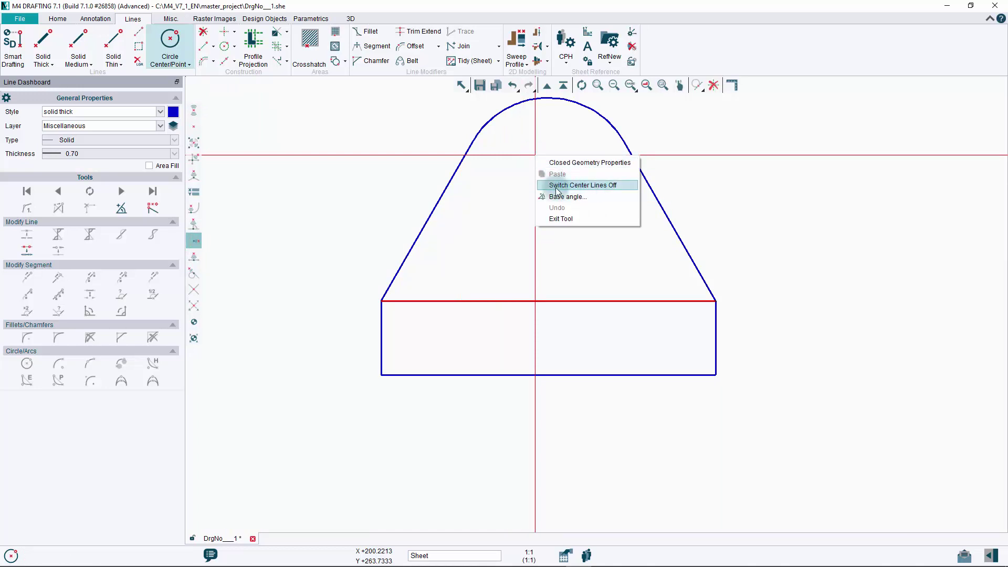
pyautogui.click(521, 94)
pyautogui.click(520, 97)
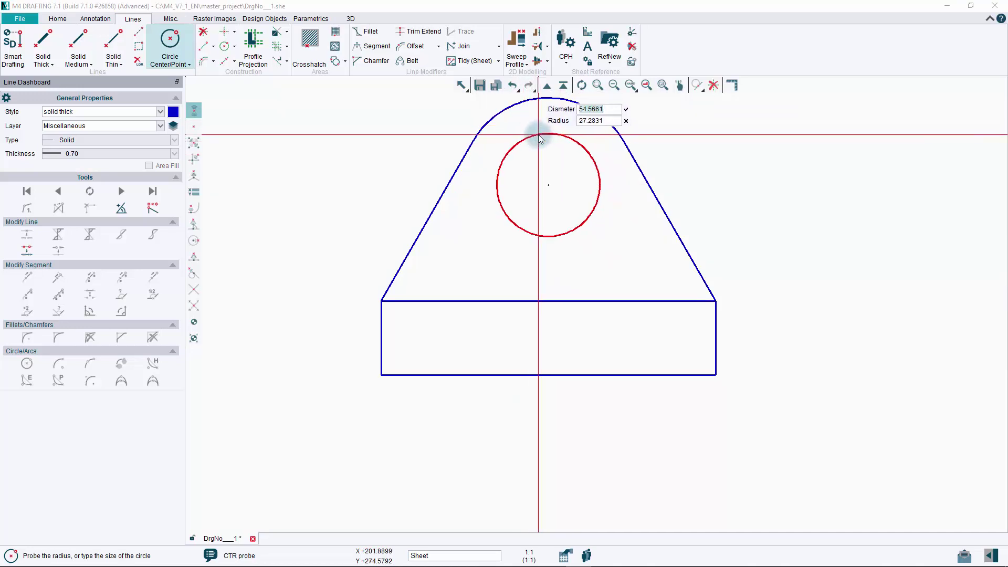
pyautogui.click(541, 134)
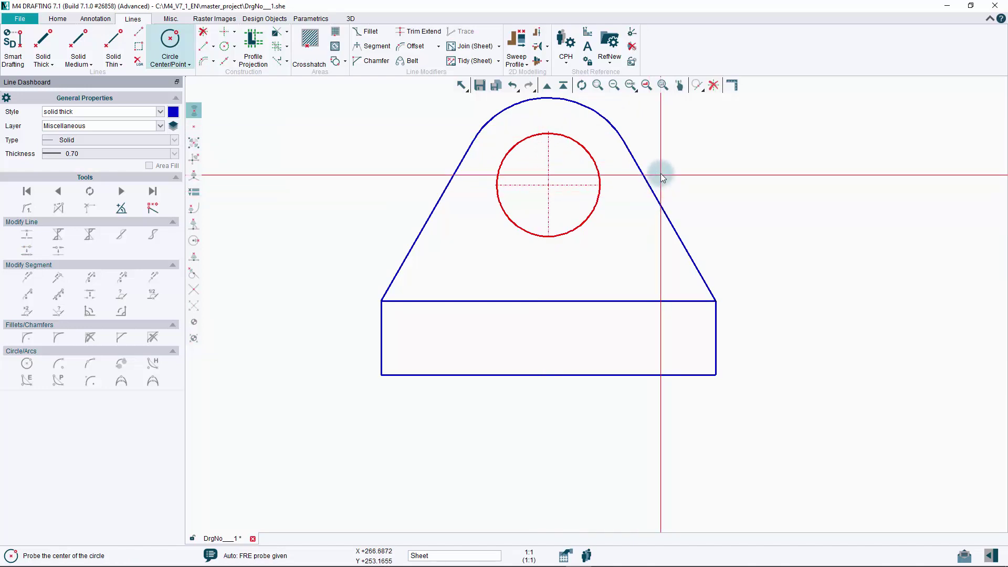
pyautogui.press('Escape')
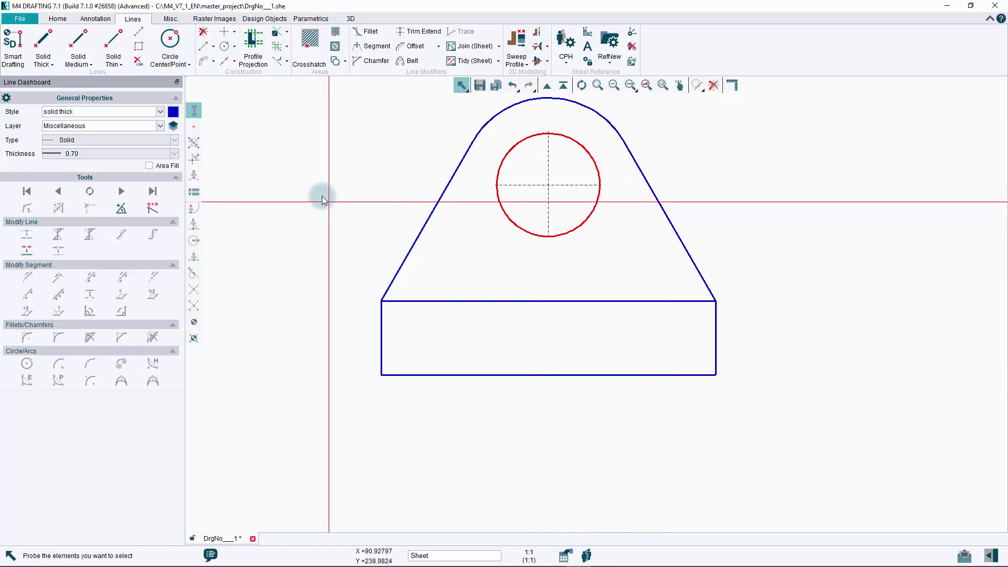
# Switch to Dashed Thin lines and the Box Corners tool.
pyautogui.click(114, 60)
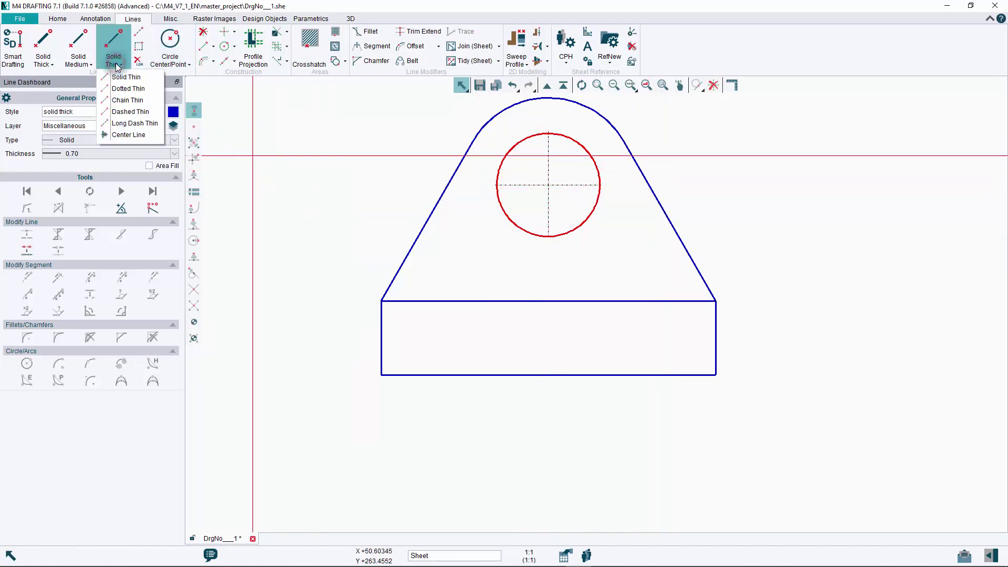
pyautogui.click(128, 114)
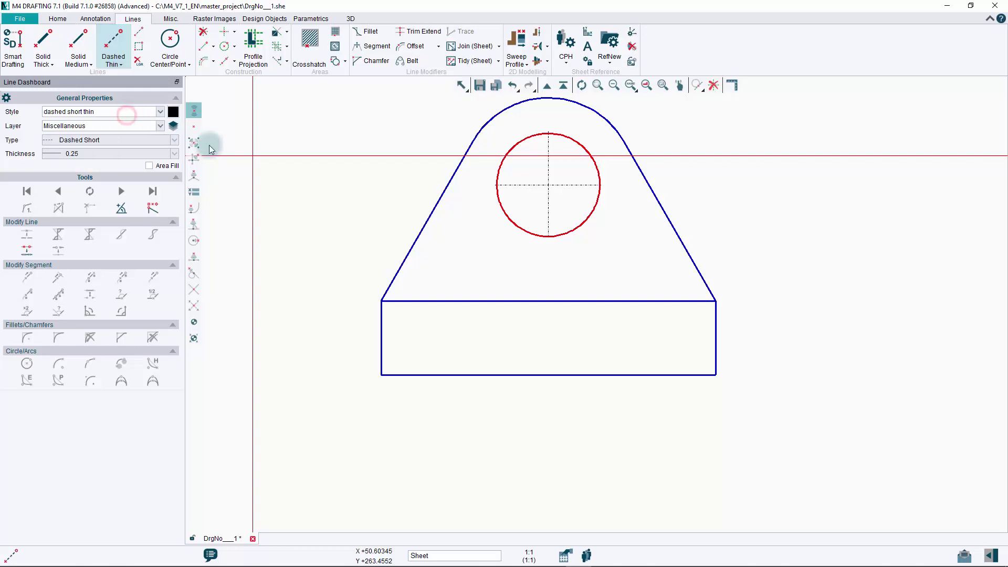
pyautogui.click(183, 69)
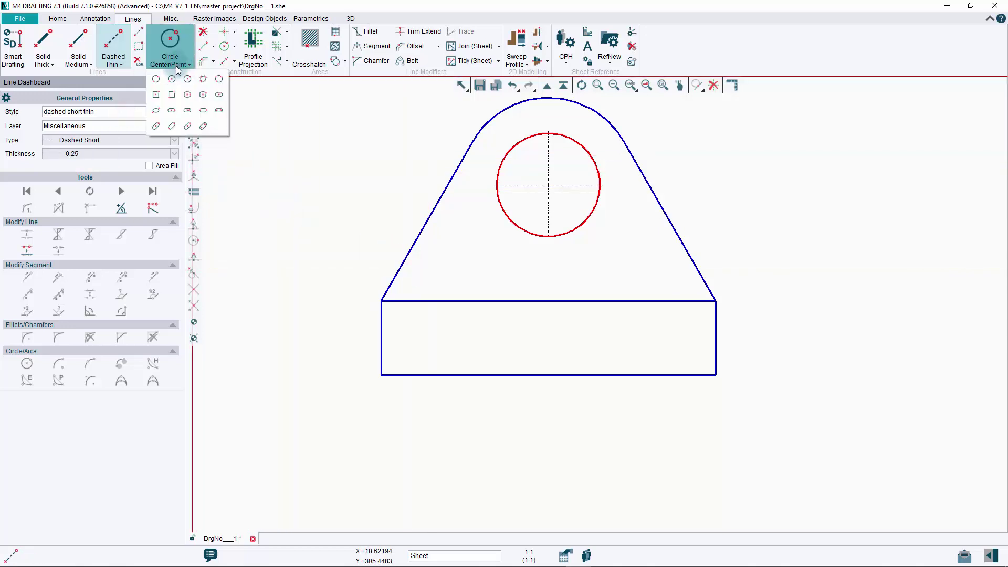
pyautogui.click(171, 96)
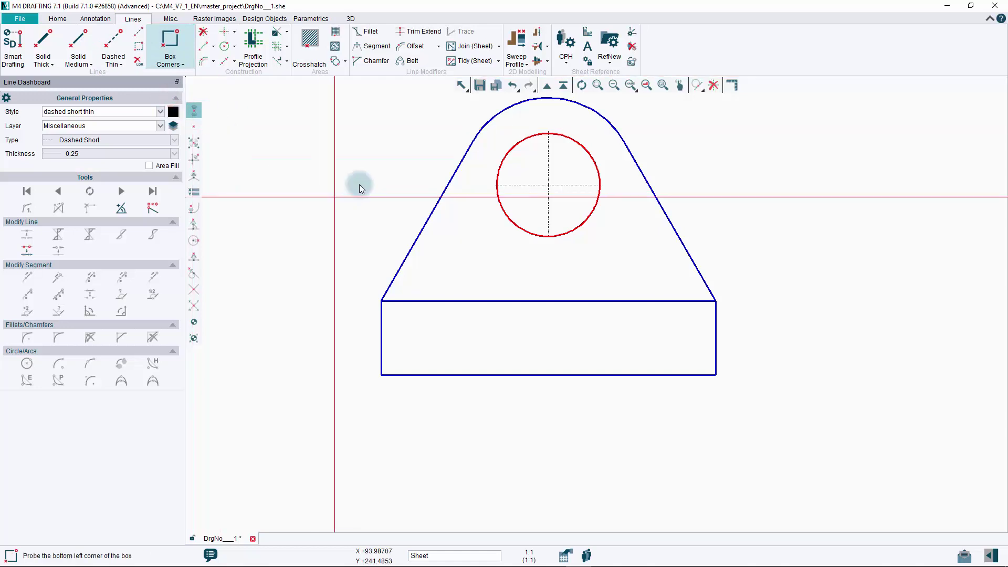
# Draw a dashed box from the base bottom to its top edge on the left side.
pyautogui.rightClick(375, 172)
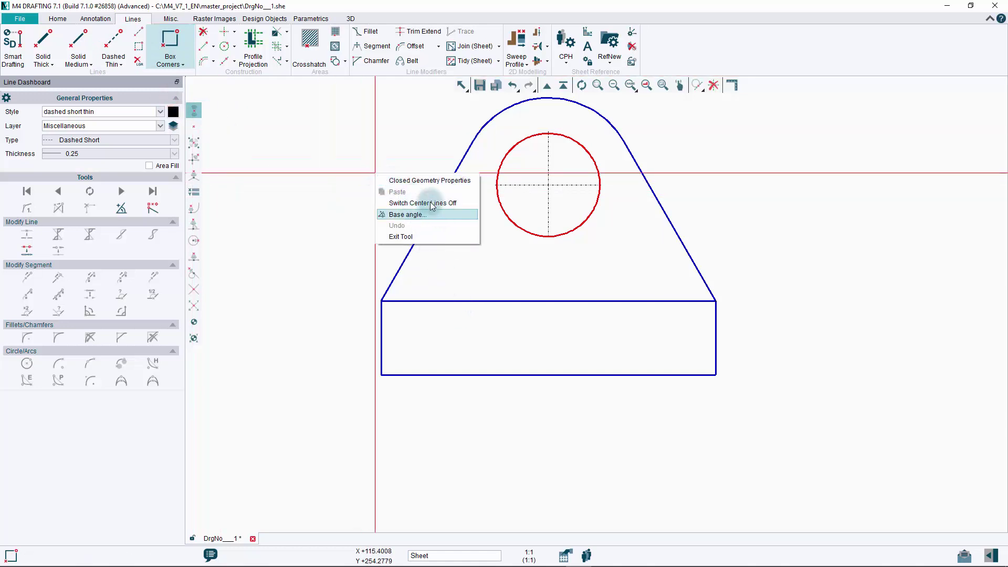
pyautogui.click(426, 375)
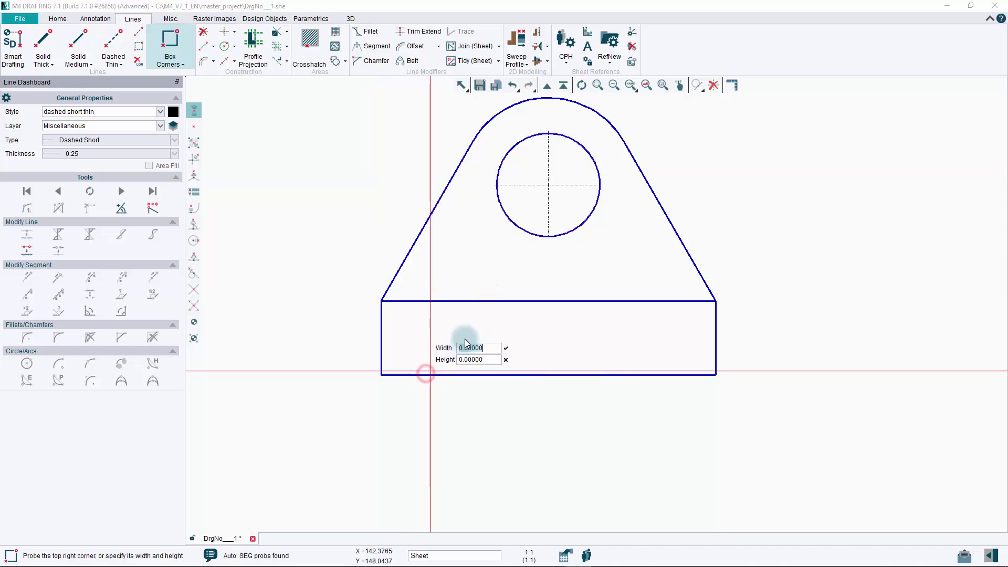
pyautogui.click(468, 302)
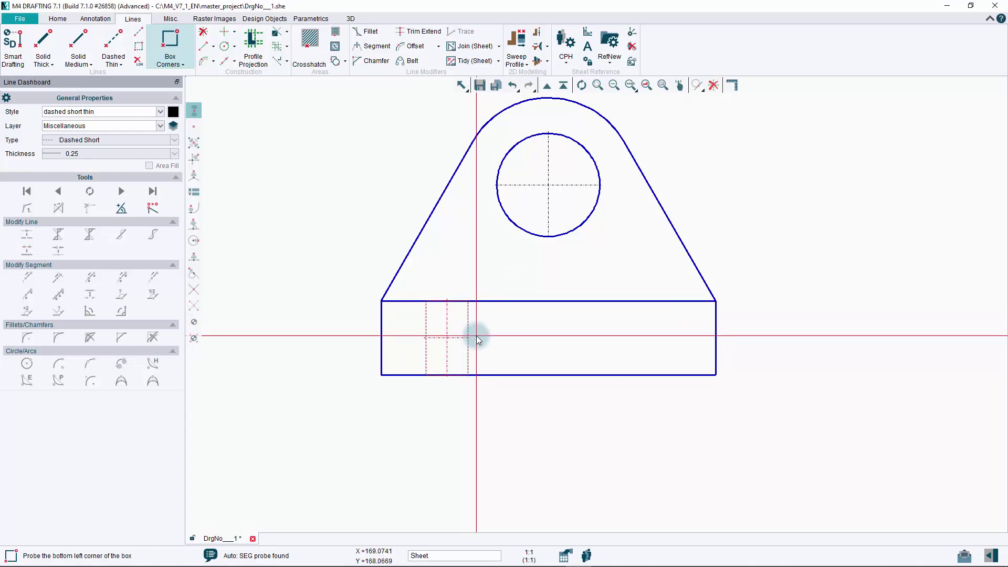
pyautogui.rightClick(499, 282)
pyautogui.click(526, 345)
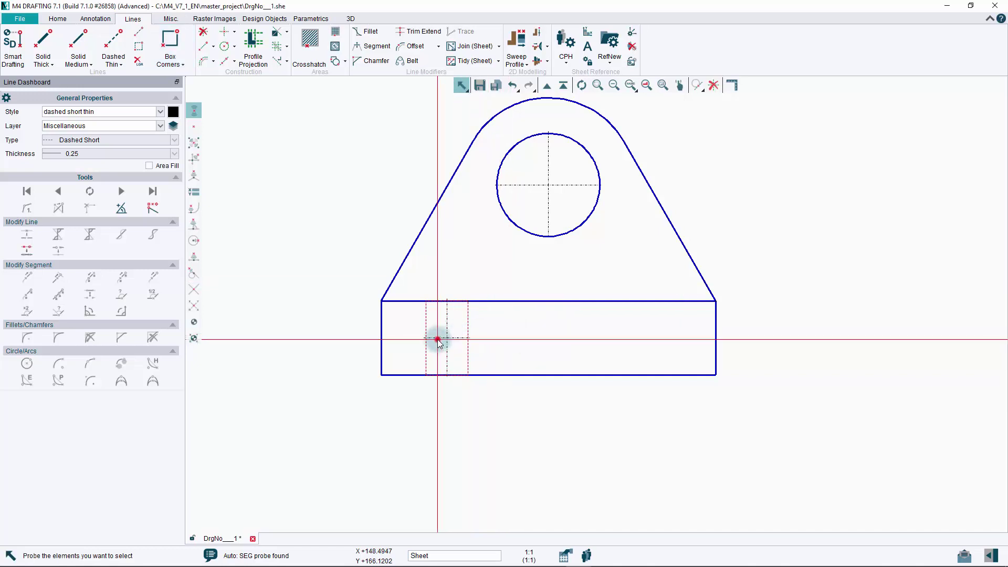
pyautogui.click(438, 341)
pyautogui.press('Escape')
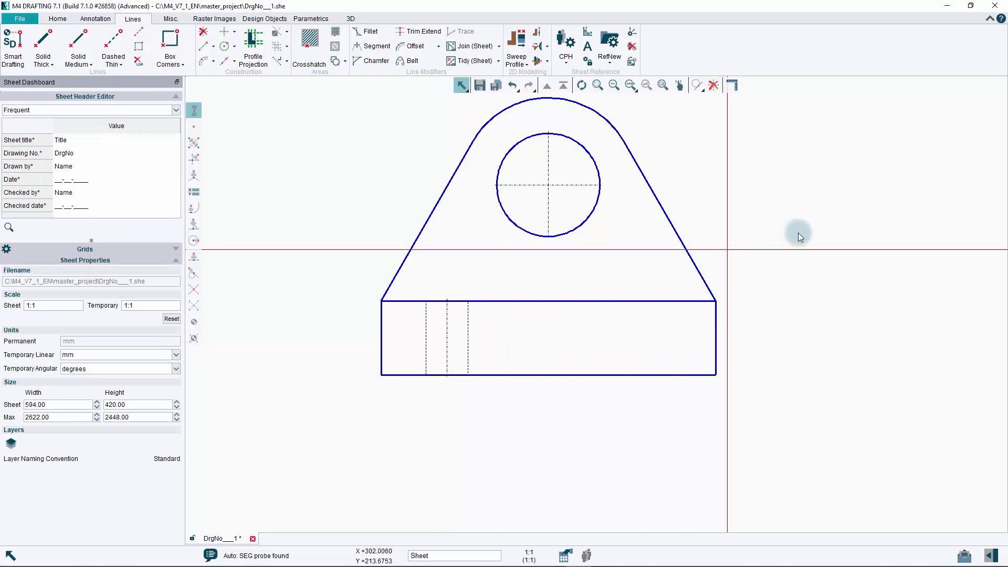
pyautogui.click(548, 147)
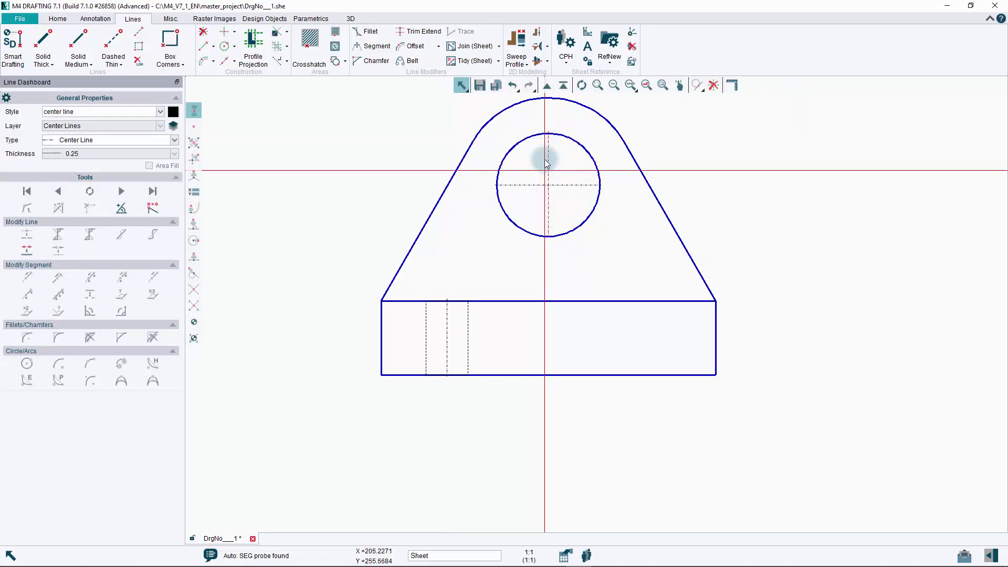
# Trim Extend the circle's vertical centre line down to the base bottom and up to the arc top.
pyautogui.click(419, 31)
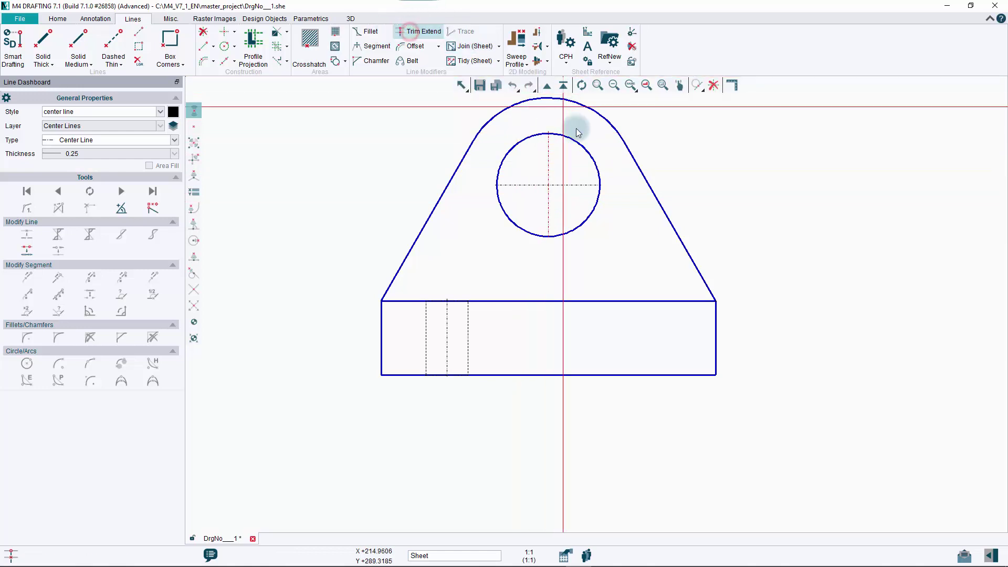
pyautogui.click(548, 239)
pyautogui.click(554, 371)
pyautogui.click(550, 128)
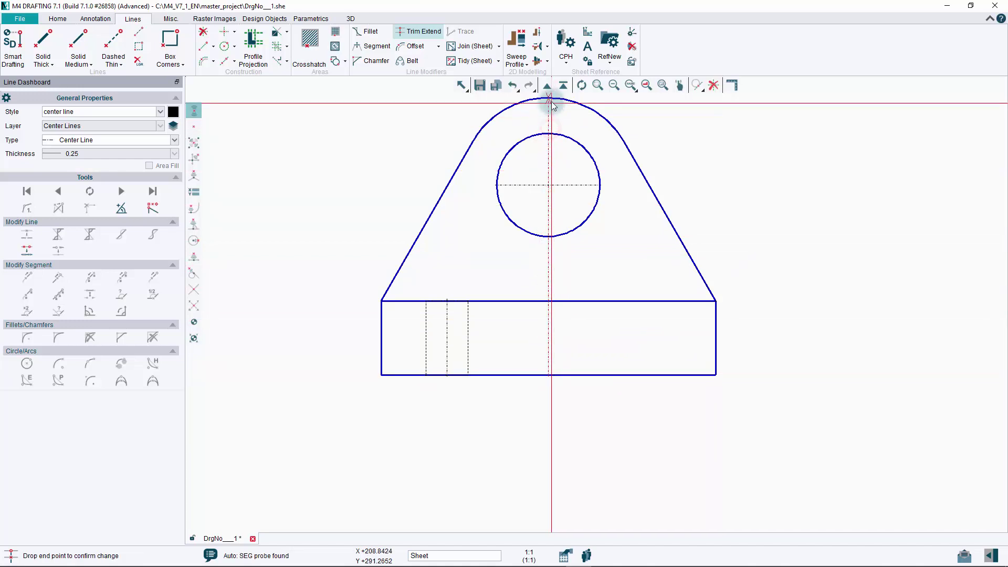
pyautogui.click(551, 102)
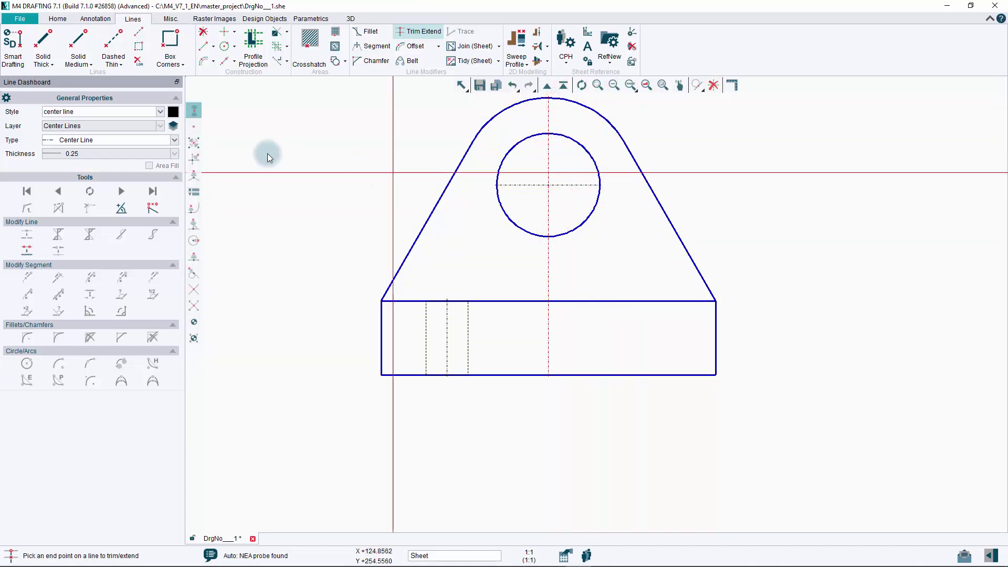
pyautogui.click(60, 21)
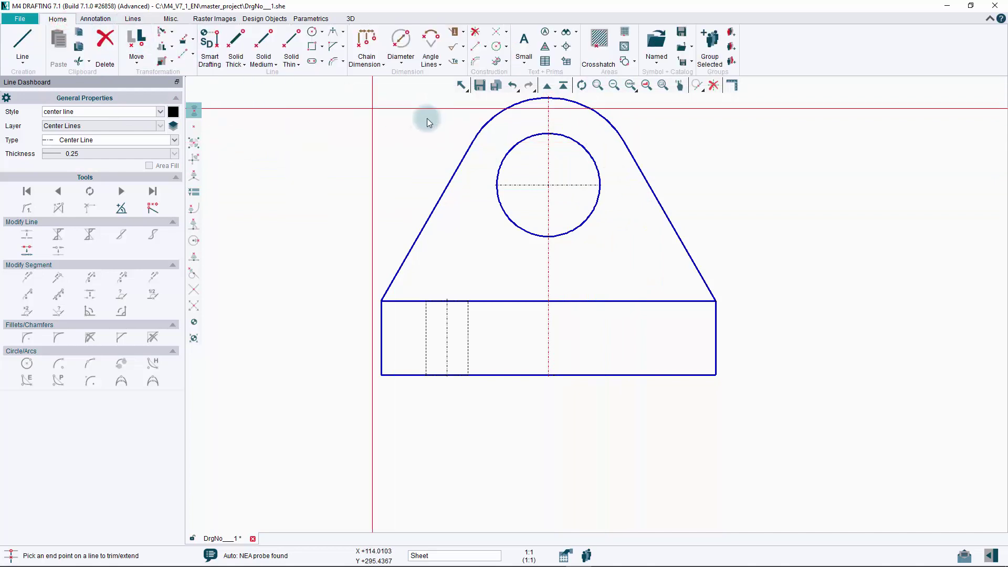
pyautogui.press('Escape')
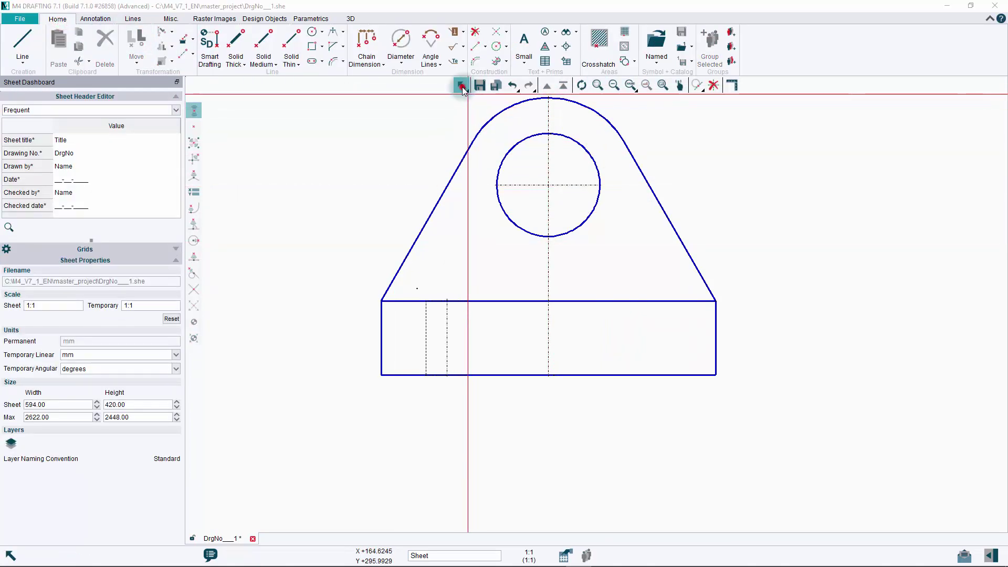
# Window-select the three dashed lines and mirror them about the vertical centre line.
pyautogui.click(461, 85)
pyautogui.click(419, 287)
pyautogui.click(479, 397)
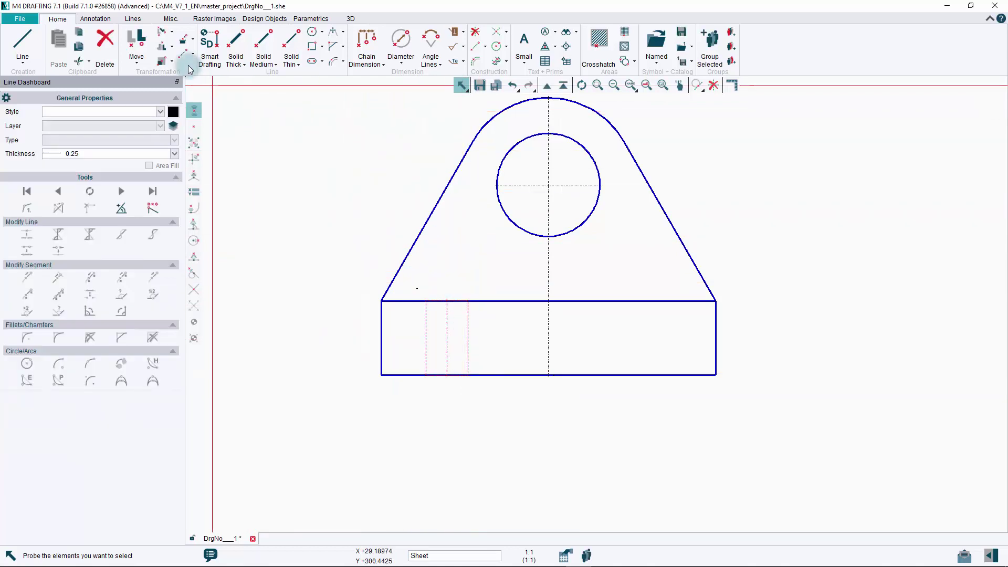
pyautogui.click(168, 50)
pyautogui.click(549, 333)
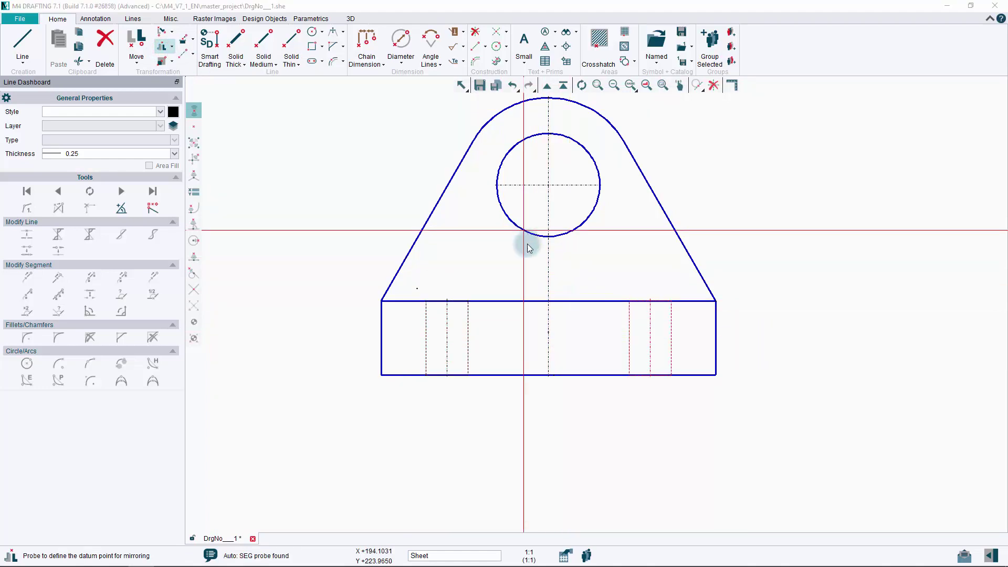
# Chain-dimension the base edges: 177.31 overall width and 39.22 base height.
pyautogui.click(100, 23)
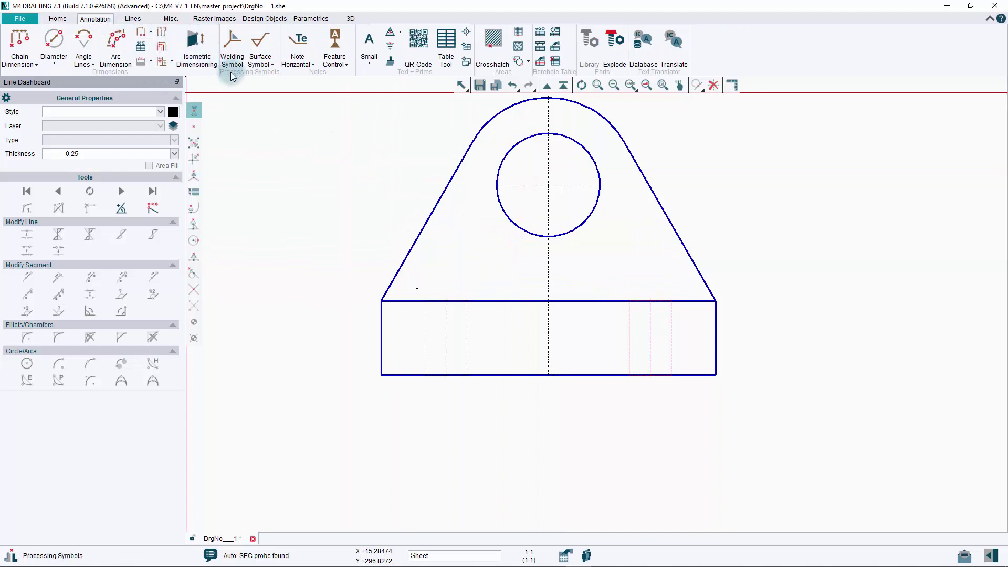
pyautogui.click(35, 61)
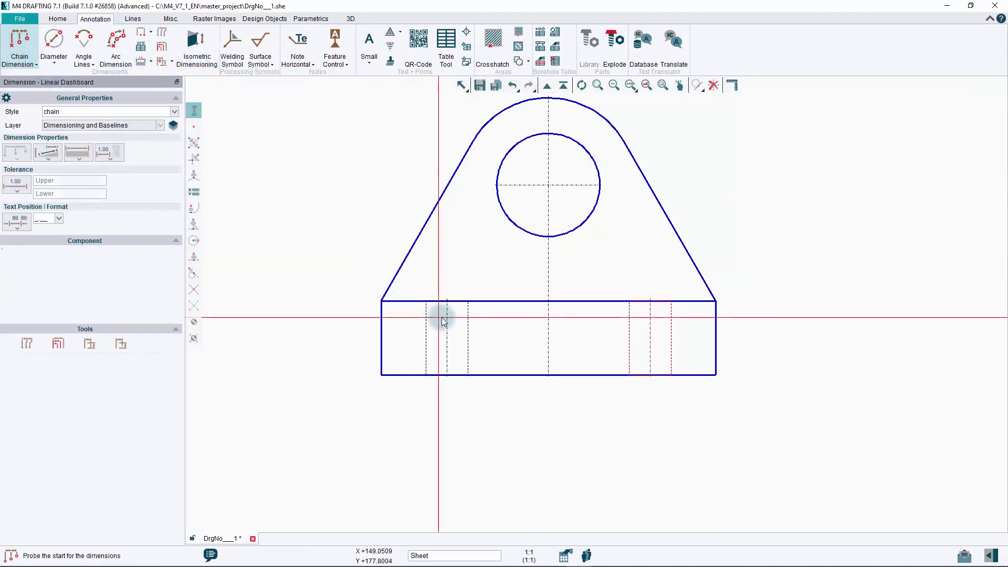
pyautogui.rightClick(505, 334)
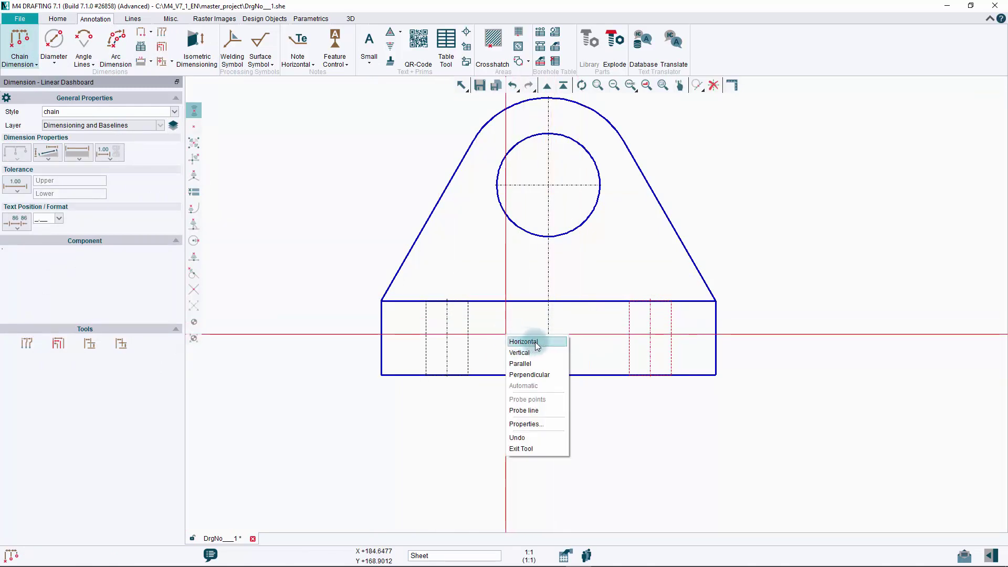
pyautogui.click(539, 412)
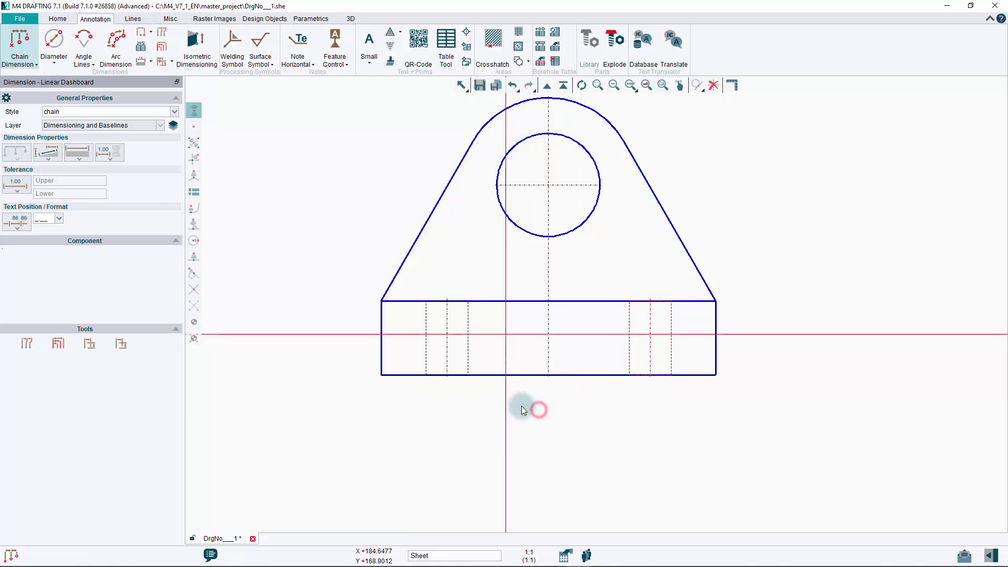
pyautogui.click(512, 377)
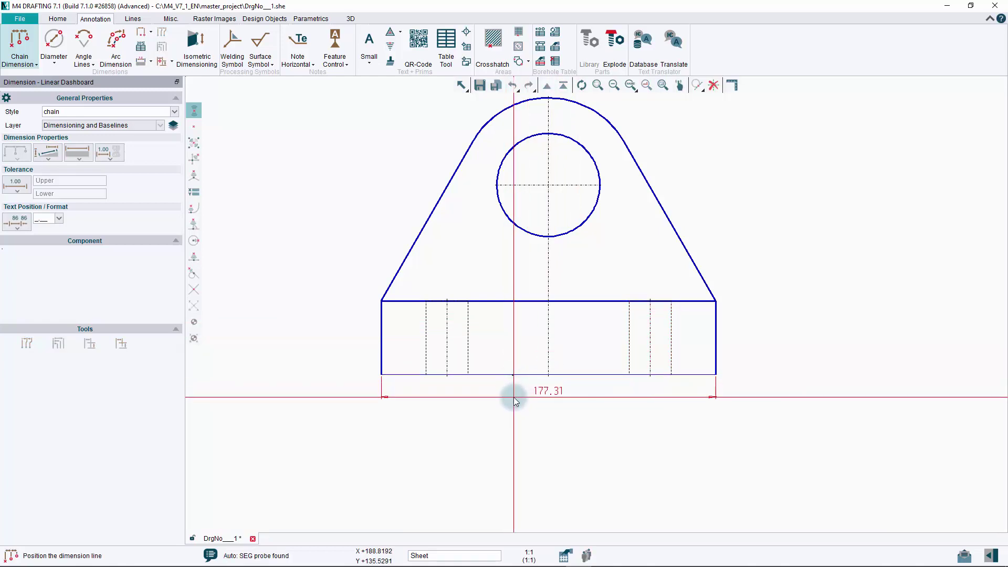
pyautogui.click(514, 408)
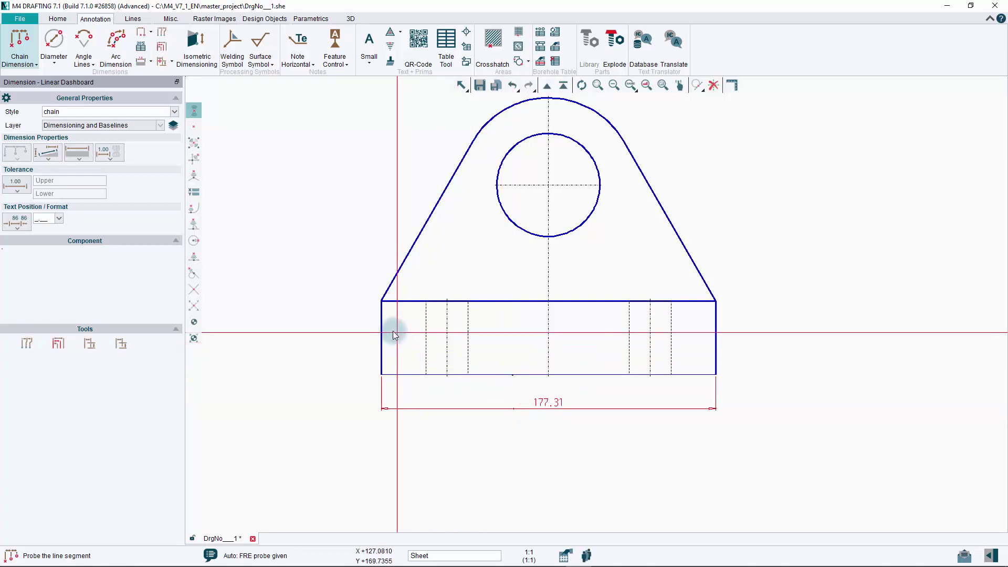
pyautogui.click(379, 331)
pyautogui.click(345, 330)
# Add the 100.52 hole-centre height dimension, measured point to point, right of the part.
pyautogui.rightClick(512, 245)
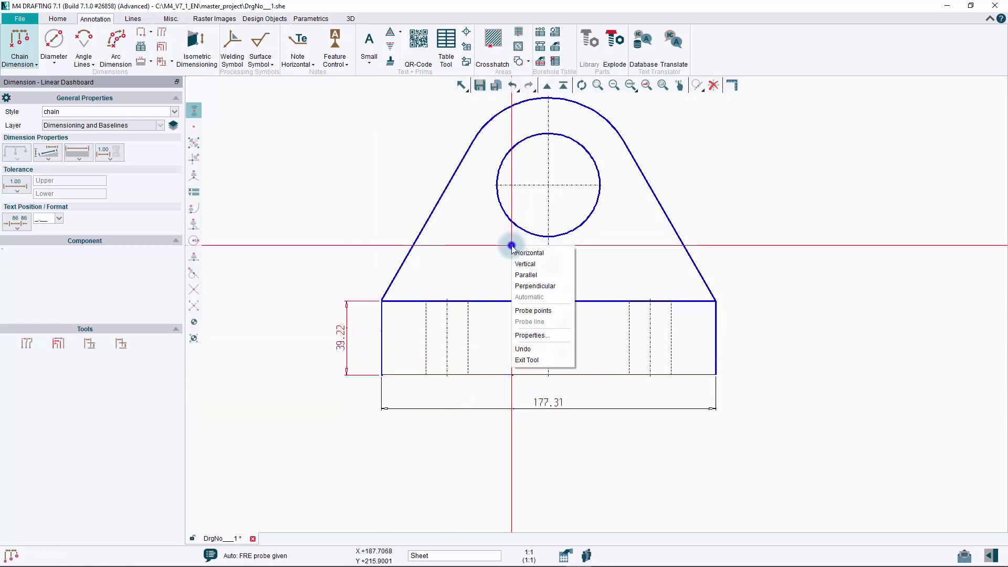
pyautogui.click(530, 311)
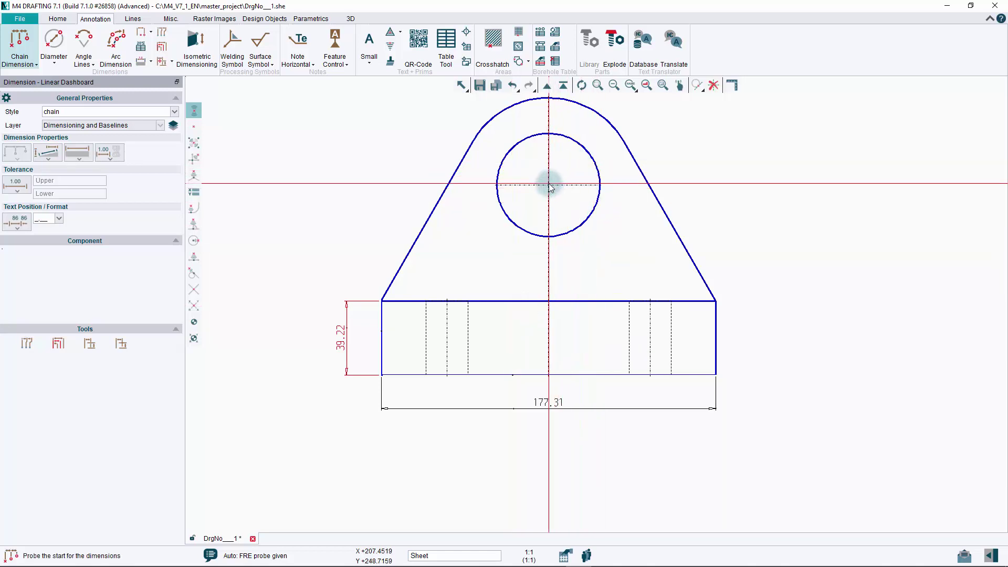
pyautogui.click(564, 189)
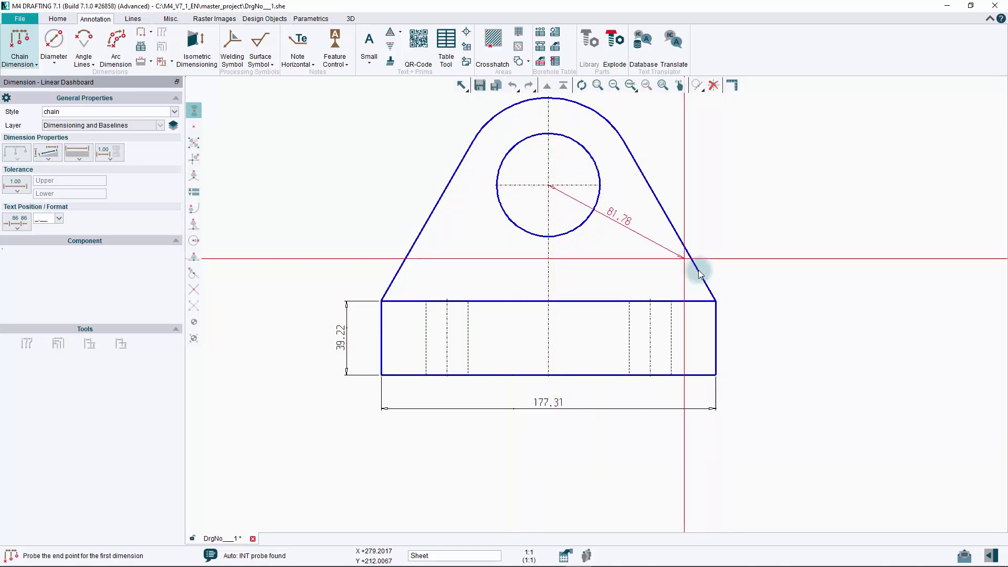
pyautogui.click(716, 372)
pyautogui.click(782, 302)
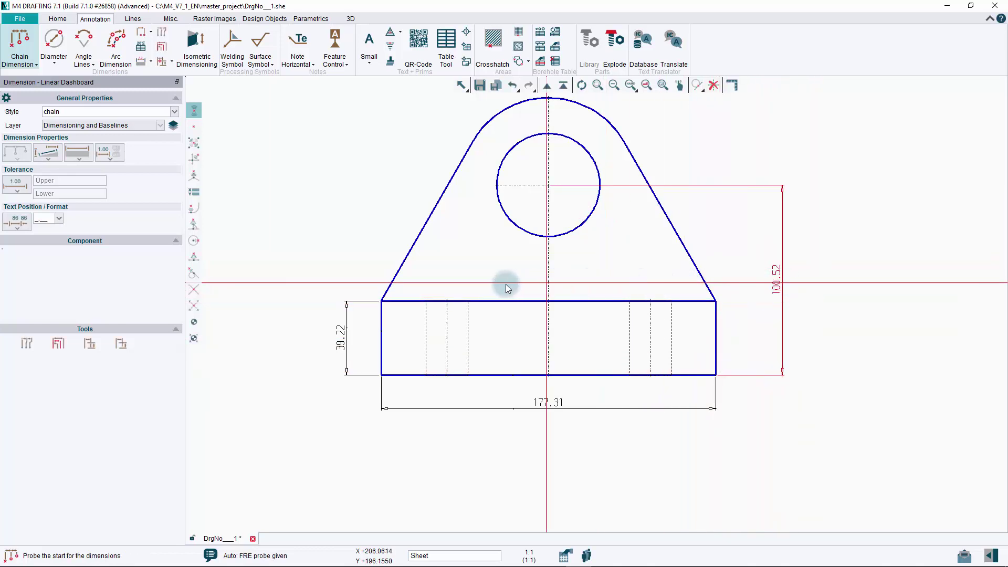
# Dimension the two 22.25 hole widths and the 107.51 span between the holes.
pyautogui.click(426, 300)
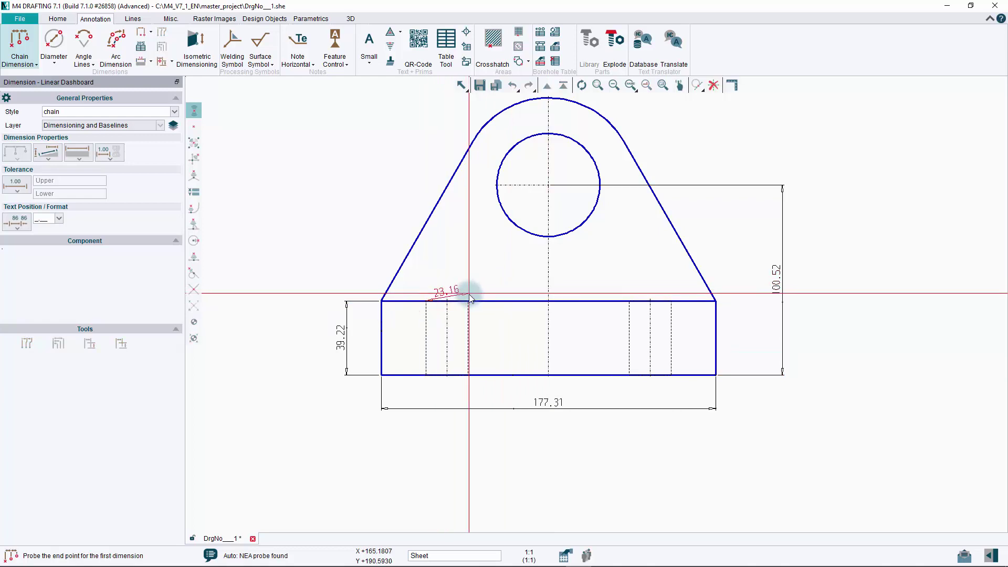
pyautogui.click(468, 299)
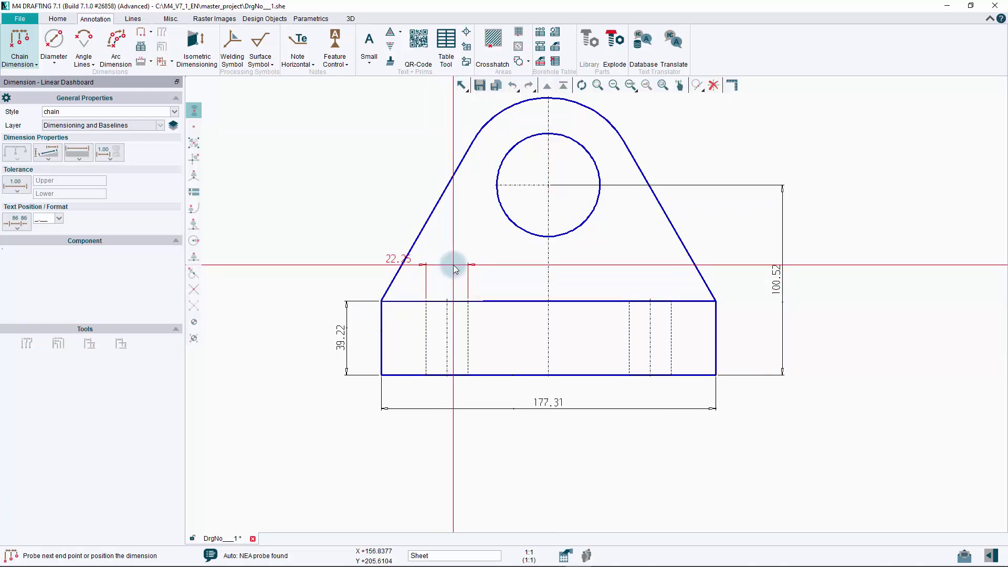
pyautogui.click(455, 265)
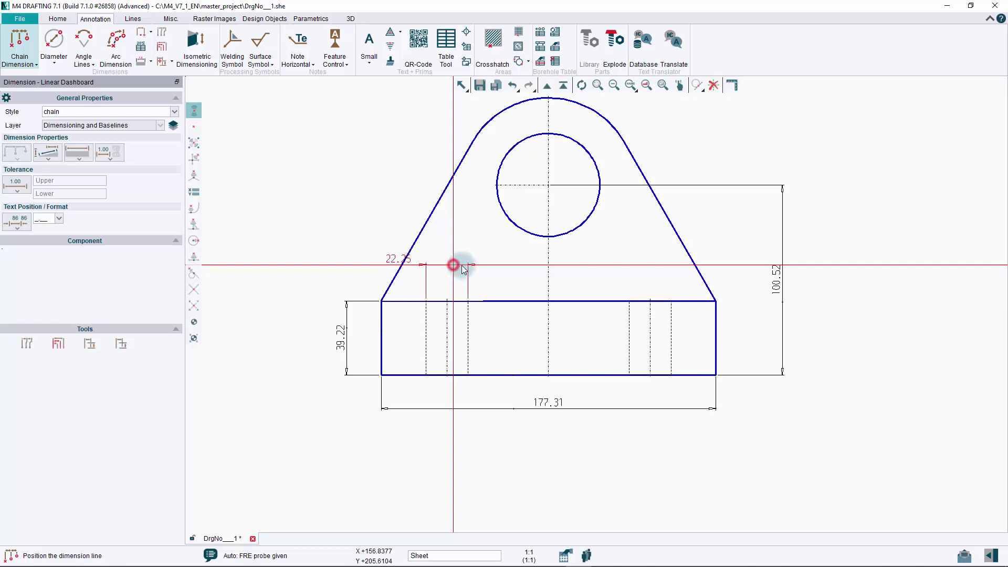
pyautogui.click(630, 300)
pyautogui.click(671, 300)
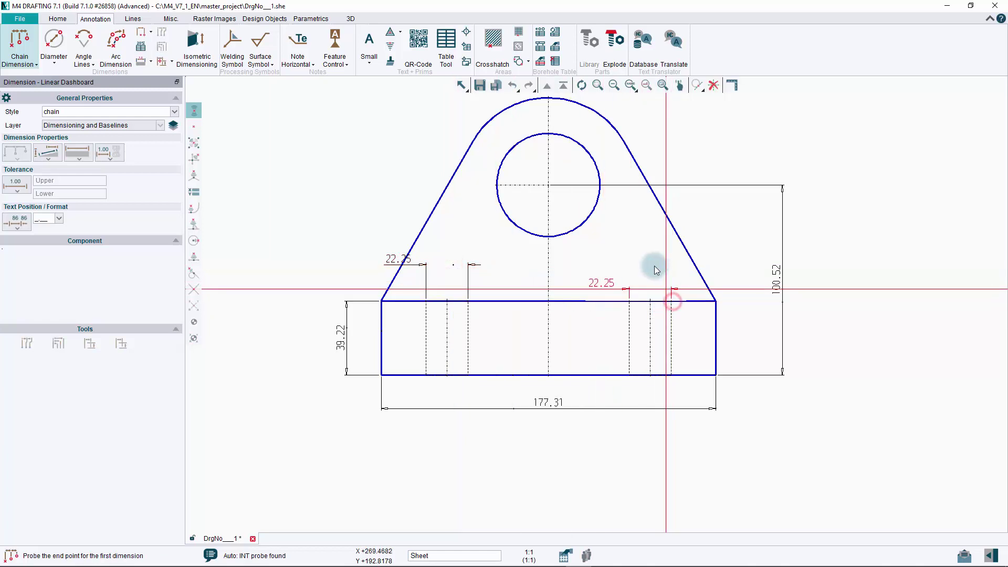
pyautogui.click(462, 265)
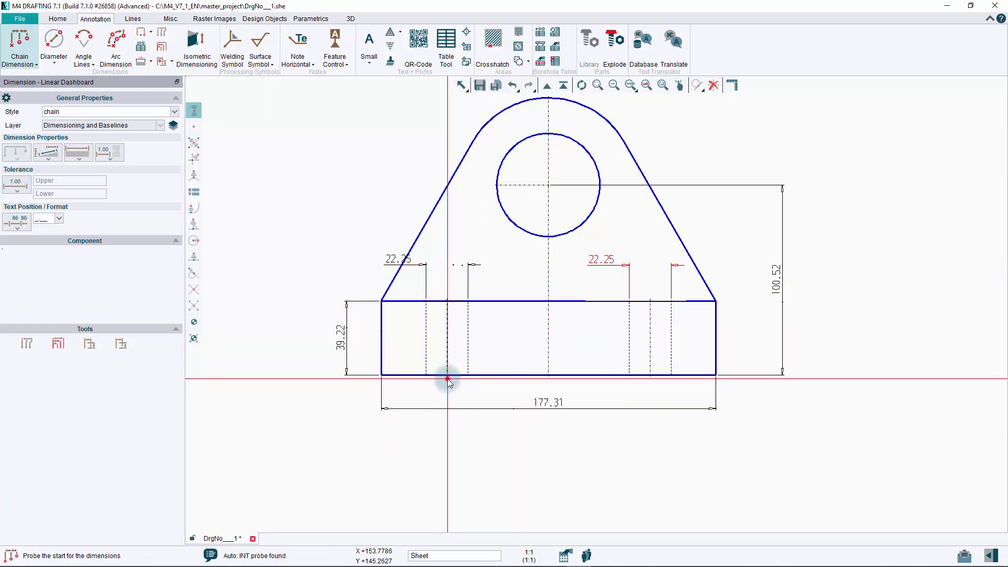
pyautogui.click(446, 377)
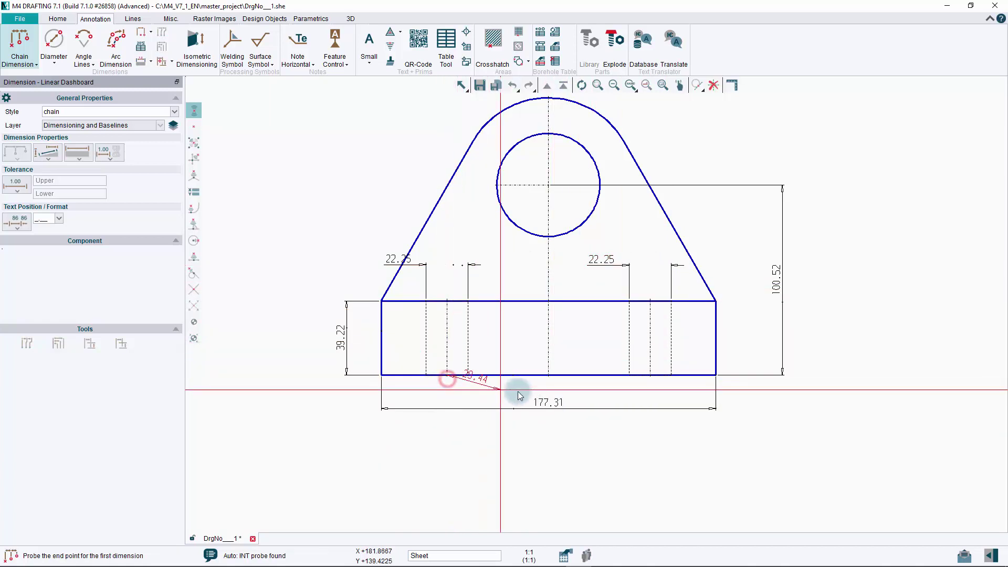
pyautogui.click(651, 375)
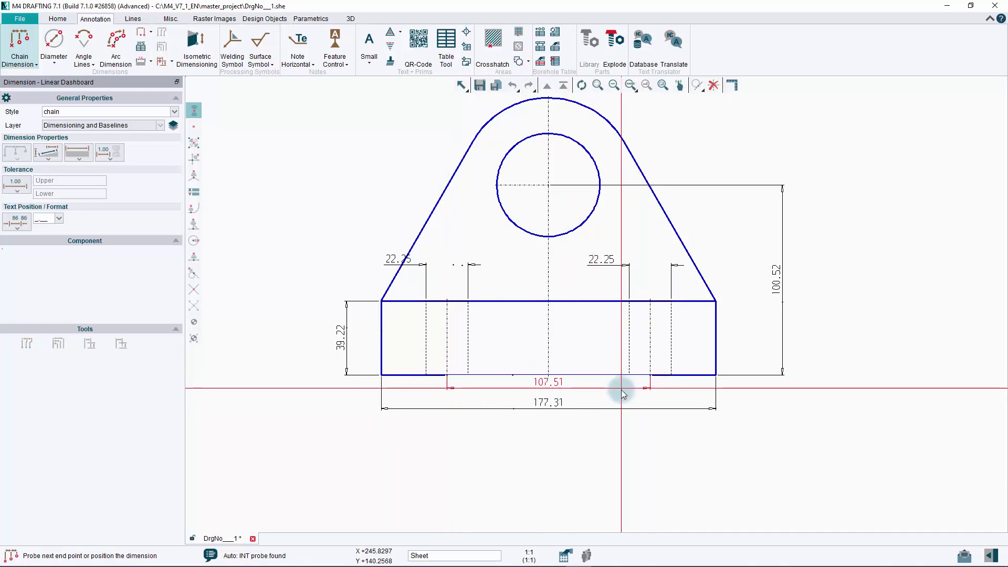
pyautogui.click(621, 391)
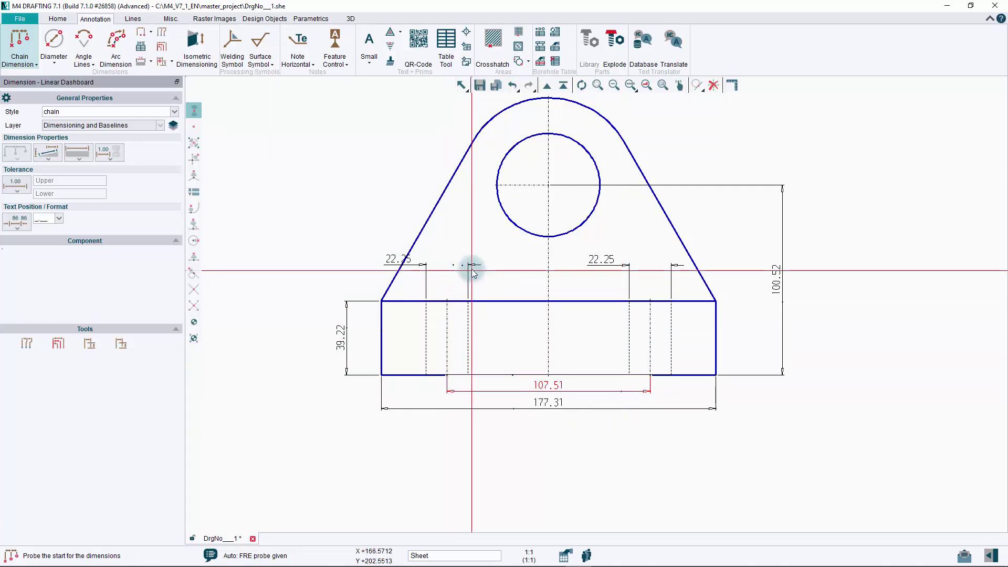
# Select both 22.25 dimensions and centre their text between the extension lines.
pyautogui.click(461, 87)
pyautogui.click(626, 269)
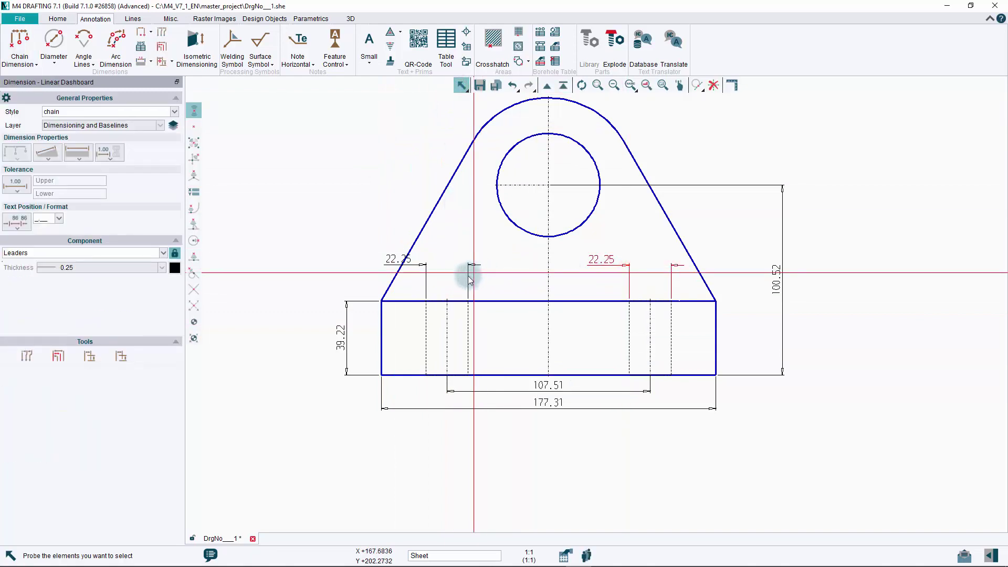
pyautogui.click(450, 274)
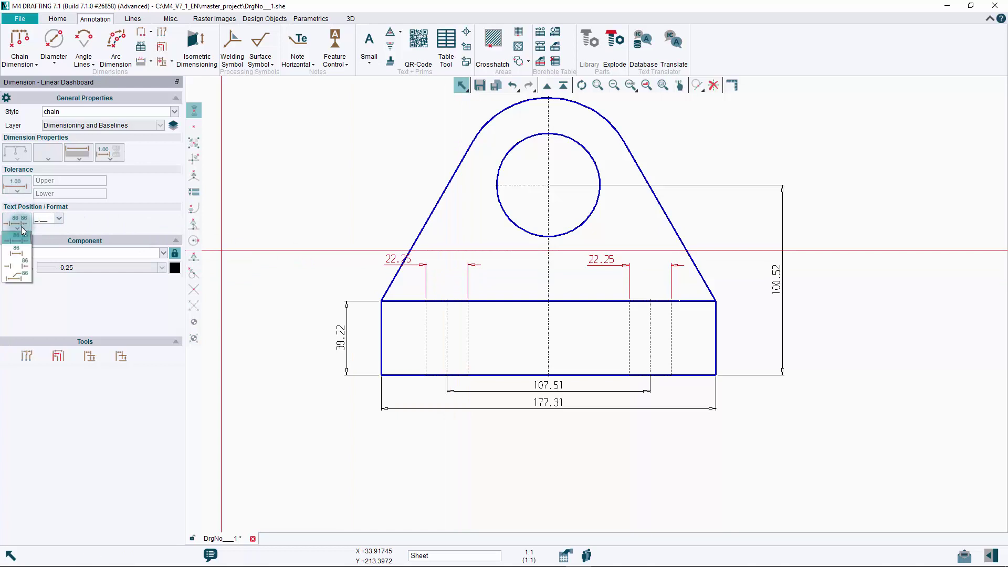
pyautogui.click(19, 255)
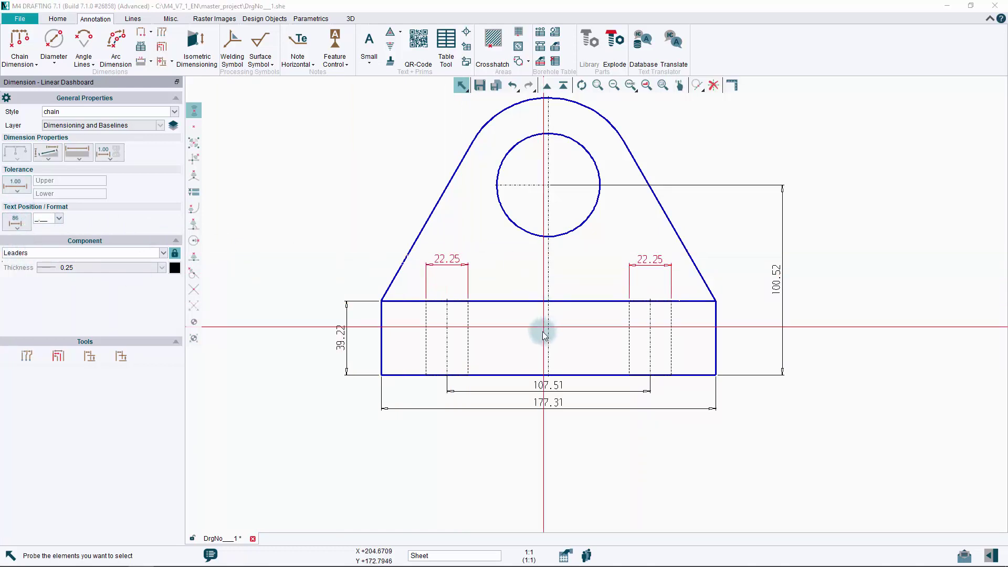
pyautogui.scroll(-1, 527, 359)
pyautogui.scroll(-1, 528, 360)
pyautogui.scroll(2, 551, 149)
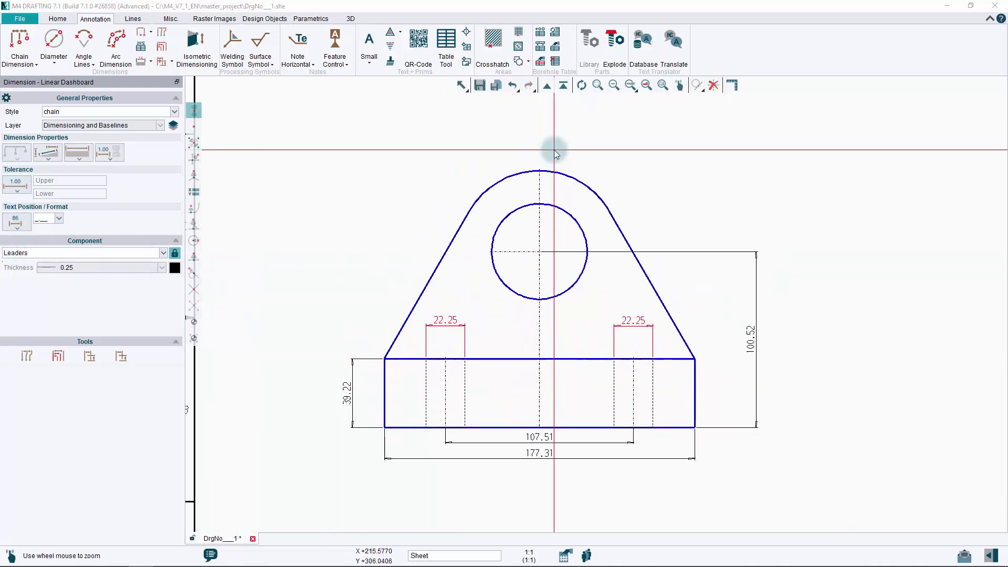
pyautogui.scroll(2, 533, 209)
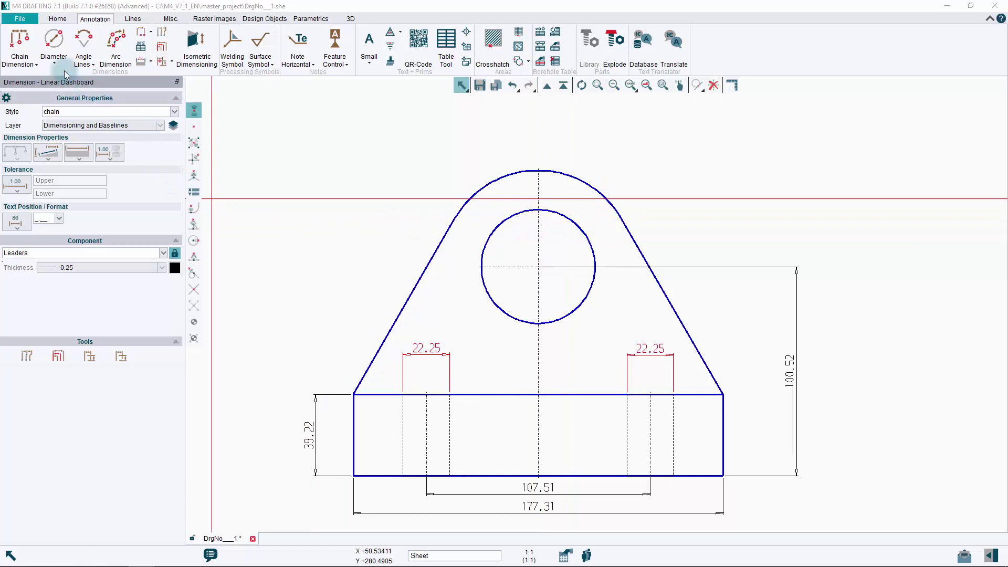
# Add a Ø54.57 diameter dimension to the hole, label placed outside at upper right.
pyautogui.click(55, 42)
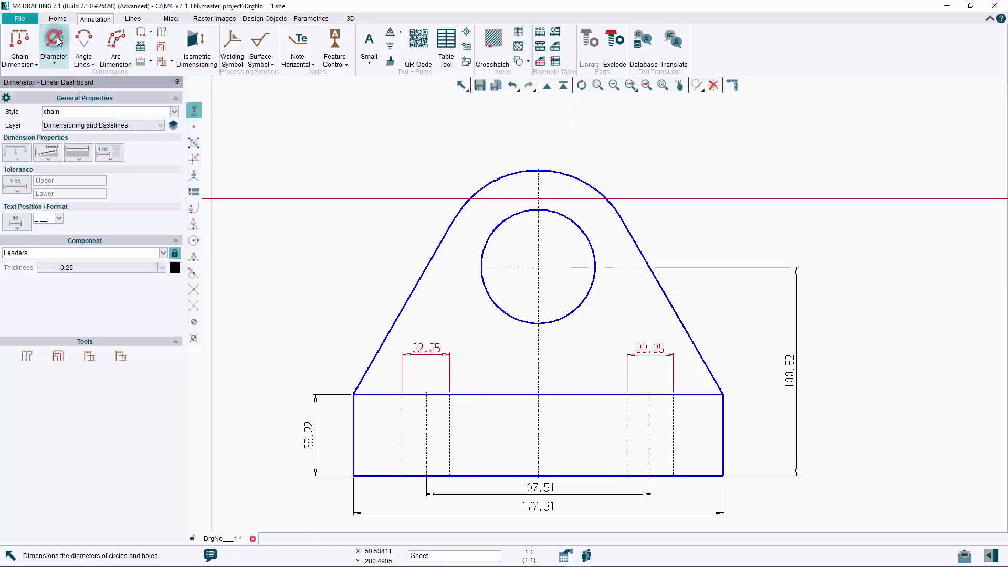
pyautogui.click(582, 233)
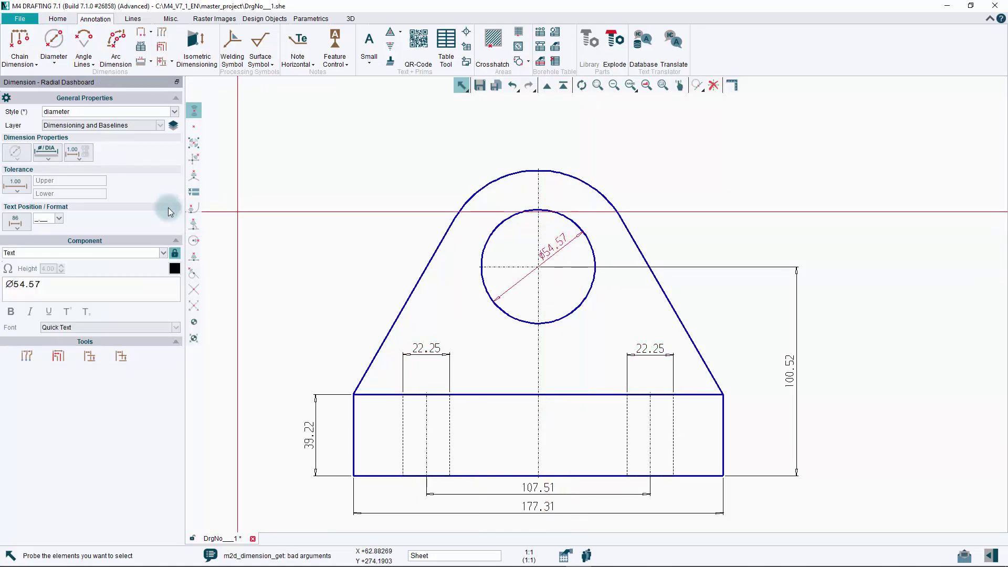
pyautogui.click(27, 239)
pyautogui.doubleClick(561, 244)
pyautogui.click(561, 244)
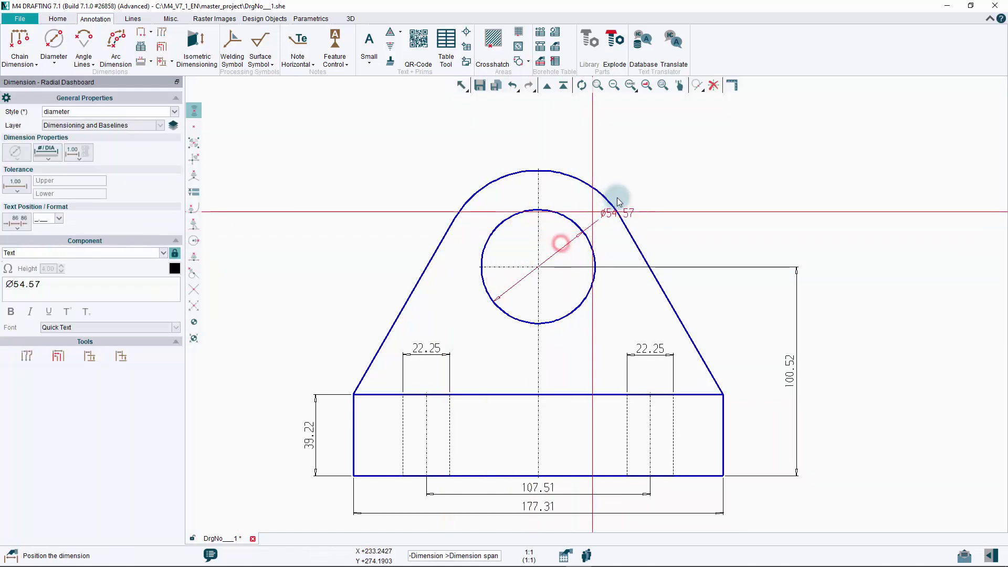
pyautogui.click(646, 181)
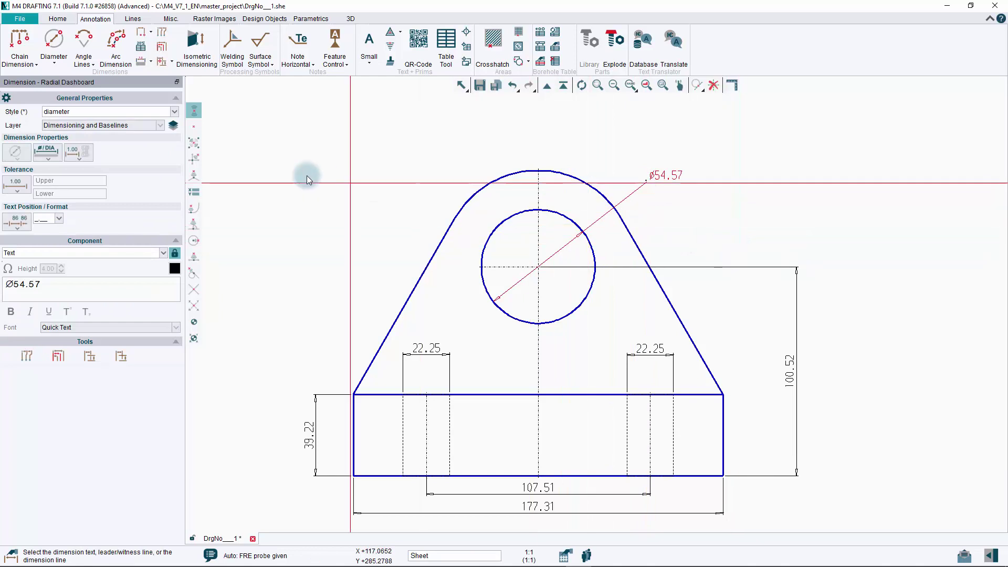
# Add an R27.28 radius dimension to the arch, labelled at the upper left.
pyautogui.click(61, 60)
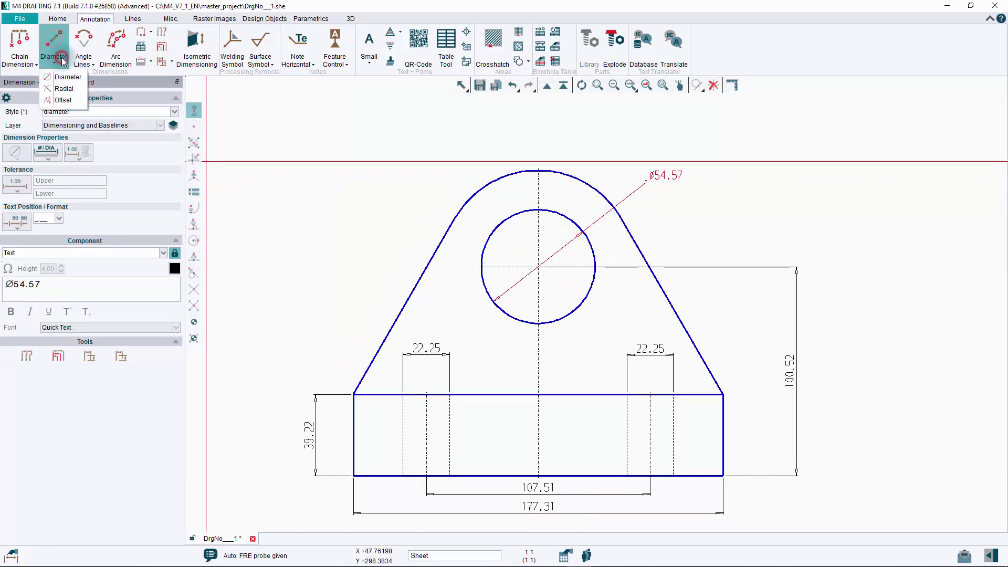
pyautogui.click(63, 88)
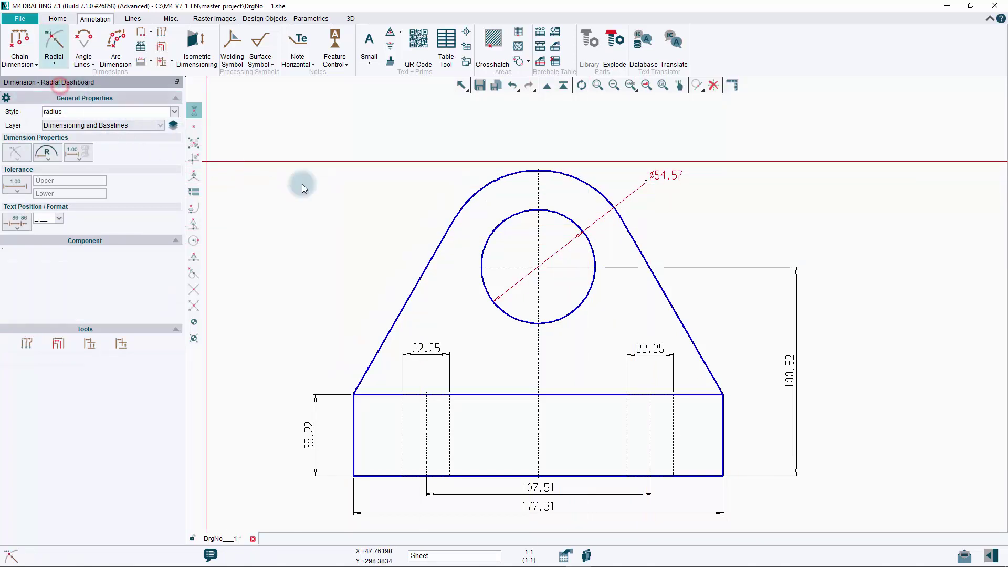
pyautogui.click(496, 230)
pyautogui.click(434, 164)
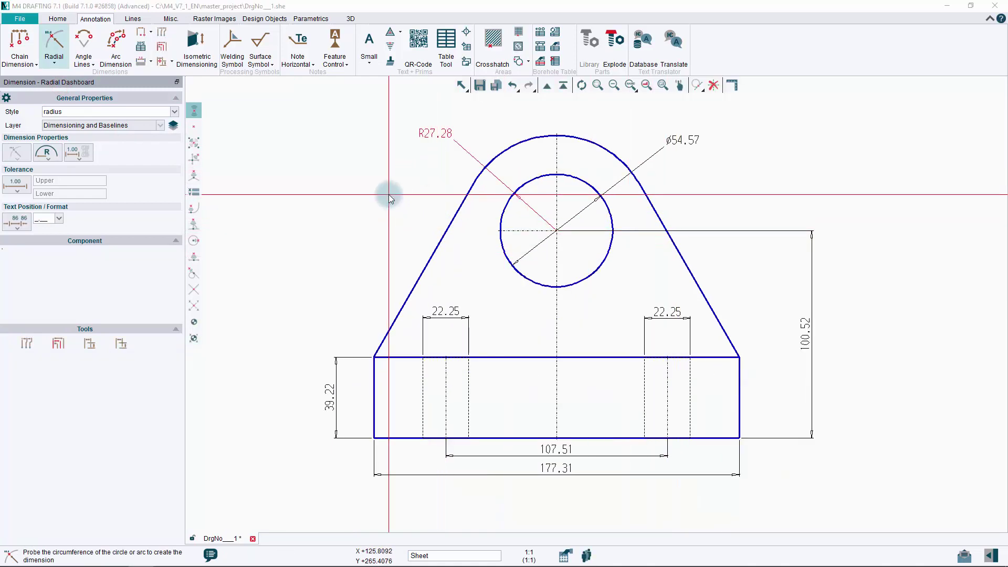
# Window-select the whole drawing including all its dimensions.
pyautogui.click(460, 84)
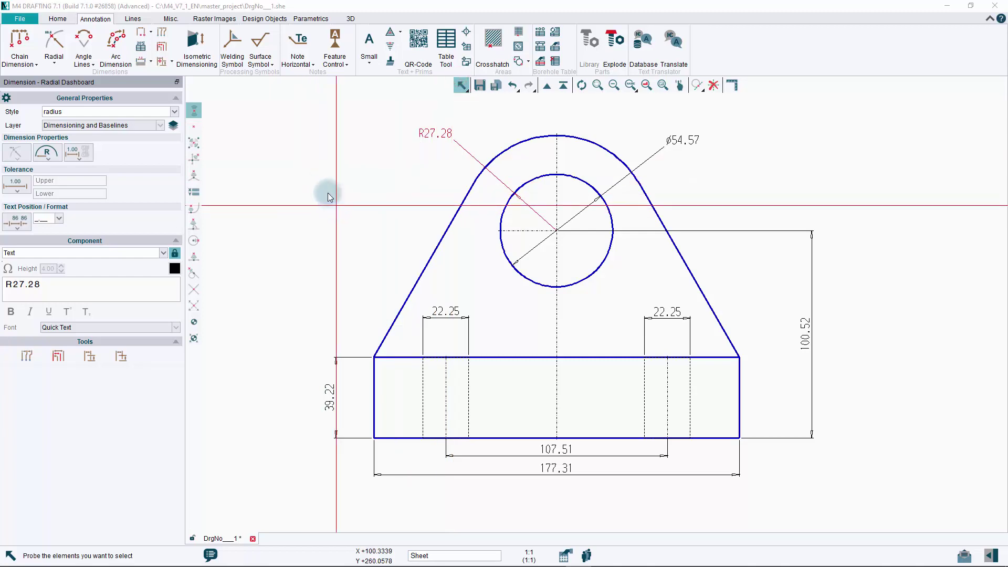
pyautogui.click(284, 113)
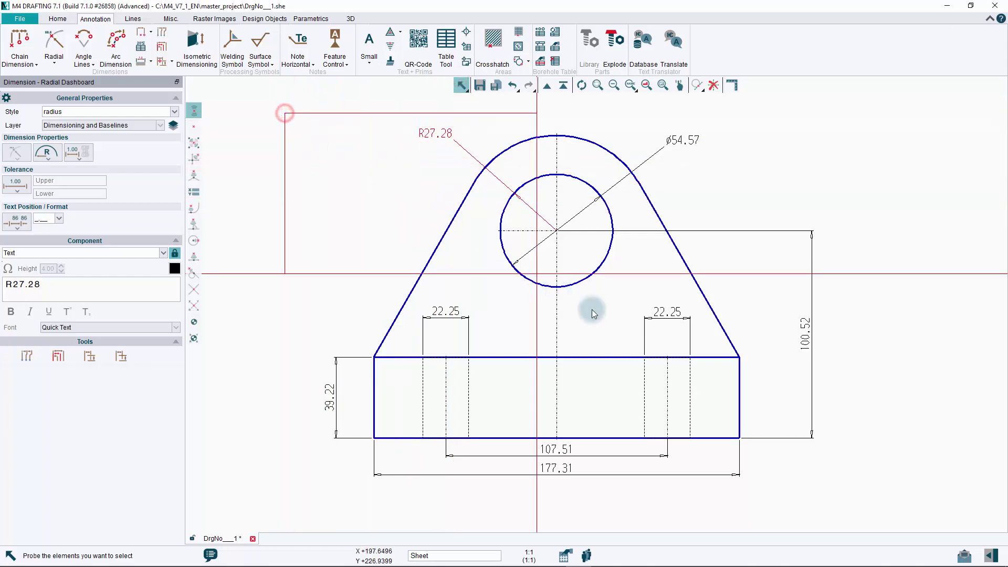
pyautogui.click(900, 496)
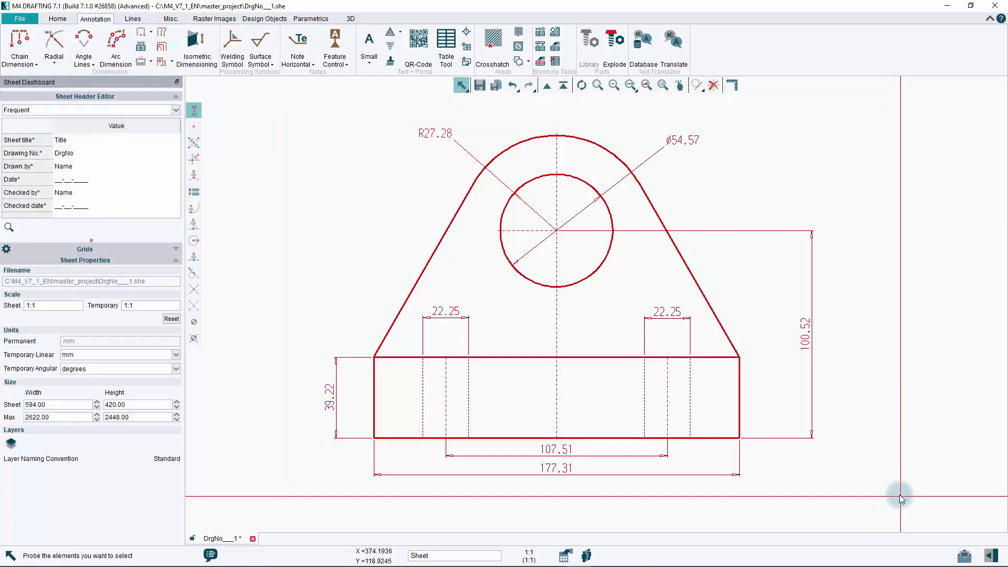
# SMART Edit the part by dragging to 162.17 wide, 81.27 hole height, Ø42.36 hole.
pyautogui.rightClick(608, 272)
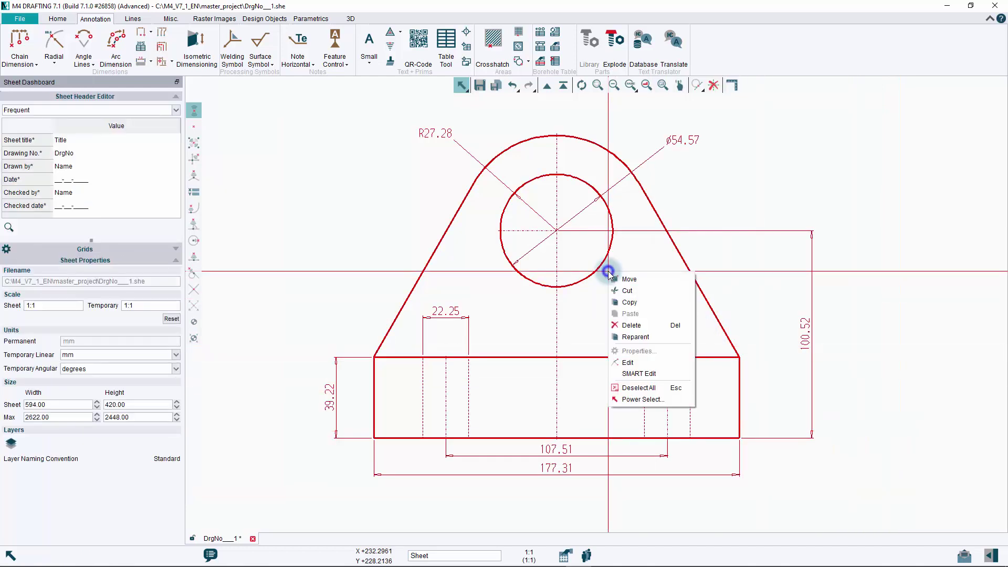
pyautogui.click(653, 374)
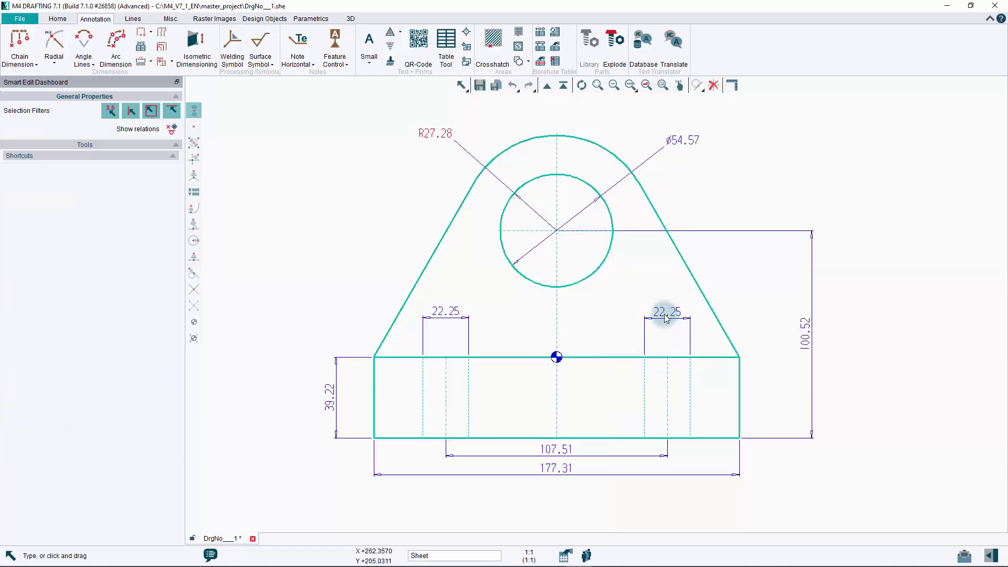
pyautogui.moveTo(745, 234); pyautogui.dragTo(744, 245)
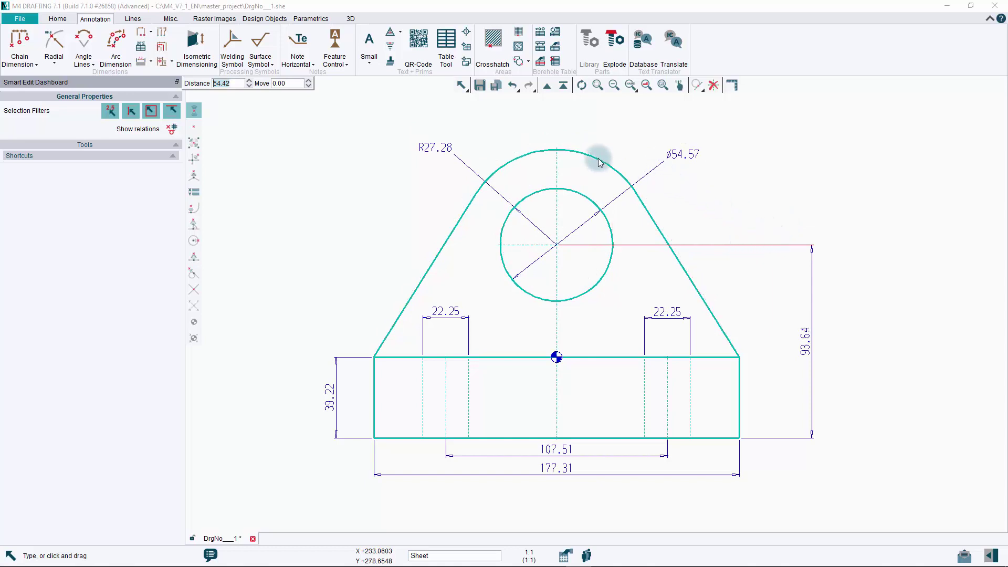
pyautogui.moveTo(600, 161); pyautogui.dragTo(589, 175)
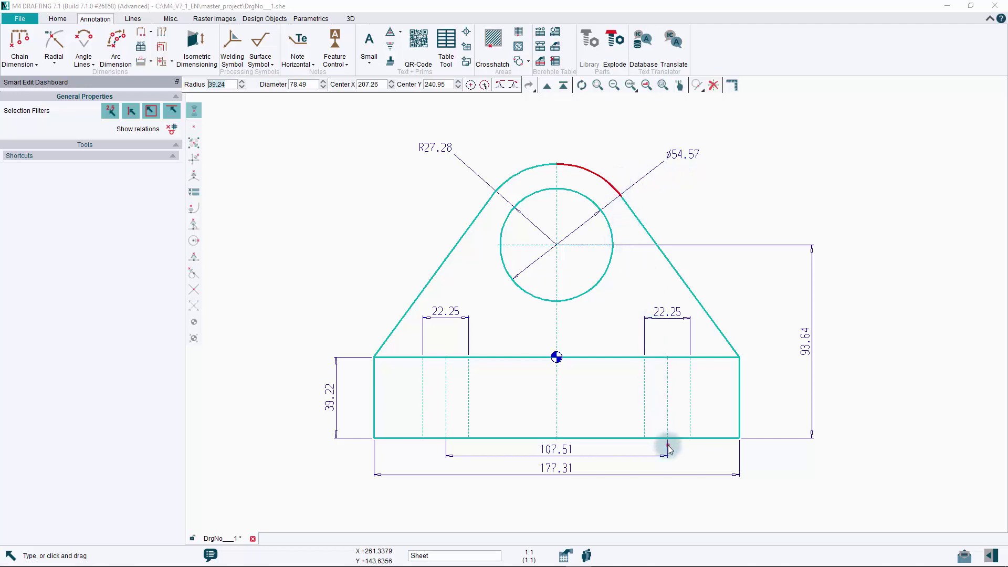
pyautogui.moveTo(667, 447); pyautogui.dragTo(655, 448)
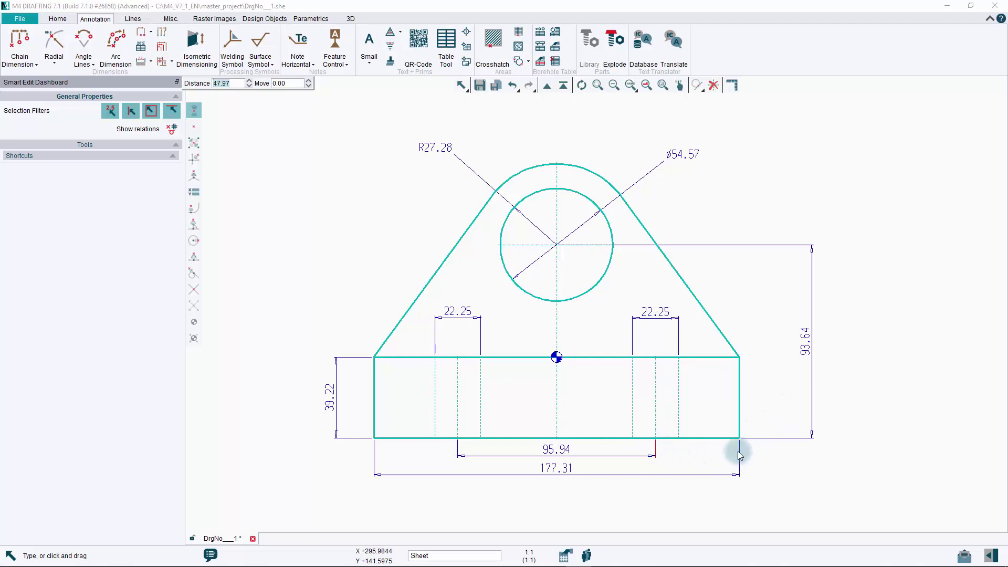
pyautogui.moveTo(739, 455); pyautogui.dragTo(748, 412)
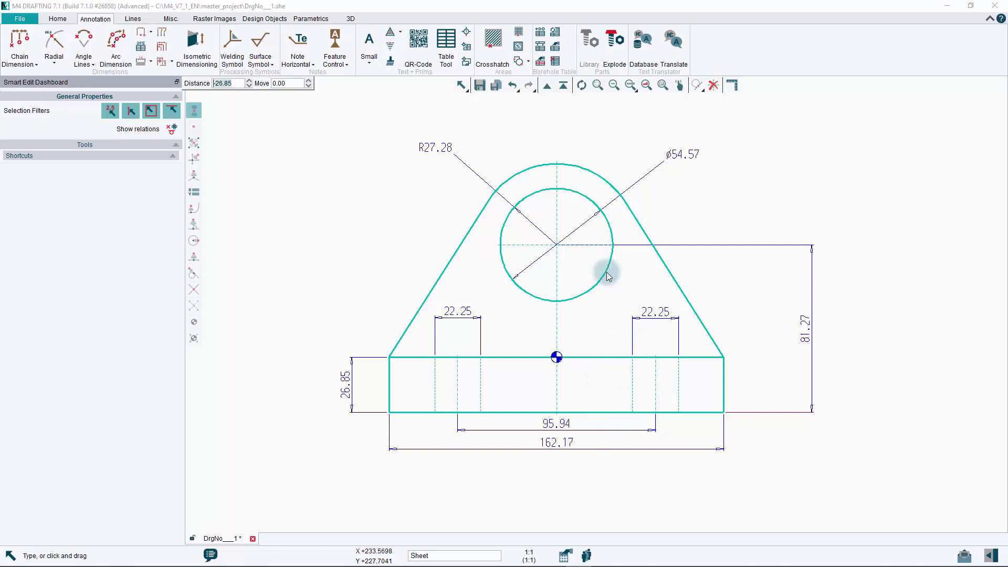
pyautogui.moveTo(607, 276)
pyautogui.mouseDown()
pyautogui.moveTo(590, 254)
pyautogui.moveTo(597, 268)
pyautogui.mouseUp()
# Set the smart-edit datum at the midpoint of the bottom edge.
pyautogui.rightClick(551, 397)
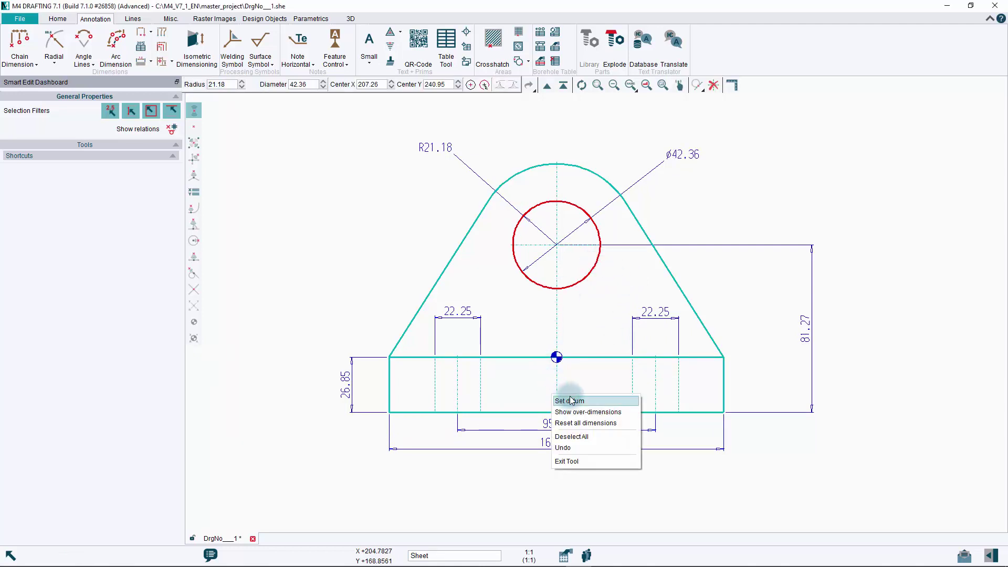
pyautogui.click(624, 401)
pyautogui.click(561, 413)
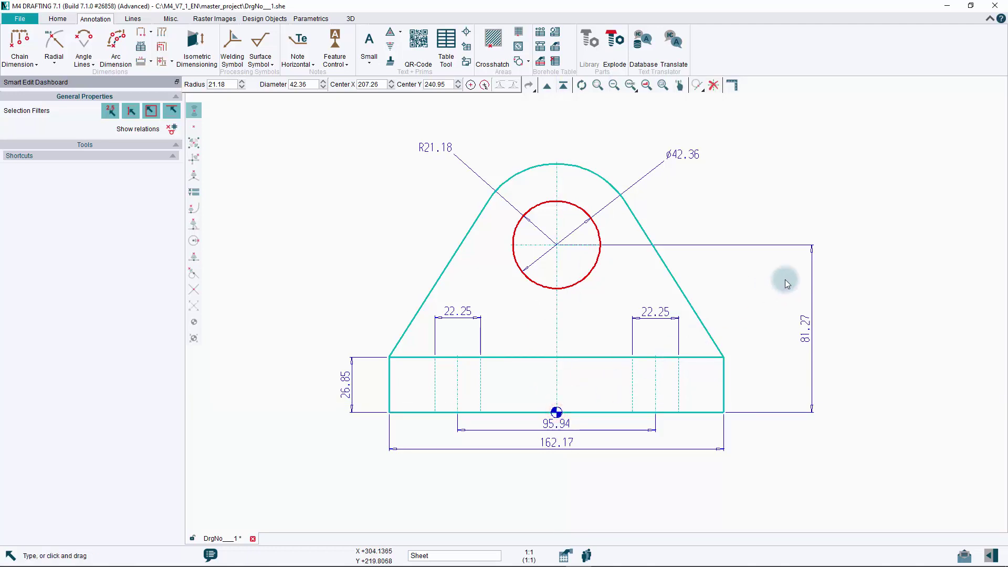
# Set the hole diameter to 45, the height to 80 and the slot spacing to 100.
pyautogui.click(685, 157)
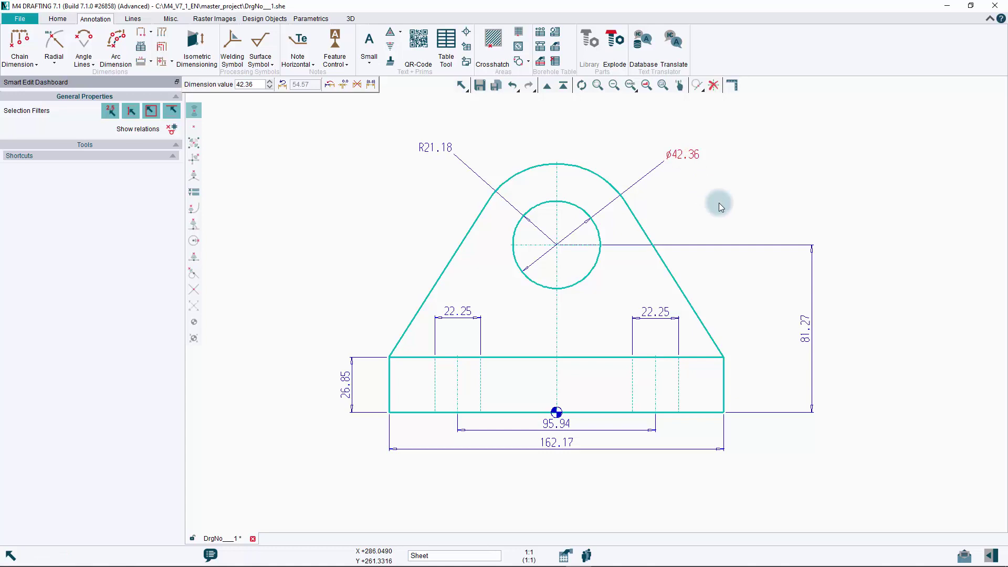
pyautogui.click(257, 83)
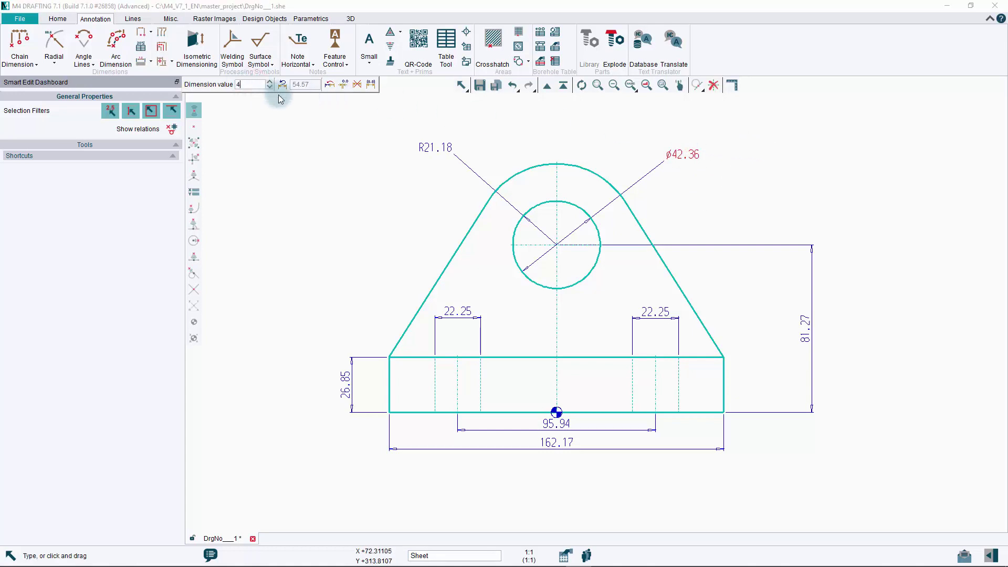
pyautogui.write('45')
pyautogui.press('Return')
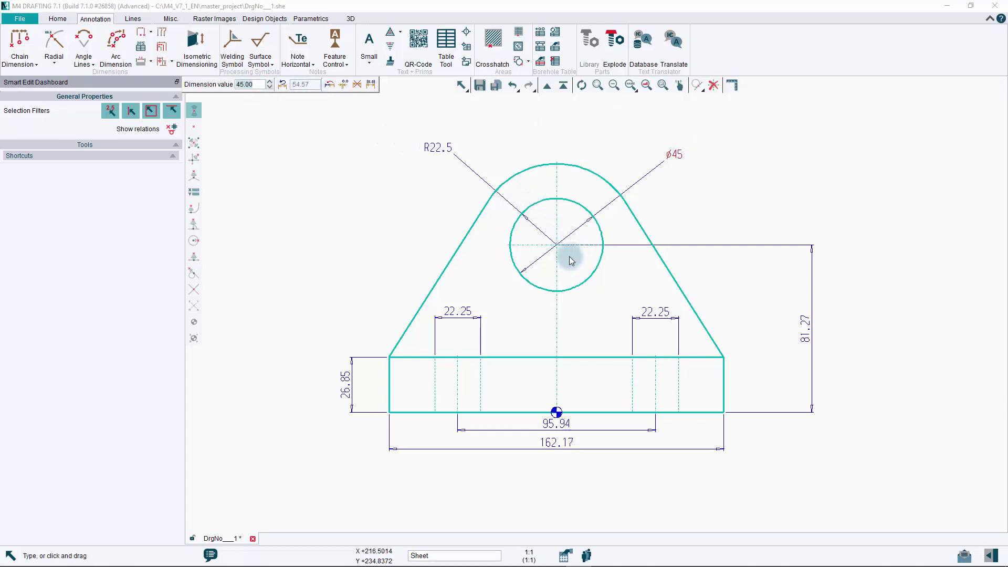
pyautogui.click(806, 343)
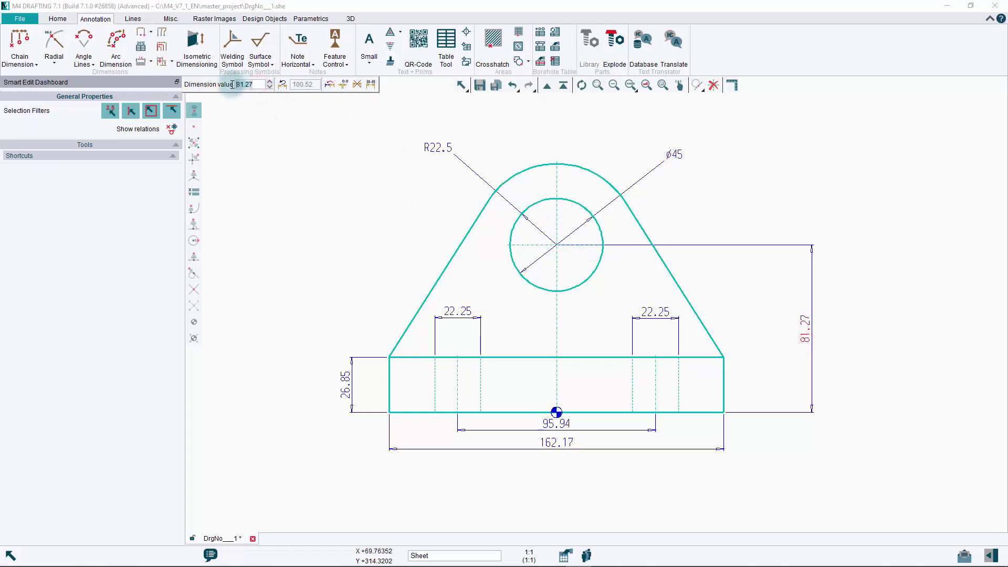
pyautogui.write('80')
pyautogui.press('Return')
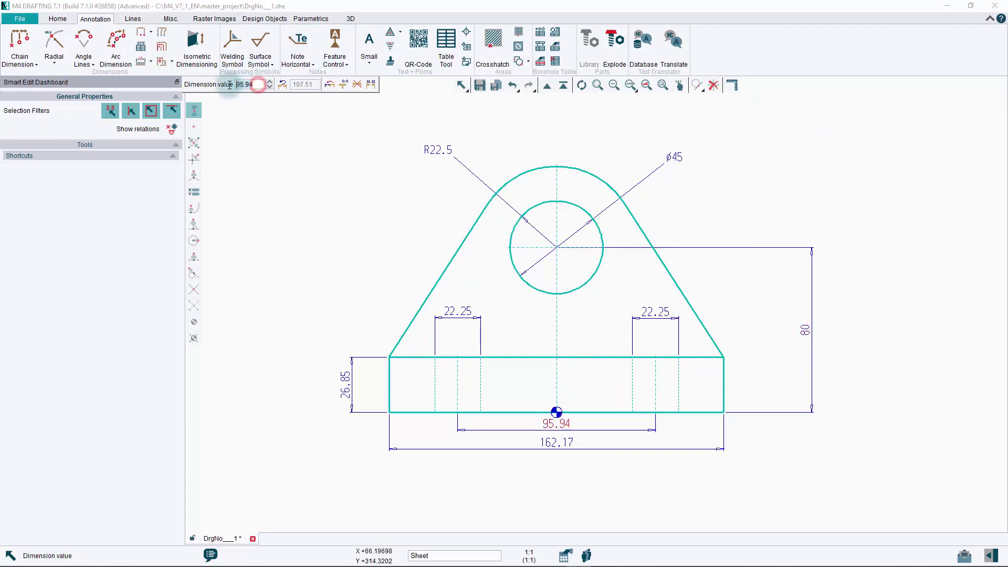
pyautogui.write('100')
pyautogui.press('Return')
pyautogui.click(548, 443)
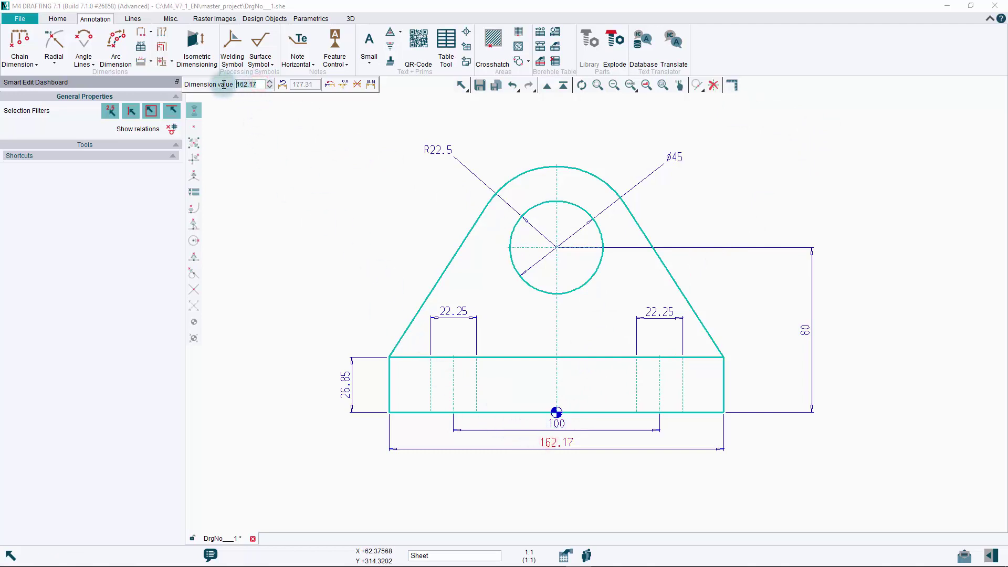
# Set the overall width to 180 and the base height to 25.
pyautogui.press('Return')
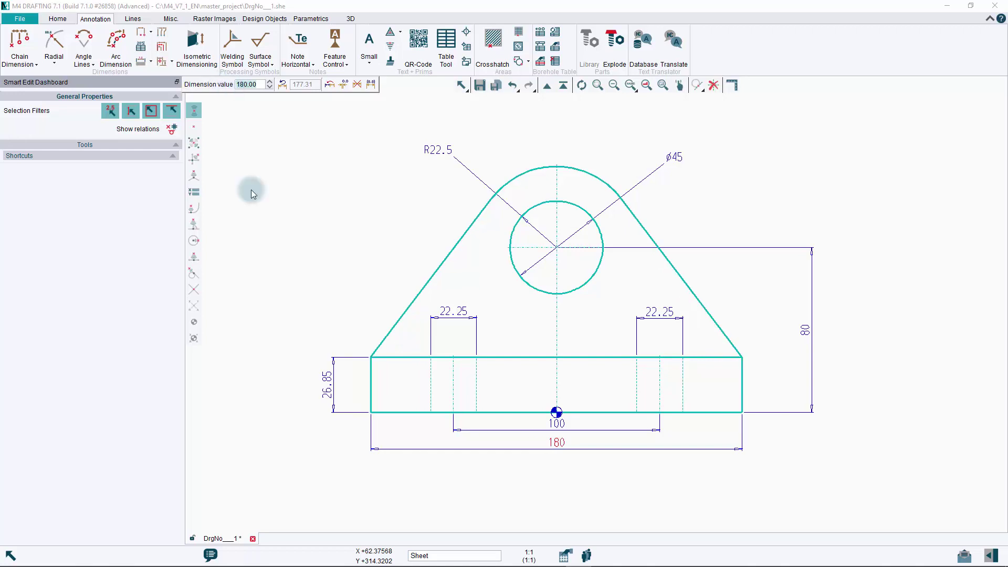
pyautogui.click(326, 383)
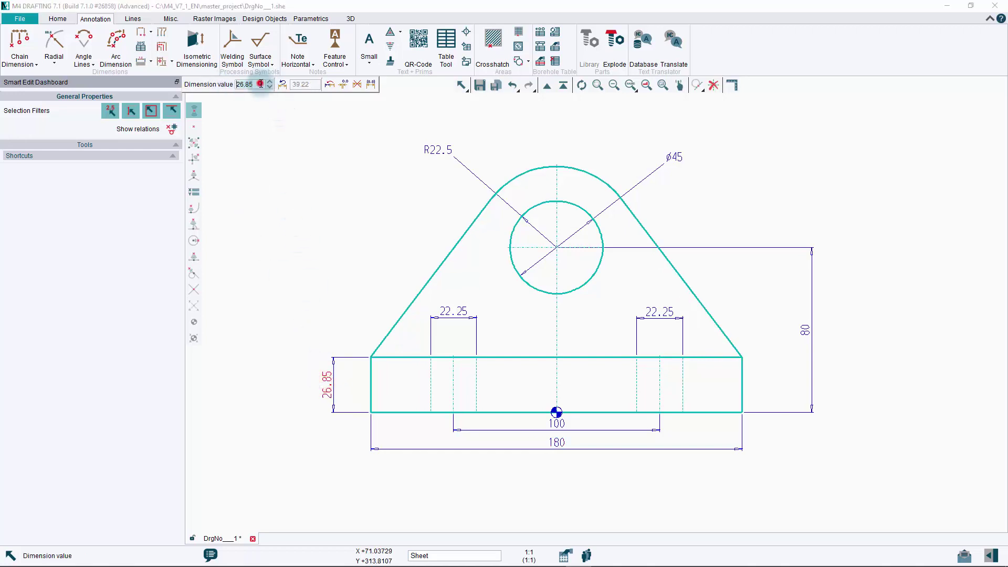
pyautogui.click(230, 84)
pyautogui.write('25')
pyautogui.press('Return')
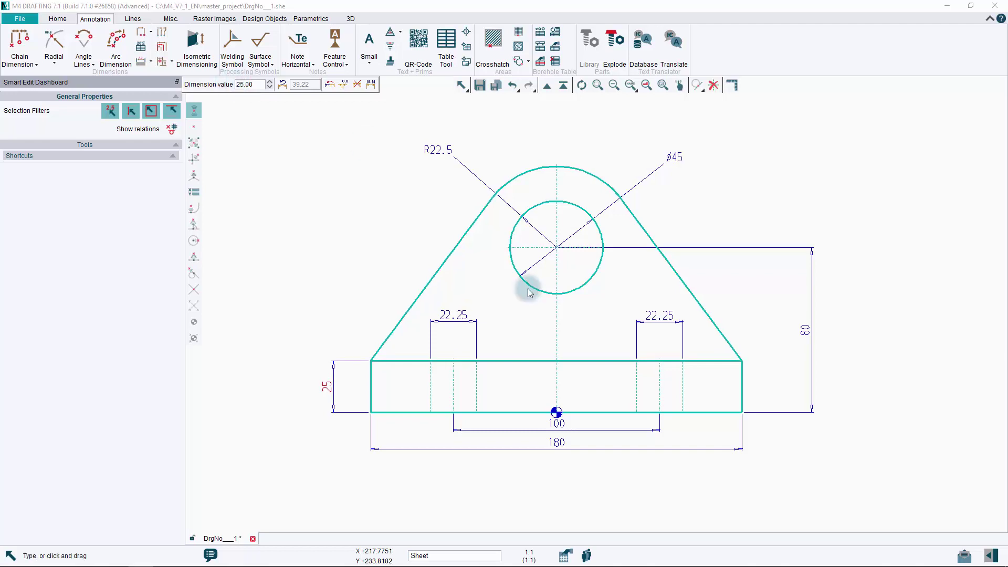
# Set the slot widths to 15 and the height to 85, then exit smart editing.
pyautogui.click(258, 84)
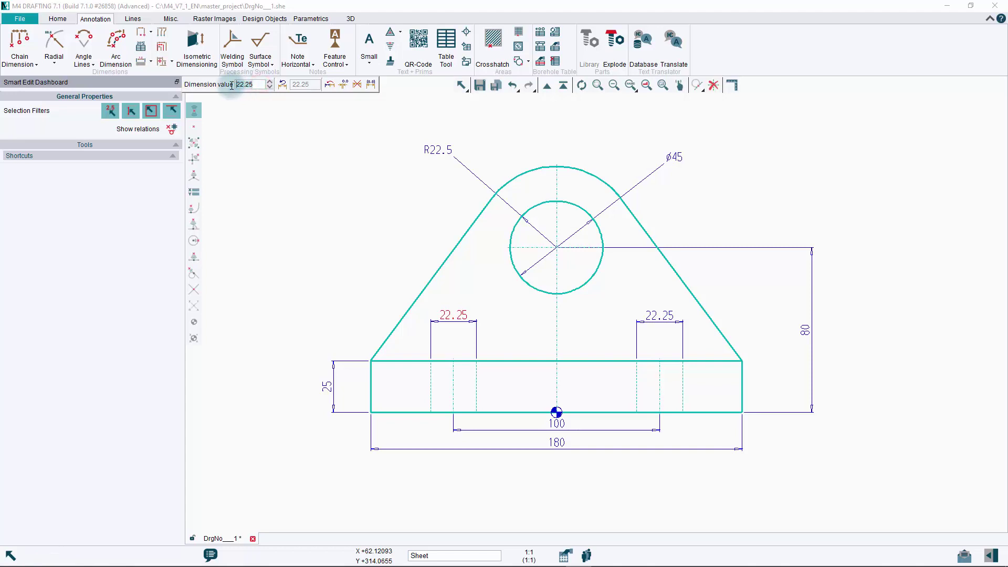
pyautogui.click(805, 330)
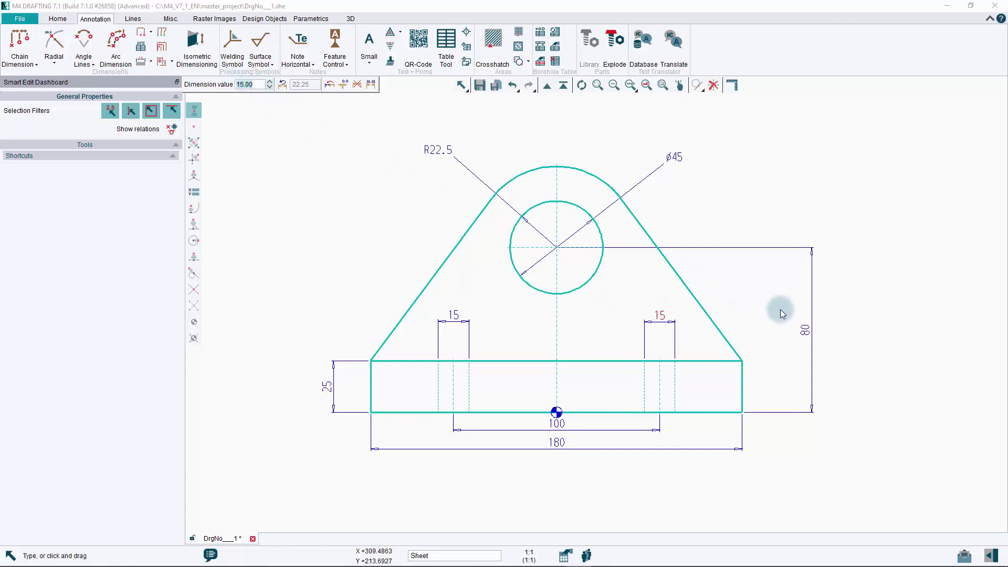
pyautogui.click(805, 330)
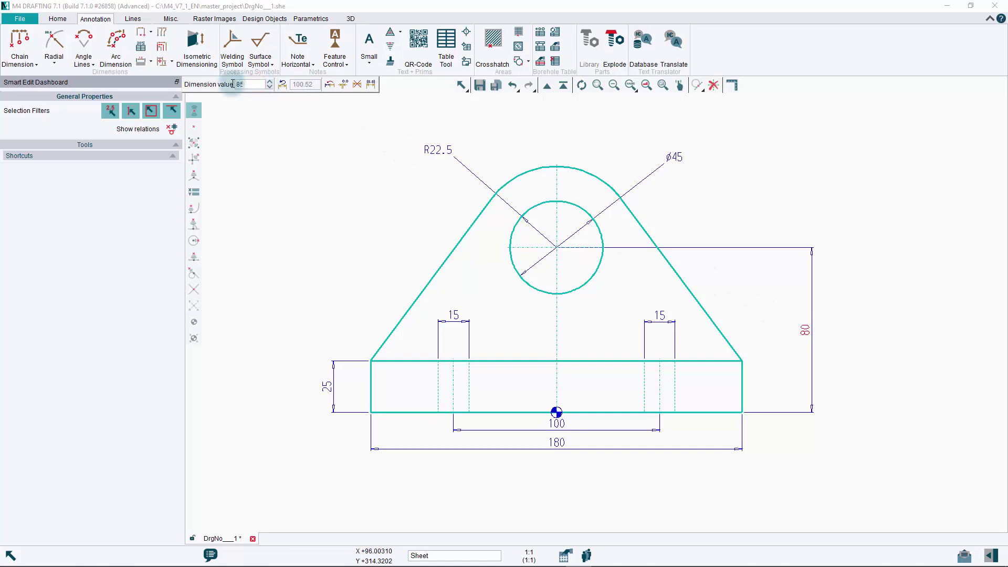
pyautogui.press('Return')
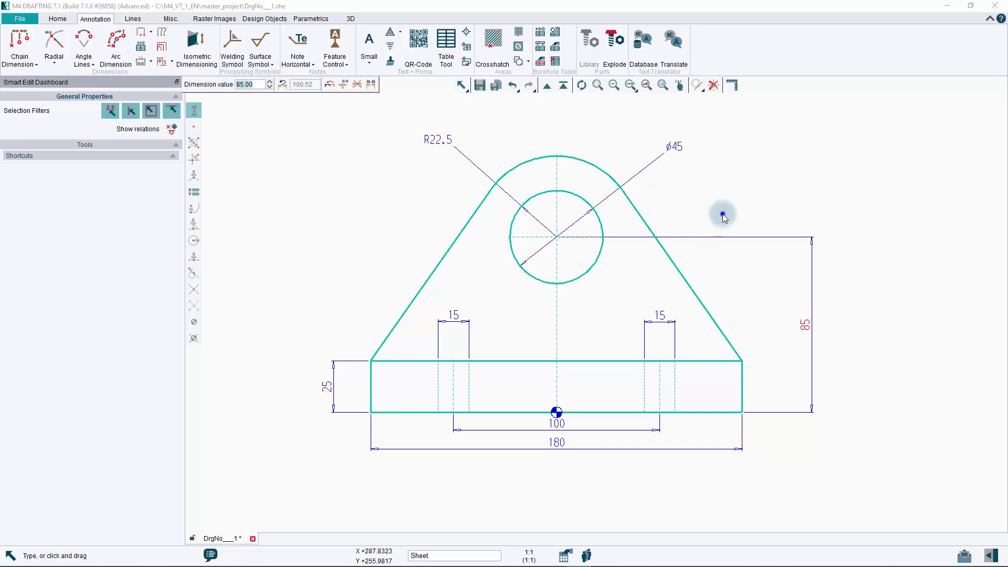
pyautogui.rightClick(722, 216)
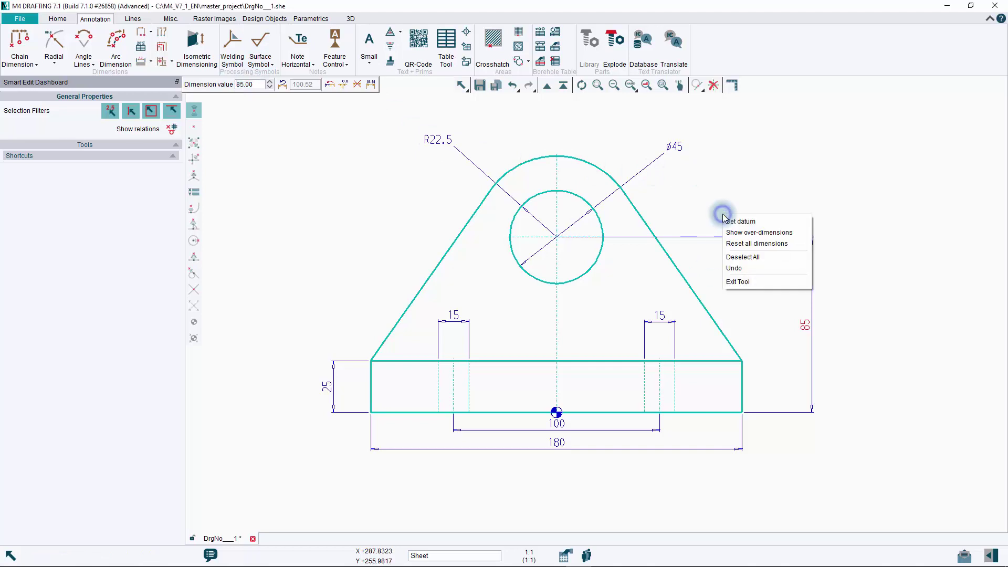
pyautogui.click(736, 282)
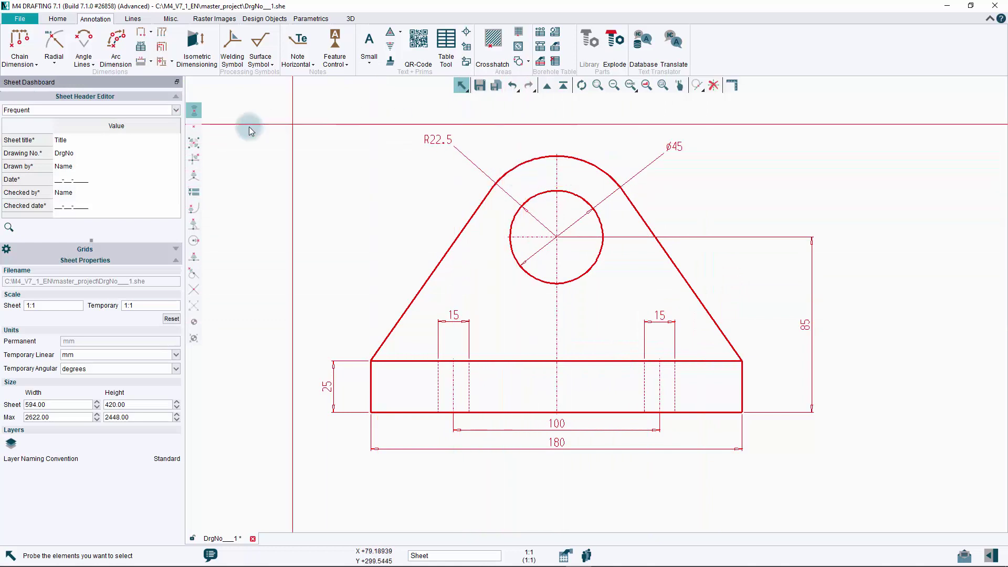
# Add an R39.24 radius dimension to the outer arc, placed above it.
pyautogui.click(54, 43)
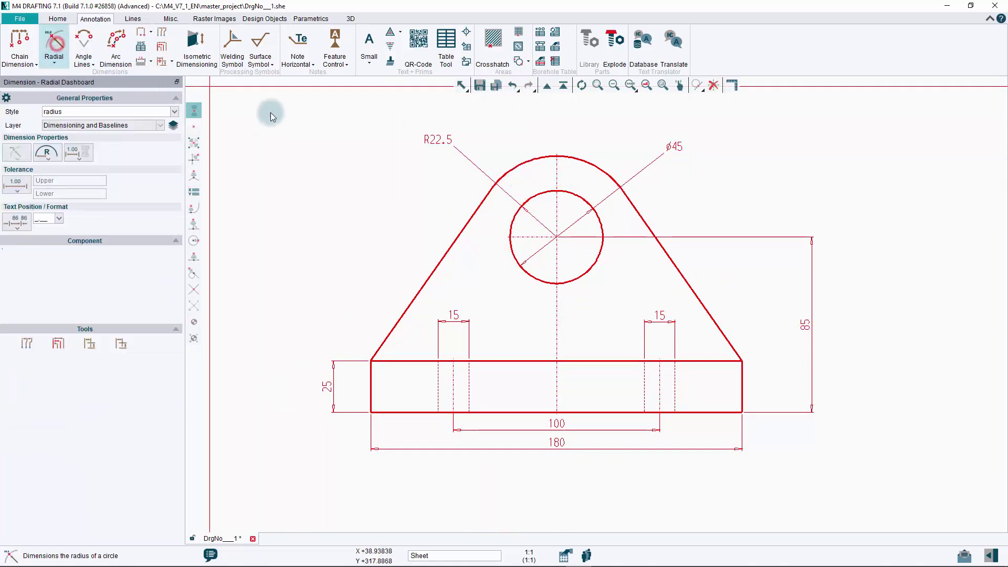
pyautogui.click(525, 164)
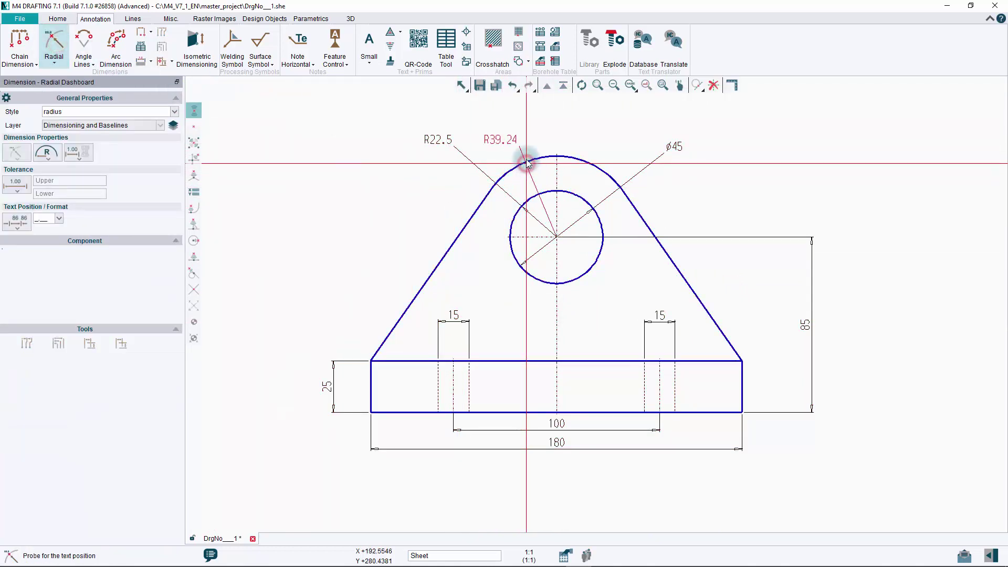
pyautogui.click(507, 122)
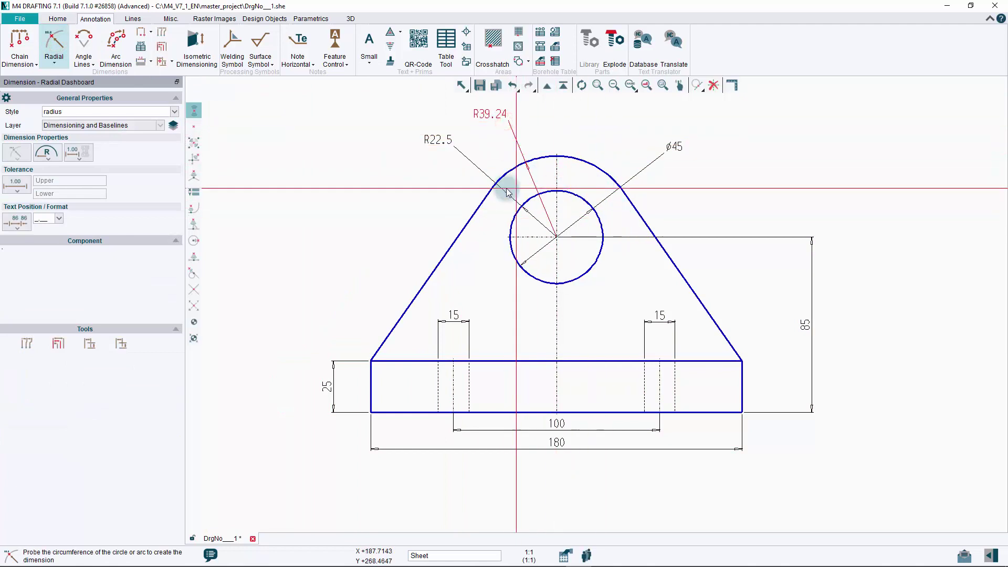
# Delete the old R22.5 radius dimension.
pyautogui.click(462, 86)
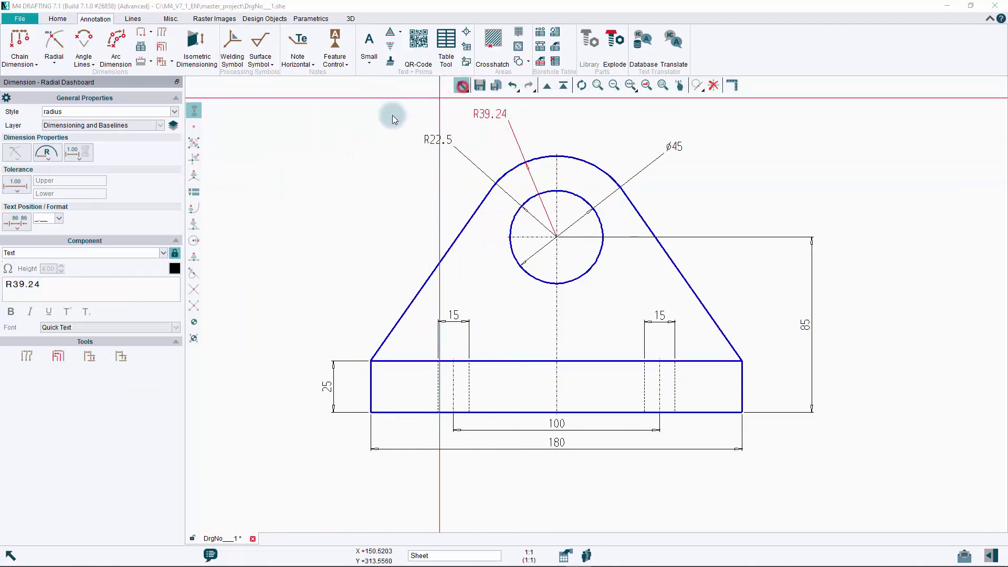
pyautogui.click(464, 156)
pyautogui.press('Delete')
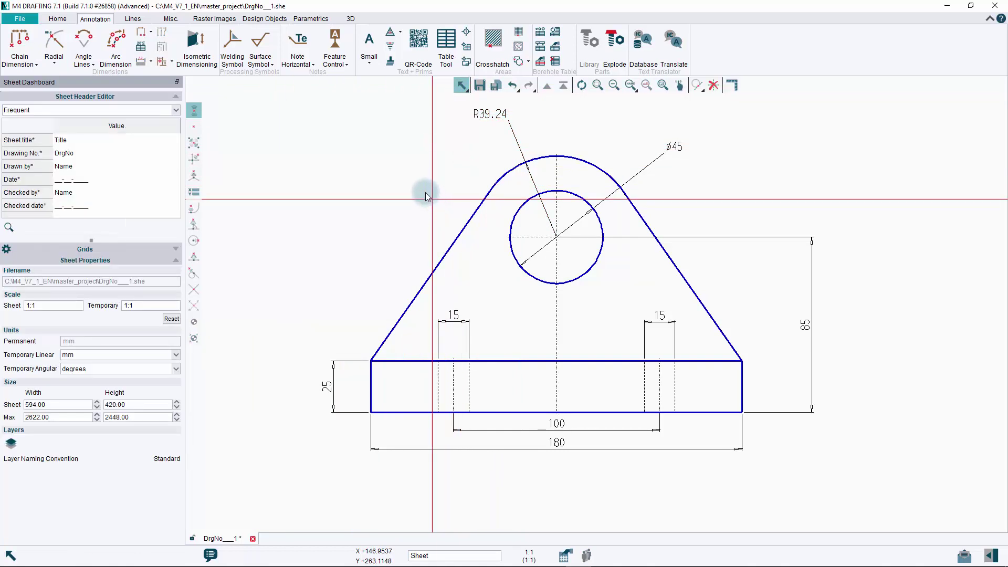
# Window-select the drawing and SMART Edit the R39.24 arc radius to 40, then exit.
pyautogui.moveTo(292, 105)
pyautogui.mouseDown()
pyautogui.moveTo(770, 360)
pyautogui.moveTo(865, 471)
pyautogui.mouseUp()
pyautogui.rightClick(660, 280)
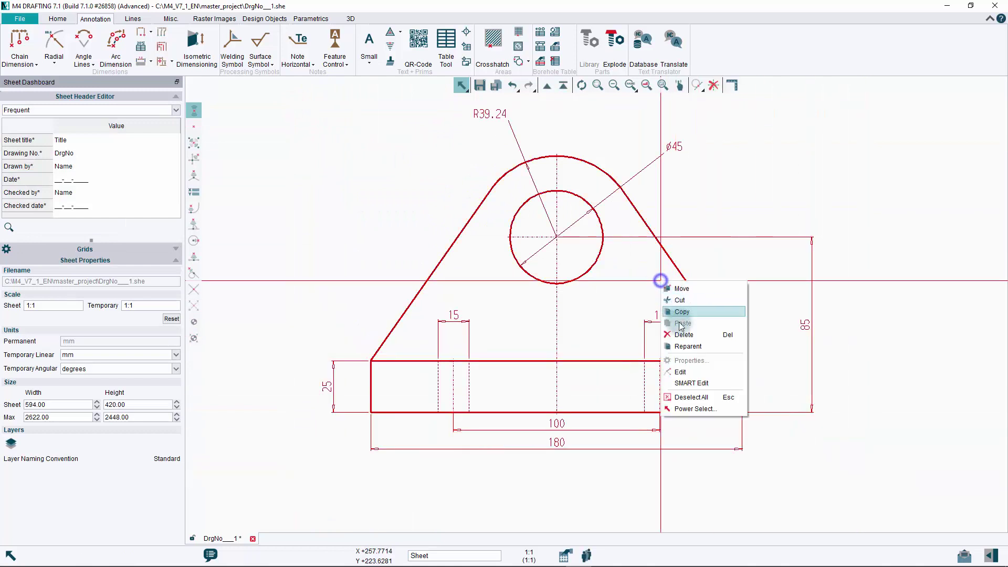
pyautogui.click(686, 383)
pyautogui.click(490, 115)
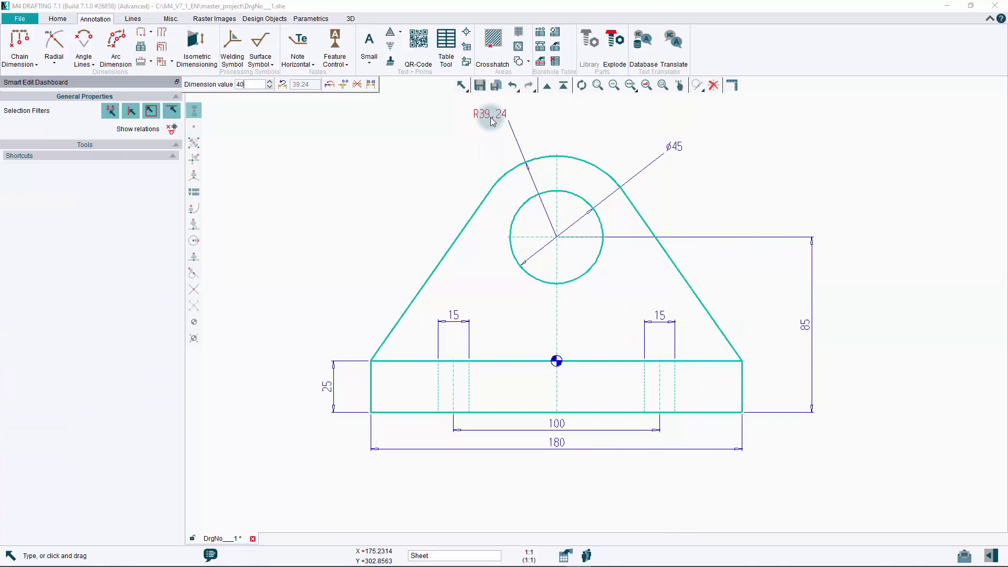
pyautogui.write('40')
pyautogui.press('Return')
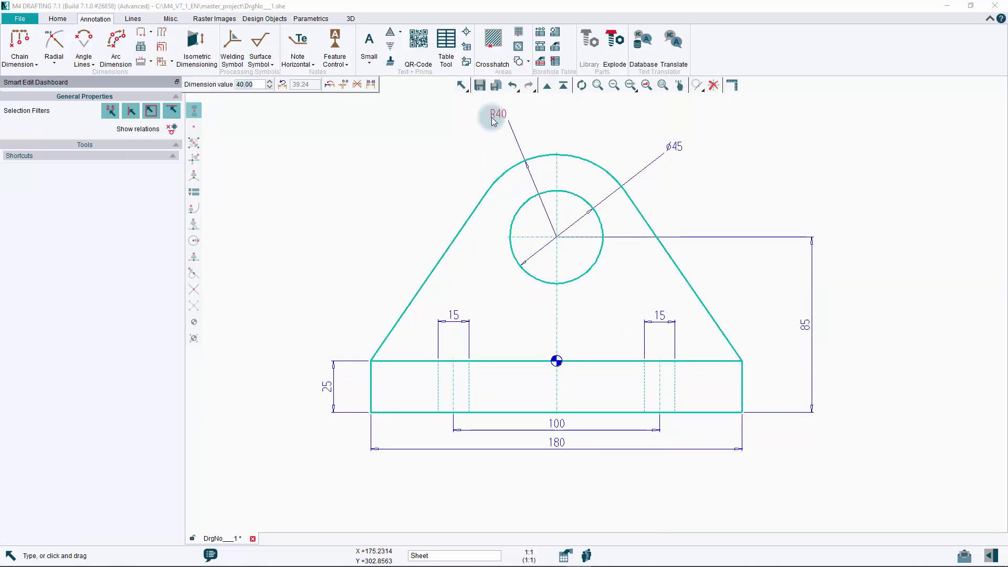
pyautogui.rightClick(386, 306)
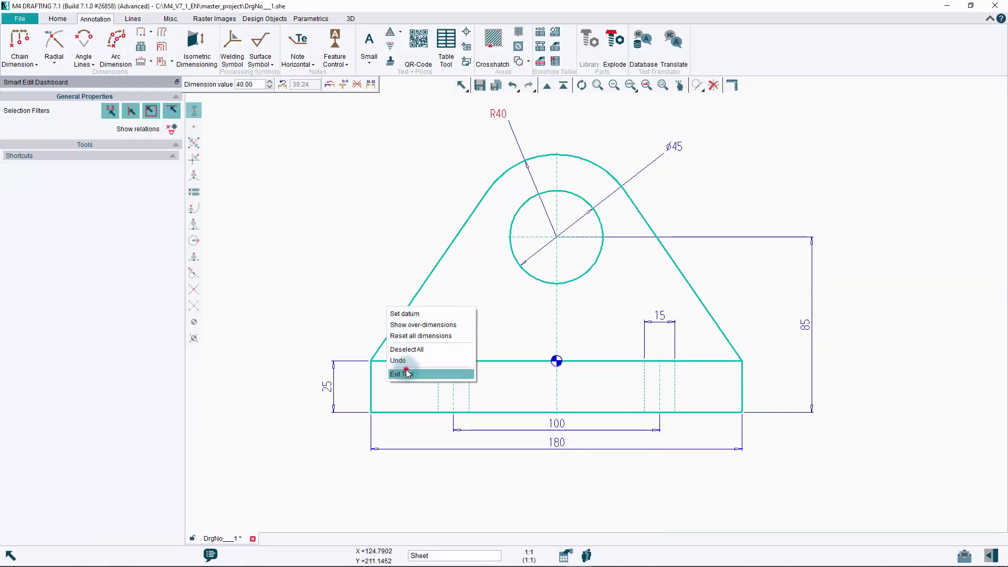
pyautogui.click(406, 374)
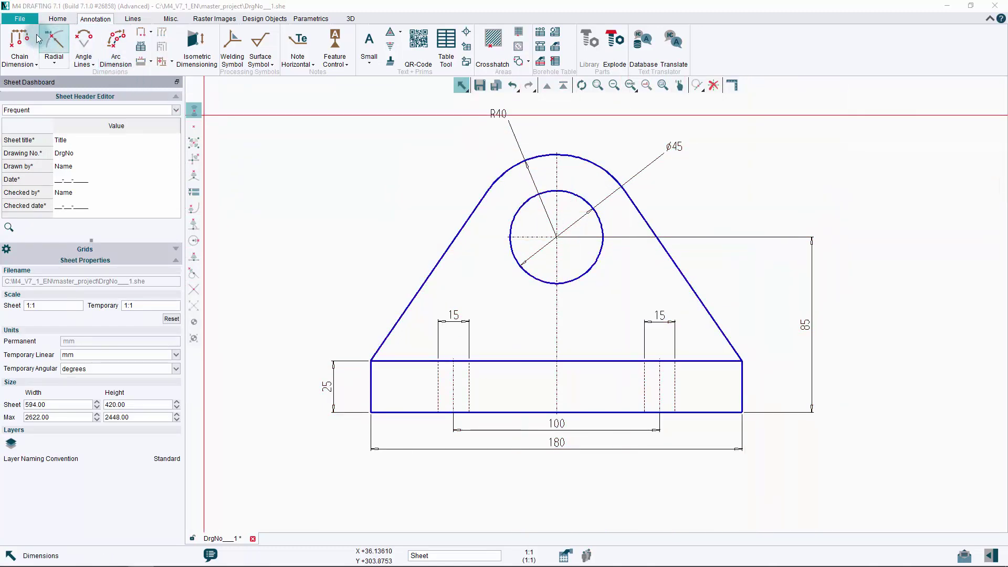
# In File > Options > Licenses, enable auto licences for parametric symbol loading and full 2D parametrics.
pyautogui.click(26, 20)
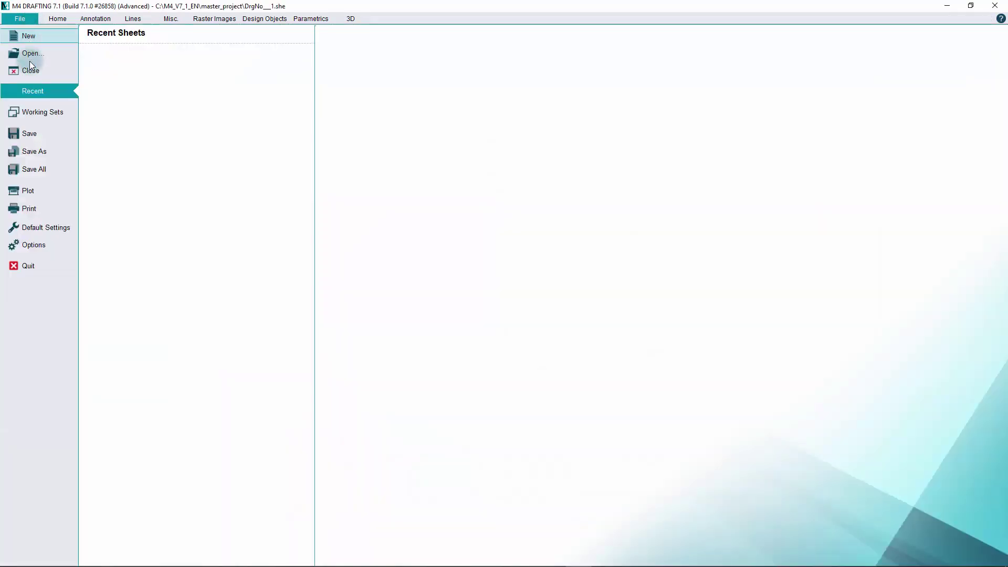
pyautogui.click(42, 245)
pyautogui.click(158, 154)
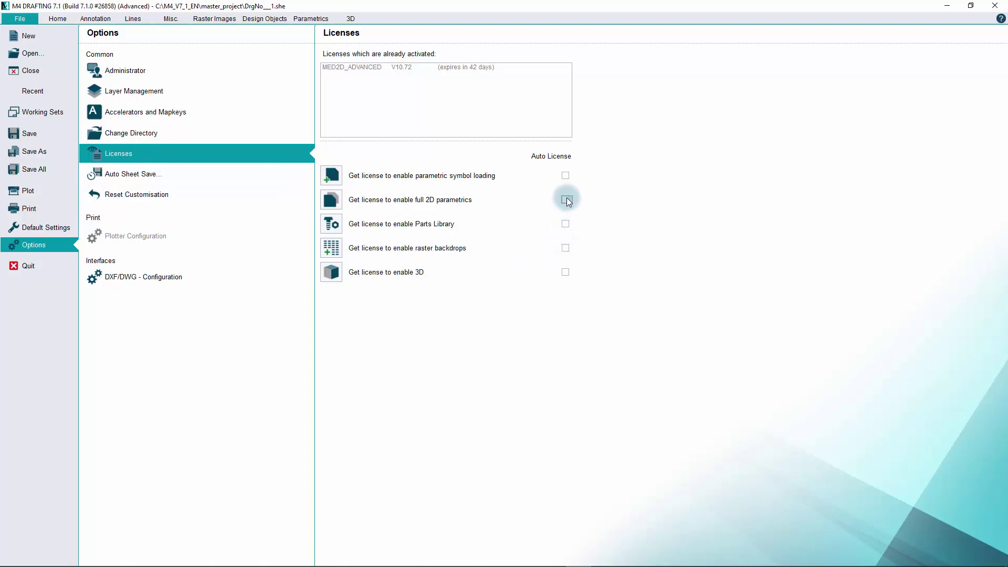
pyautogui.click(566, 175)
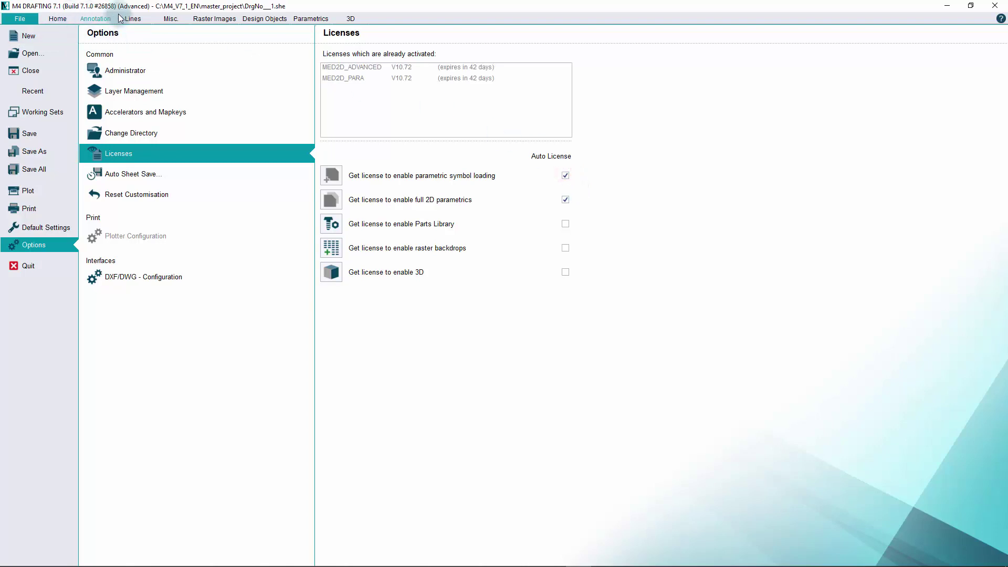
pyautogui.click(317, 18)
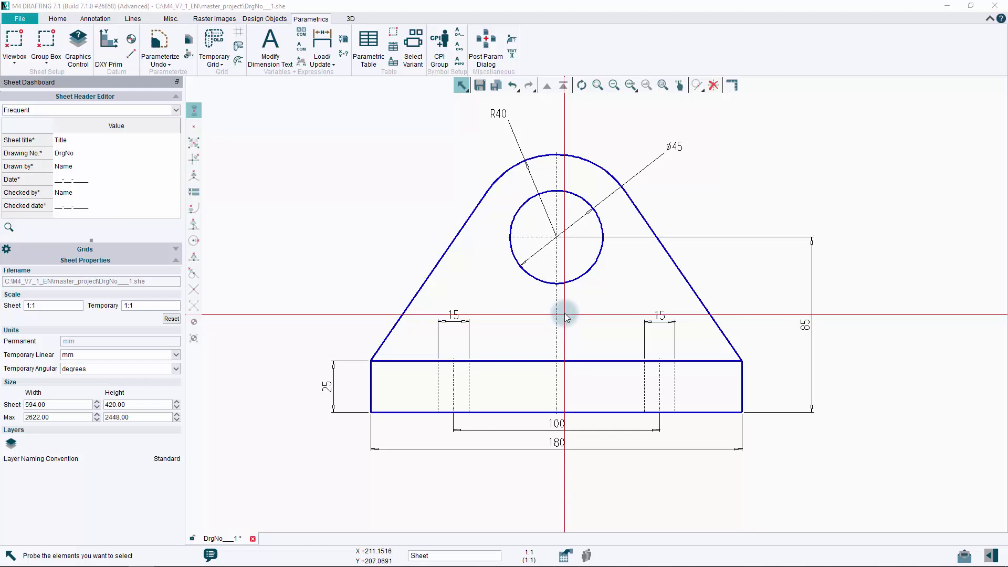
# Place a DXY datum prim at the base's bottom midpoint and overlay a temporary grid.
pyautogui.click(106, 46)
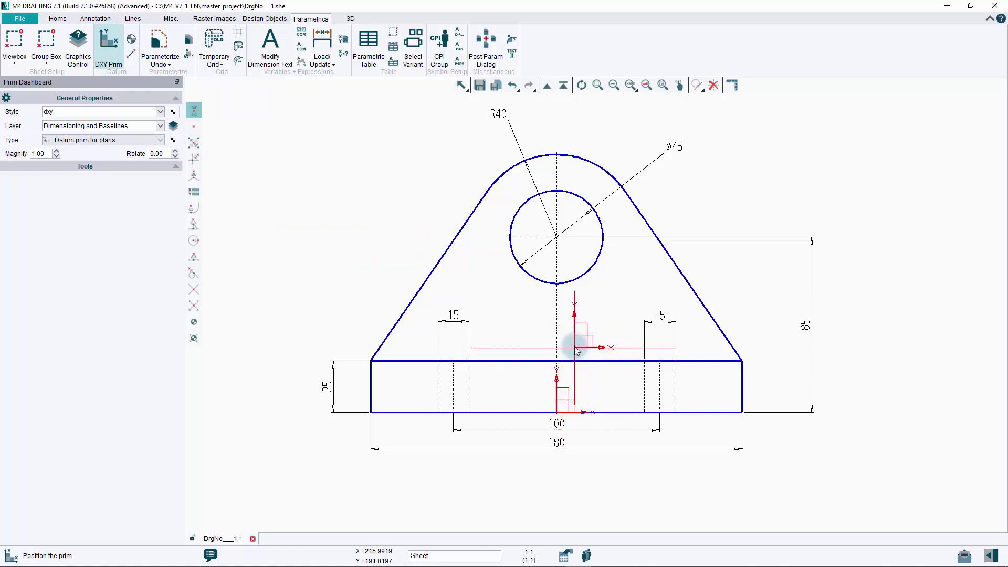
pyautogui.click(556, 411)
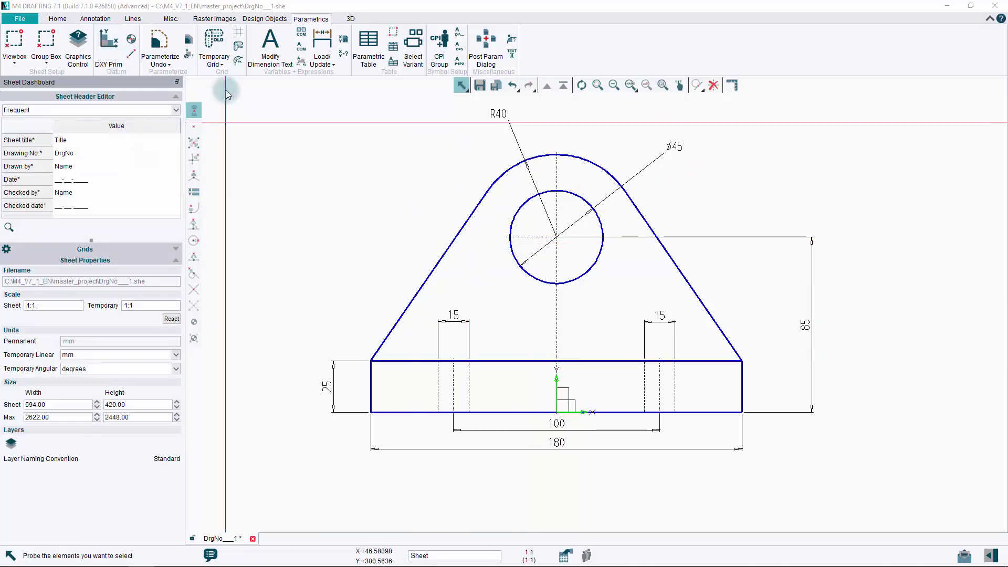
pyautogui.click(215, 42)
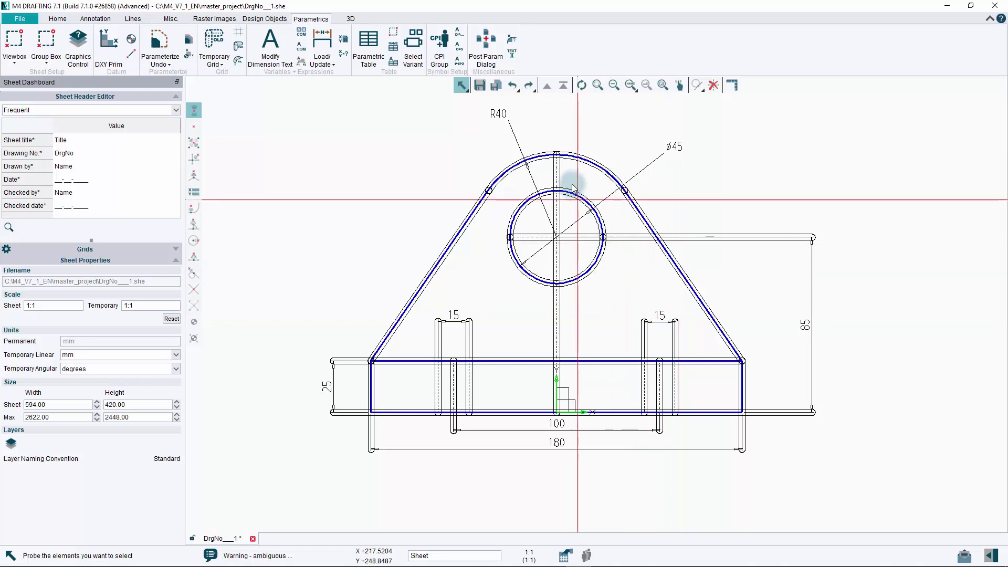
# Redraw the sheet, then change the 85 height dimension to 80 and R40 to 45.
pyautogui.click(582, 85)
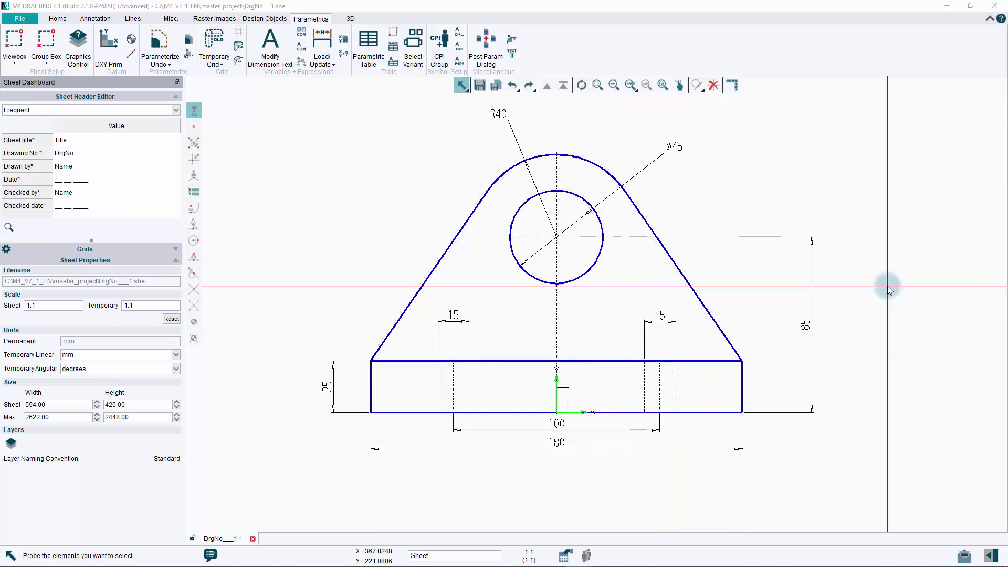
pyautogui.click(814, 323)
pyautogui.click(287, 66)
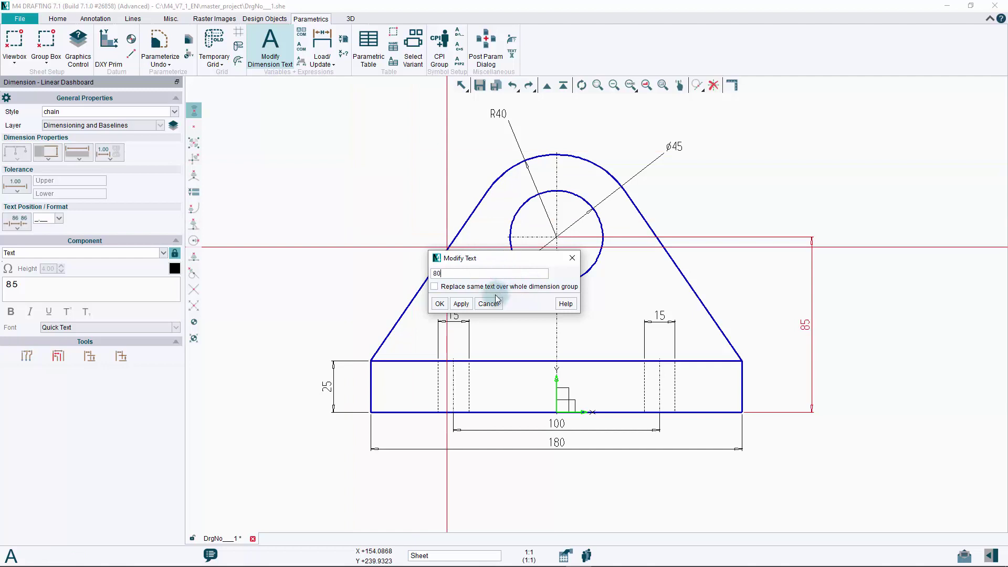
pyautogui.click(440, 304)
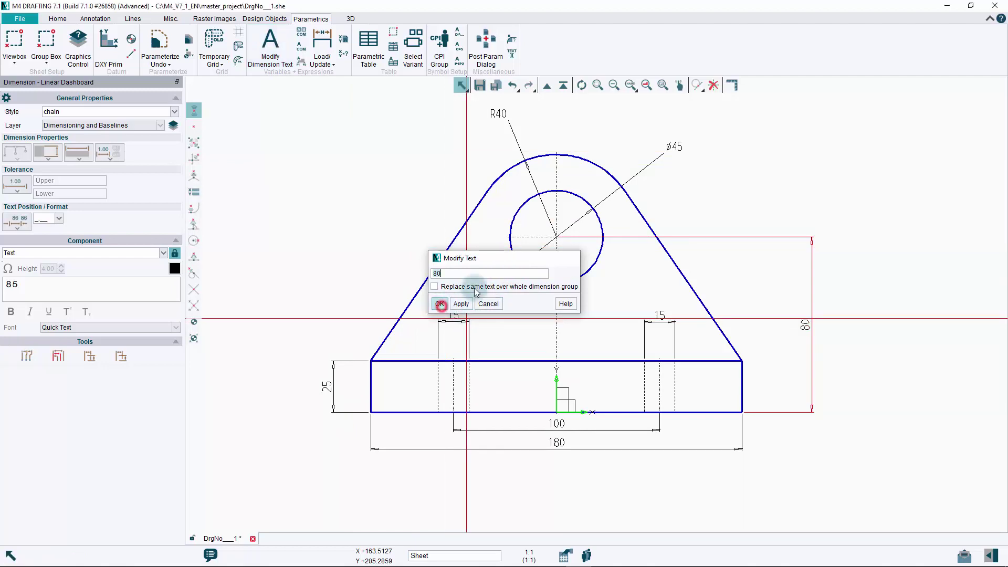
pyautogui.click(500, 114)
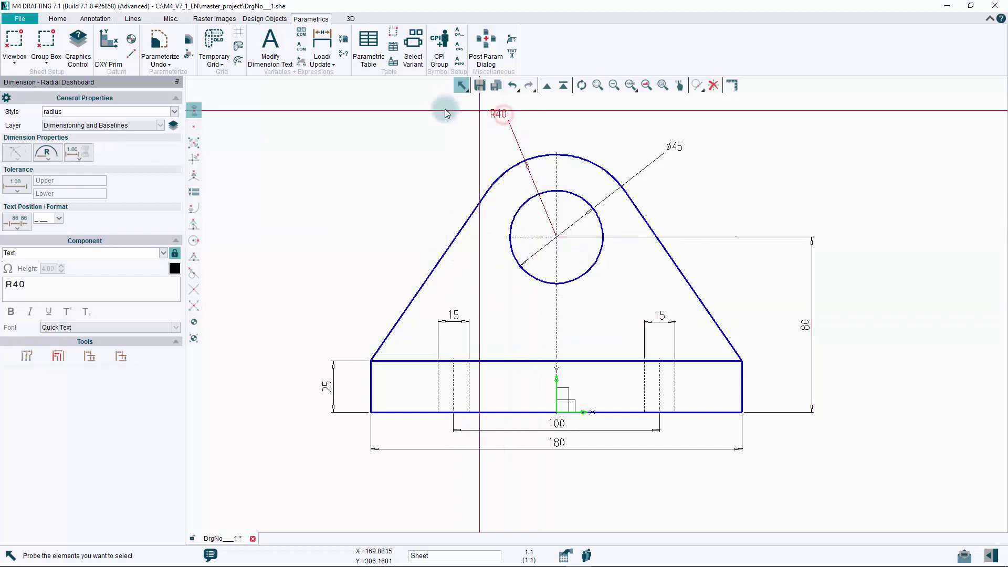
pyautogui.click(270, 44)
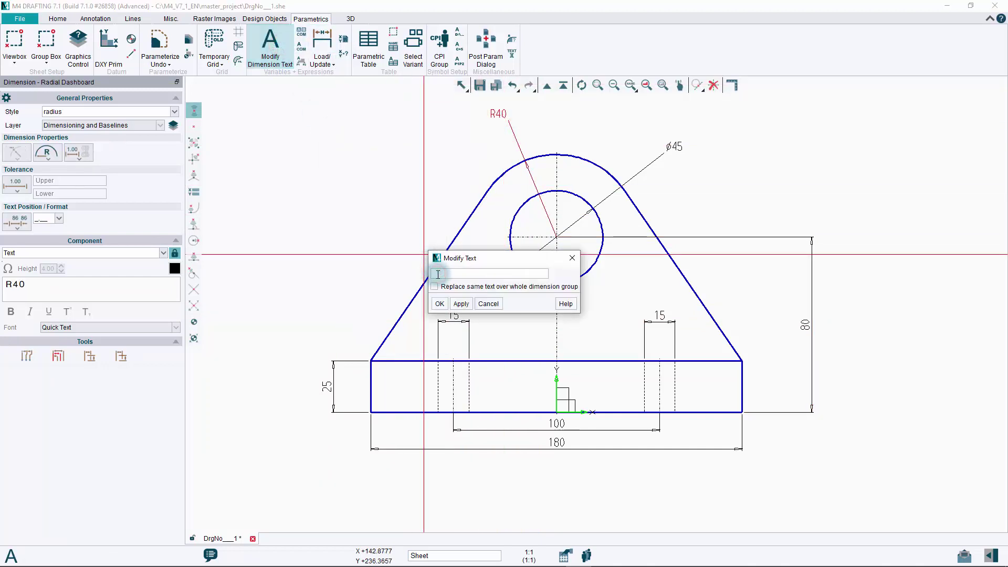
pyautogui.press('Return')
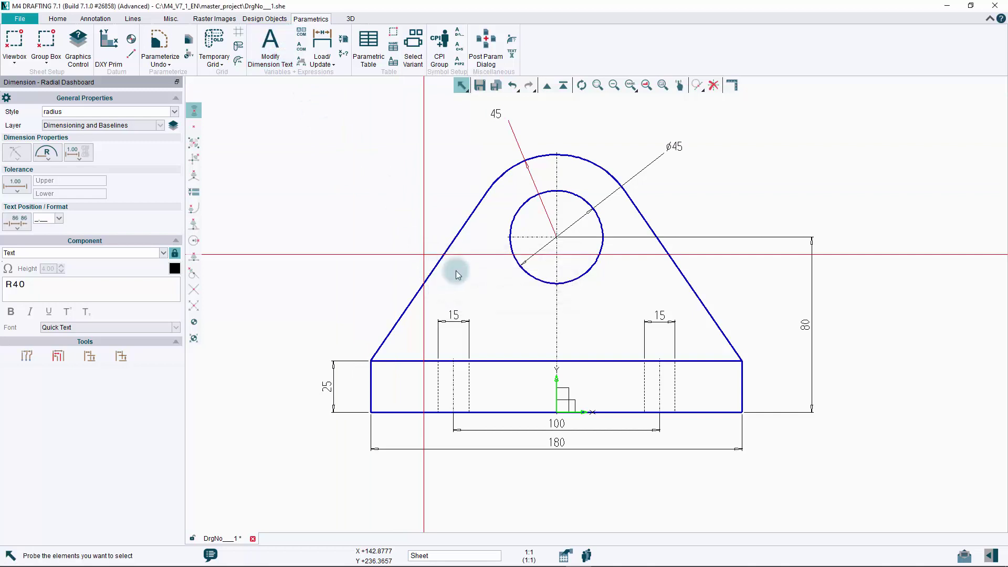
# Change the Ø45 hole dimension to 35 and parameterize to regenerate the geometry.
pyautogui.click(669, 148)
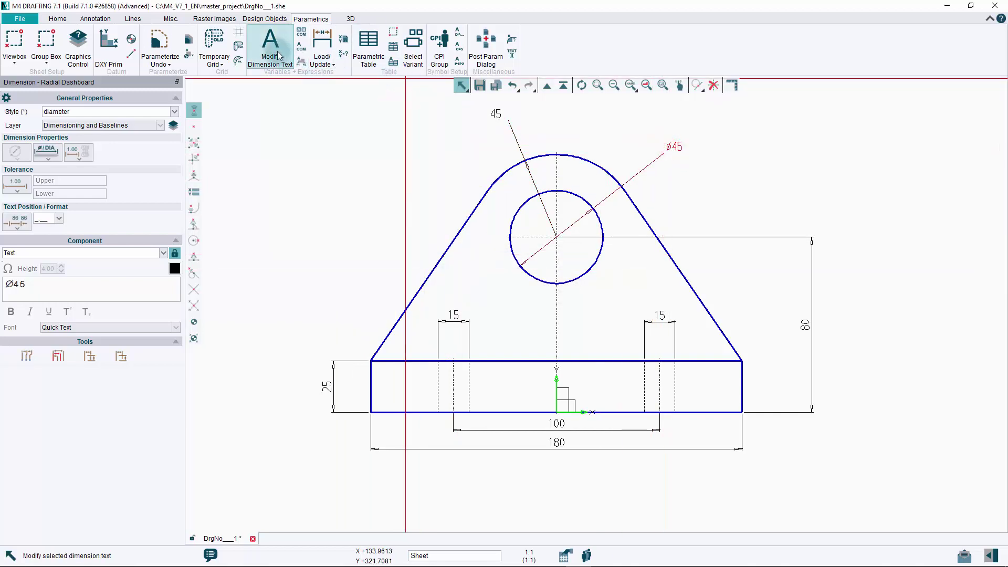
pyautogui.click(279, 55)
pyautogui.click(461, 269)
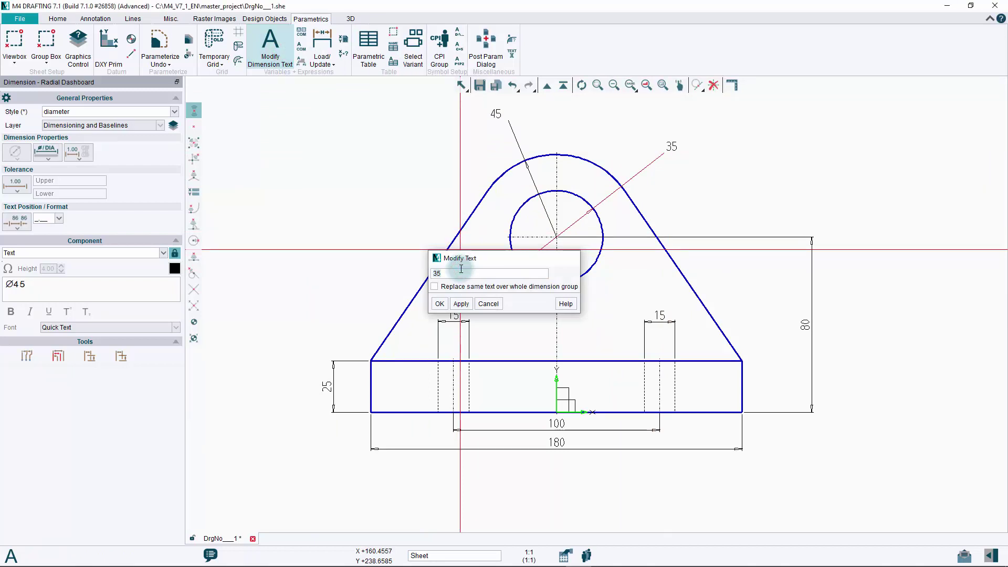
pyautogui.write('35')
pyautogui.press('Return')
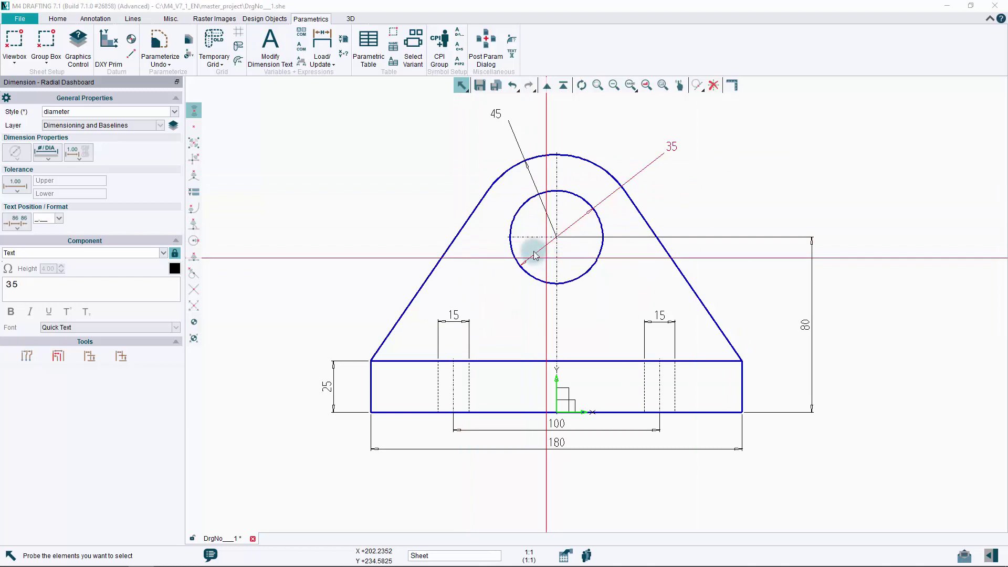
pyautogui.click(164, 60)
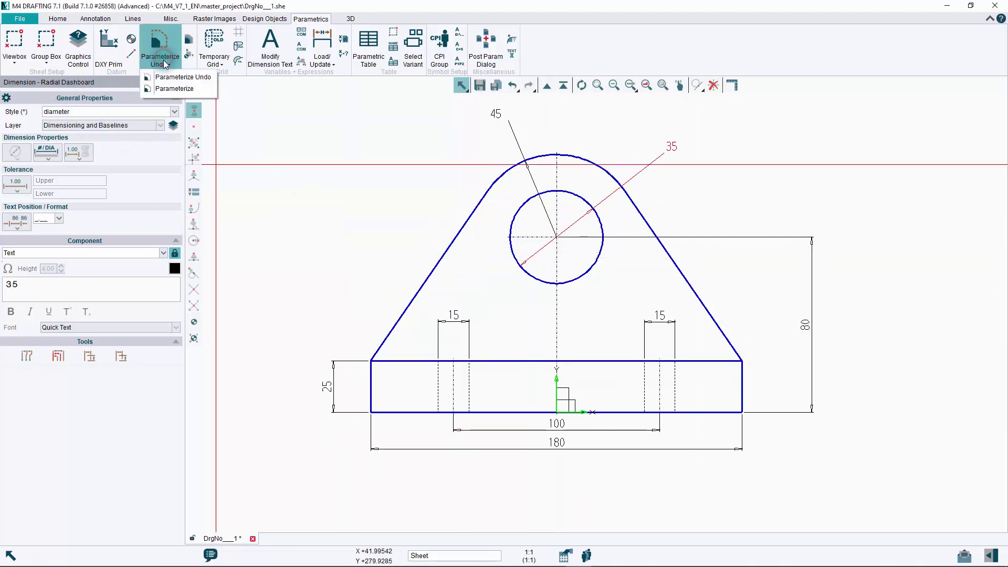
pyautogui.click(171, 90)
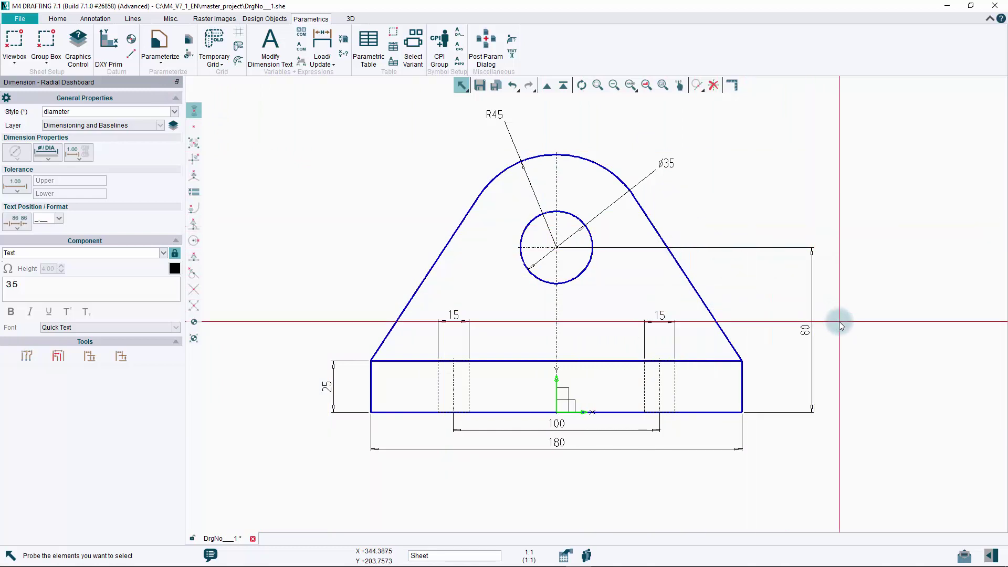
# Replace the 80, 25 and 180 dimension texts with variables H1, H2 and B1.
pyautogui.click(804, 334)
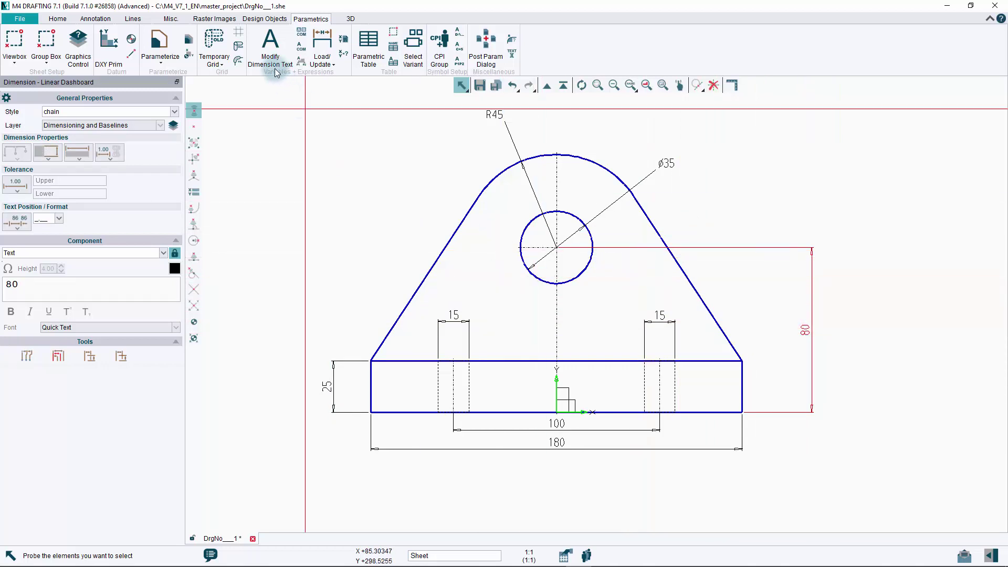
pyautogui.click(271, 50)
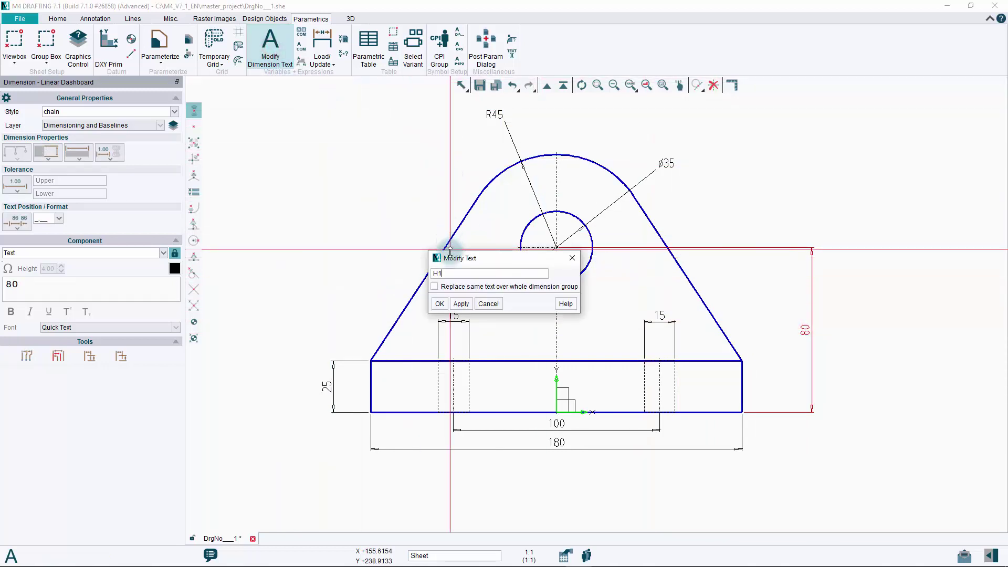
pyautogui.press('Return')
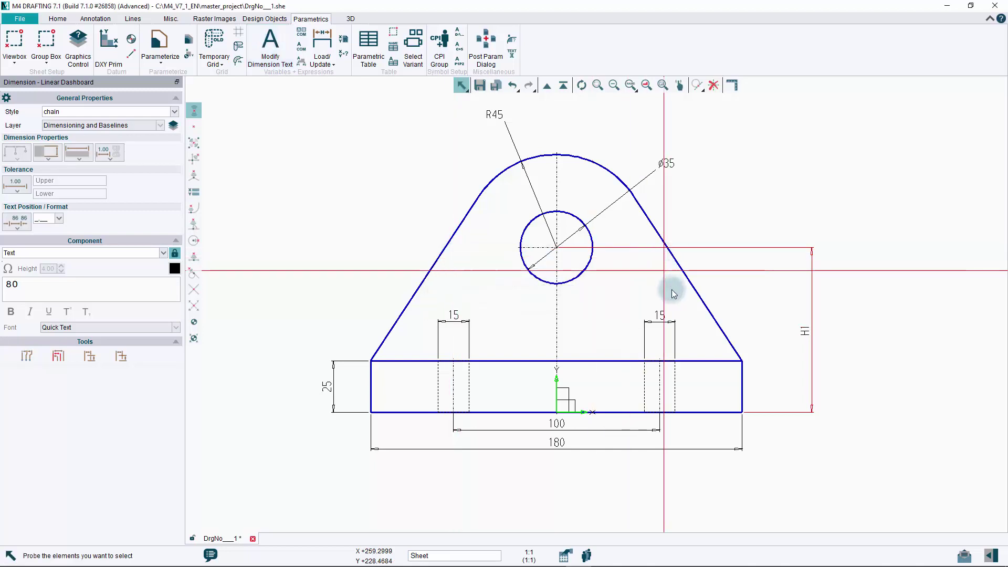
pyautogui.click(356, 368)
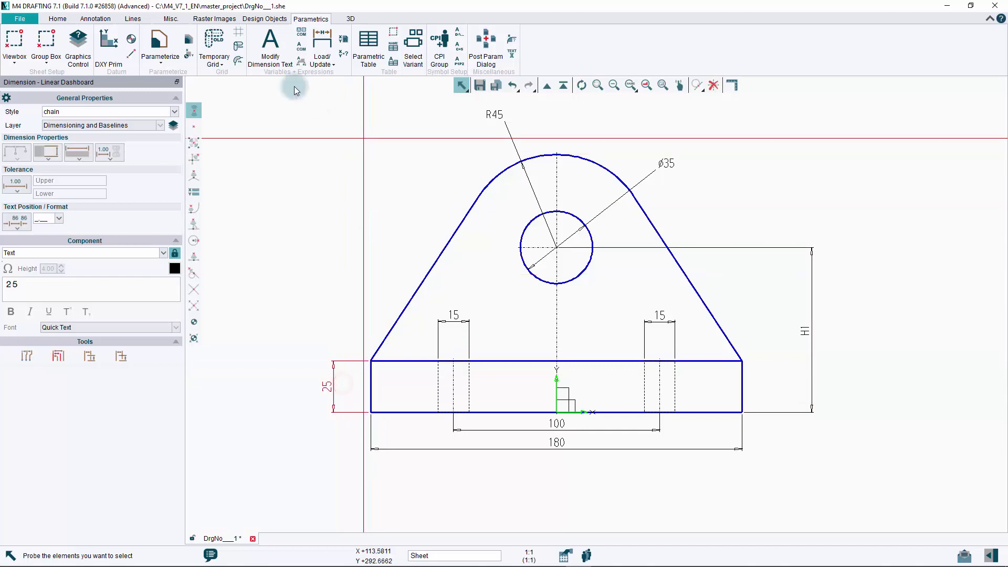
pyautogui.click(270, 50)
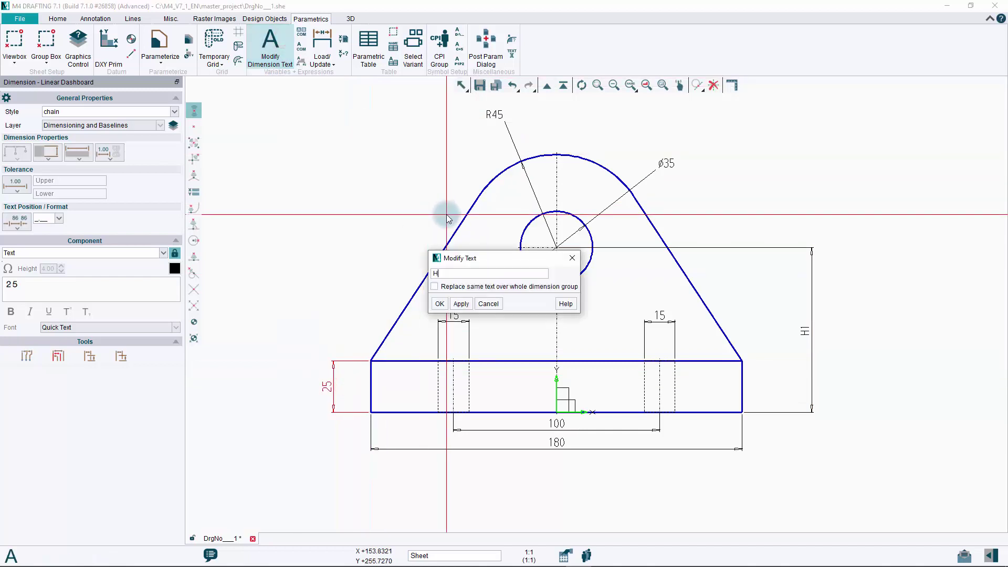
pyautogui.press('Return')
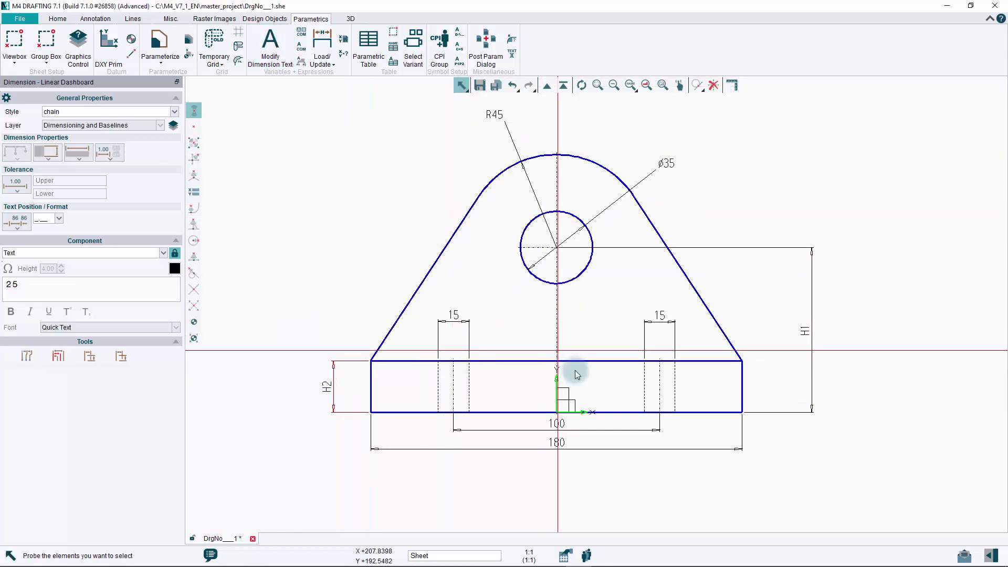
pyautogui.click(561, 442)
pyautogui.click(270, 50)
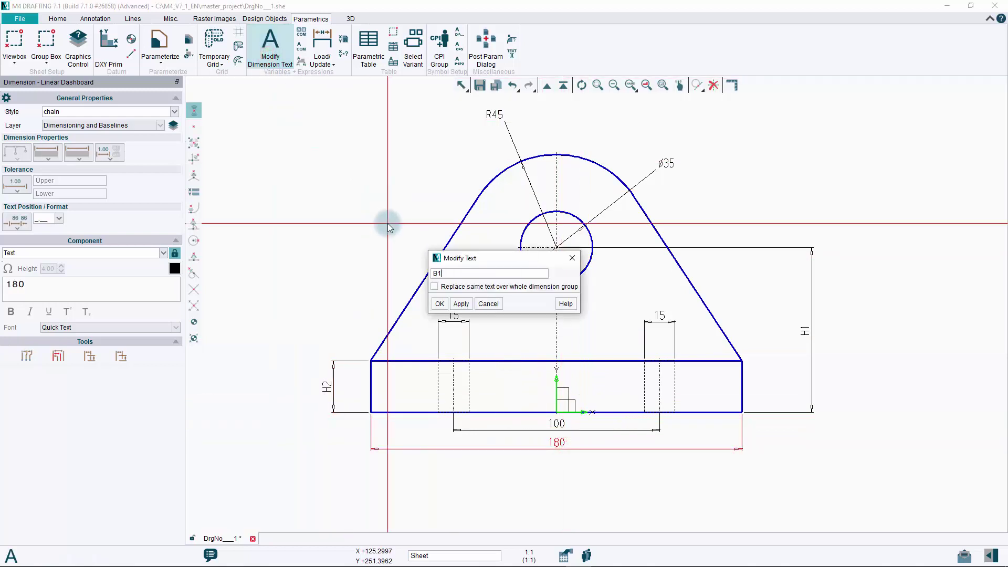
pyautogui.write('B1')
pyautogui.press('Return')
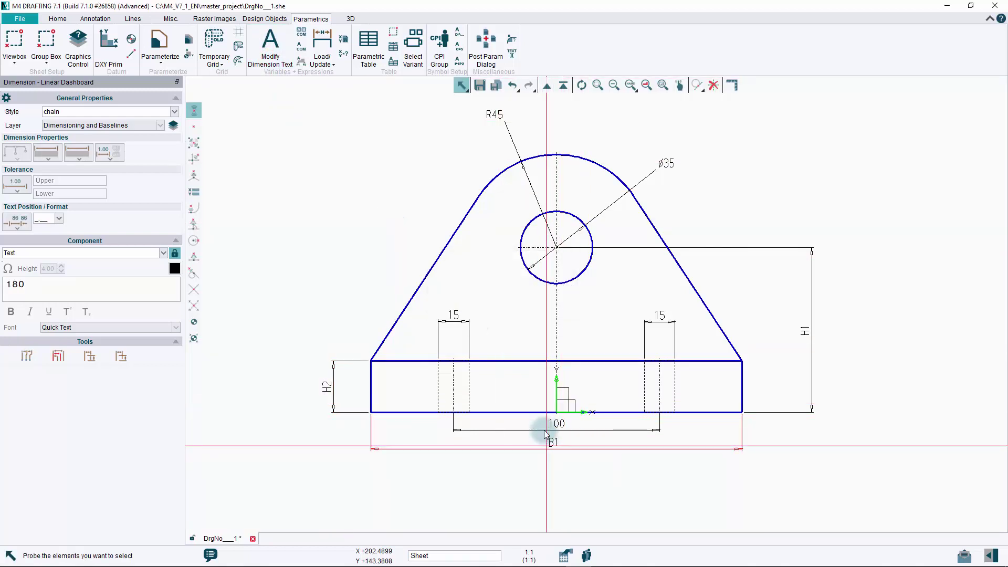
# Replace the 100 dimension with B2 and both 15 dimensions with D1.
pyautogui.click(547, 427)
pyautogui.click(274, 49)
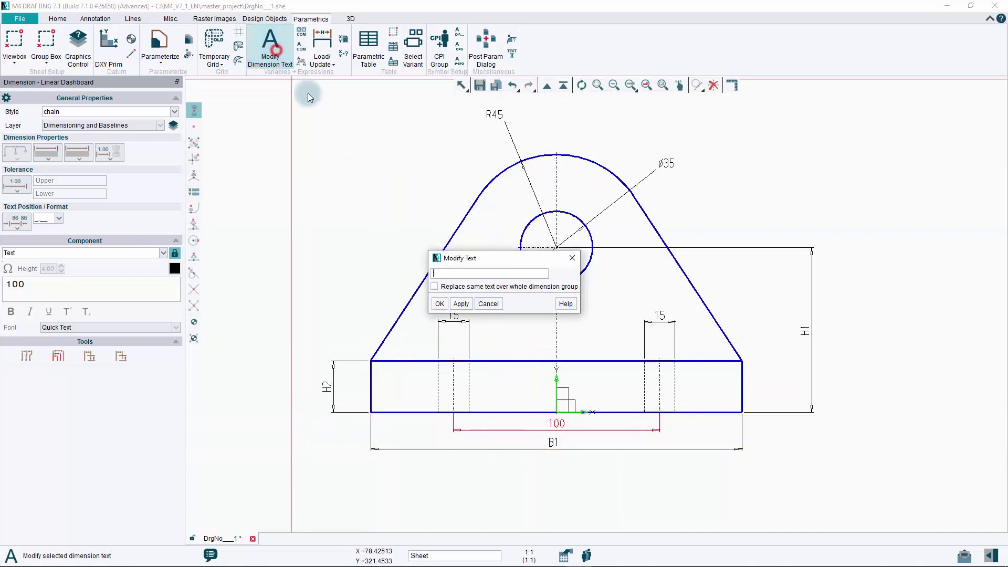
pyautogui.write('B2')
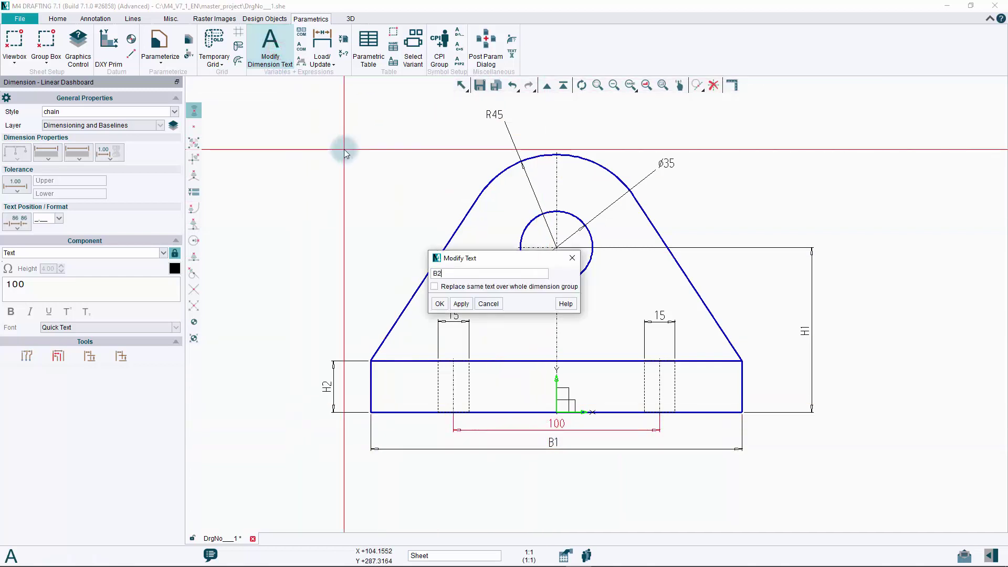
pyautogui.press('Return')
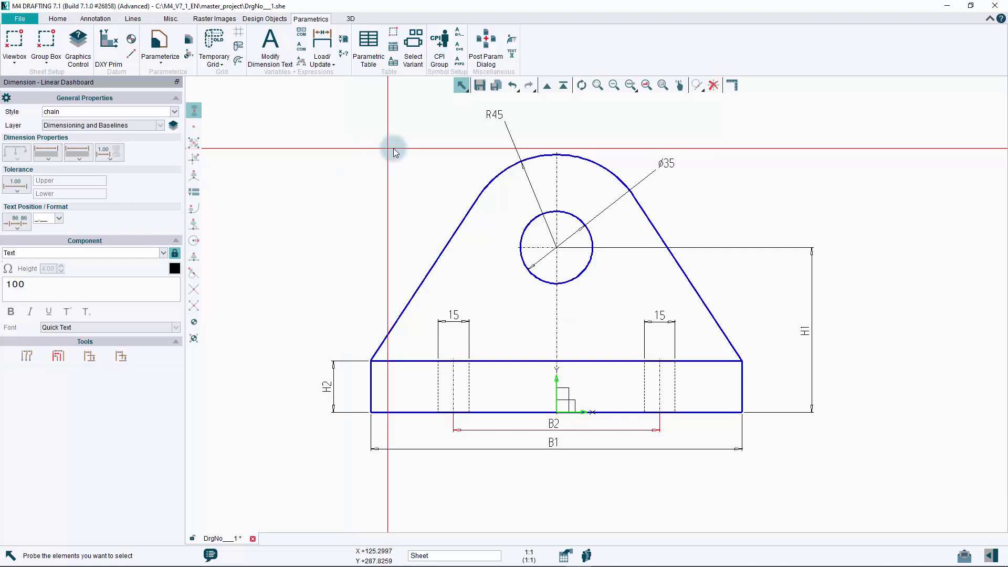
pyautogui.click(457, 317)
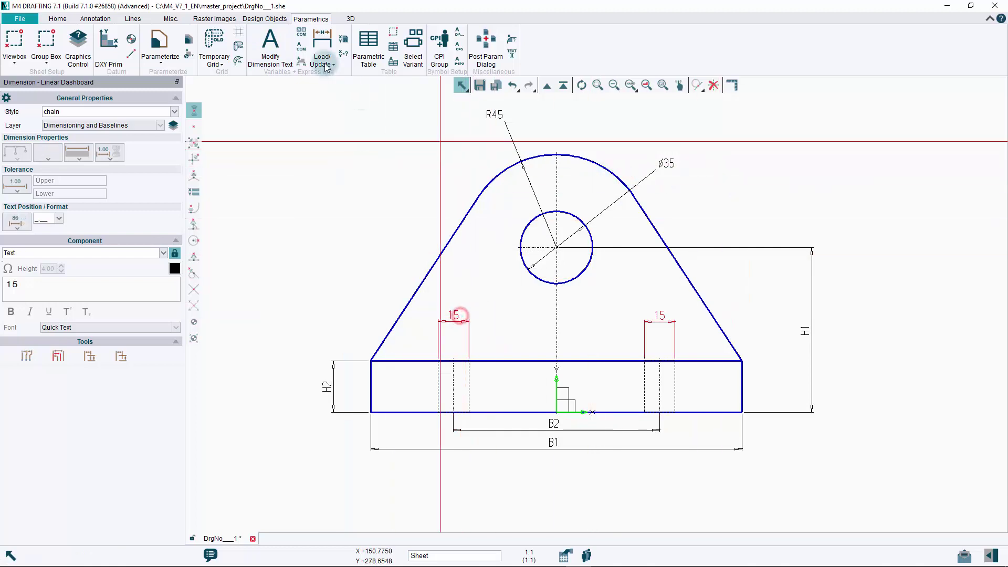
pyautogui.click(270, 48)
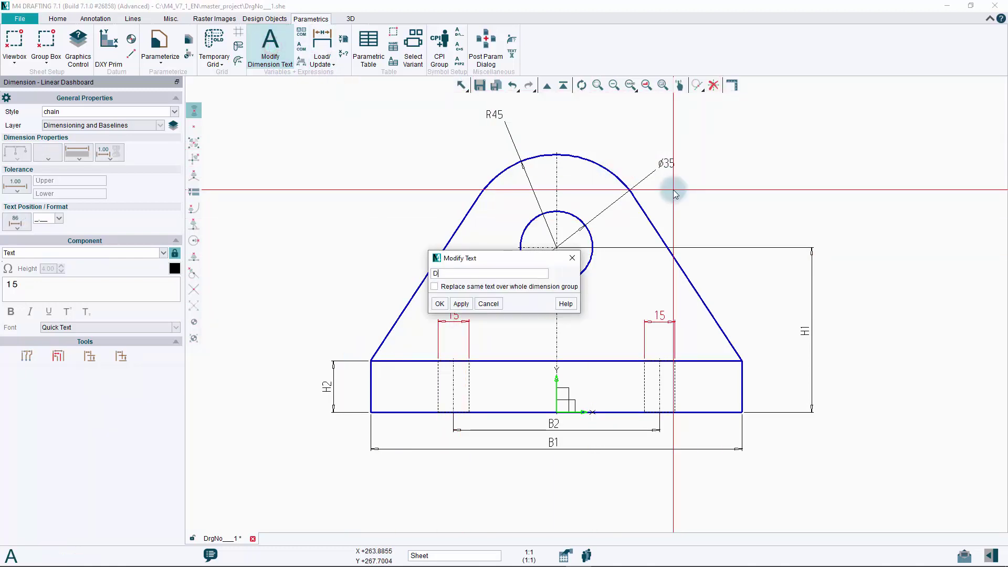
pyautogui.press('Return')
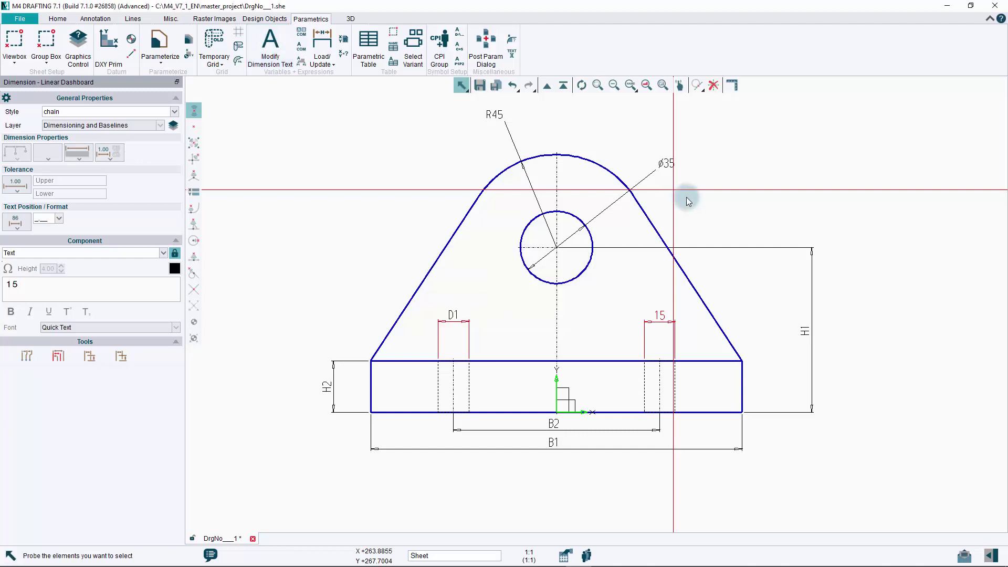
pyautogui.click(661, 310)
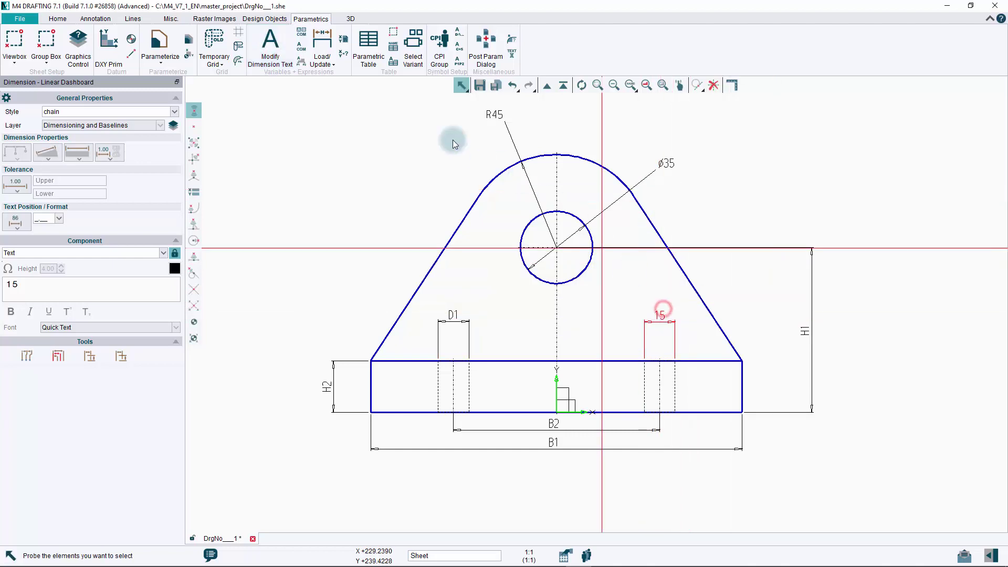
pyautogui.click(283, 62)
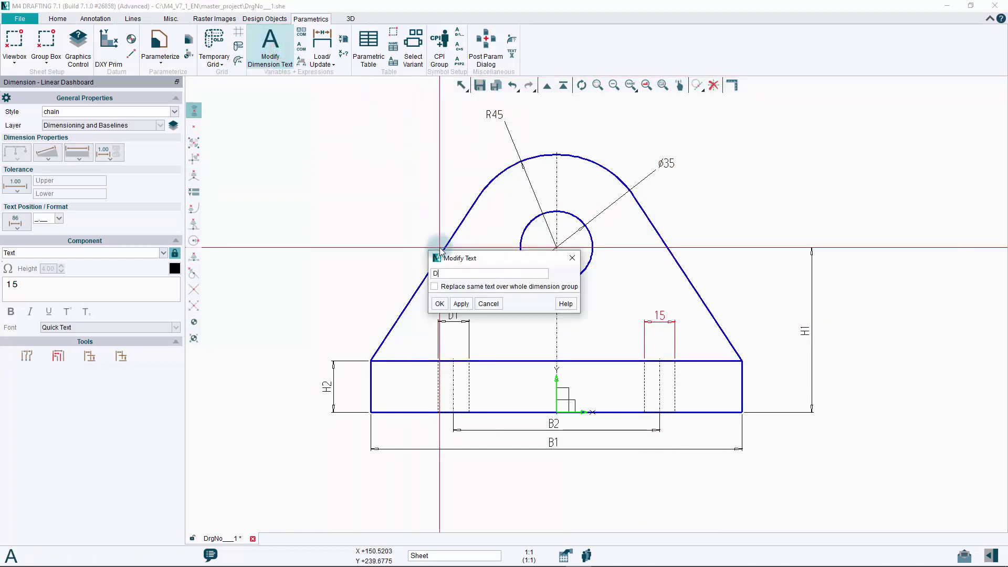
pyautogui.press('Return')
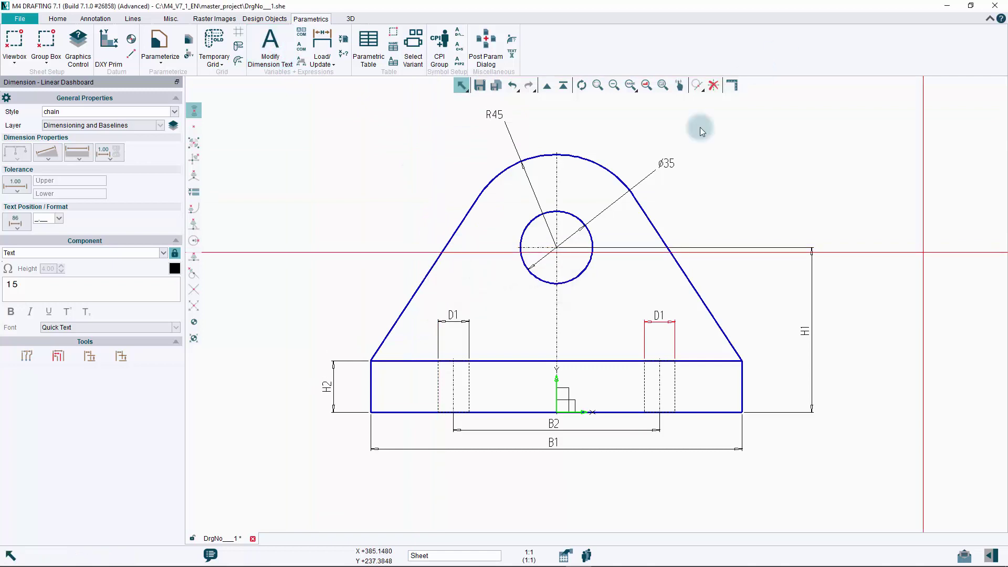
# Replace the Ø35 dimension with D2 and the R45 dimension with Radius.
pyautogui.click(672, 157)
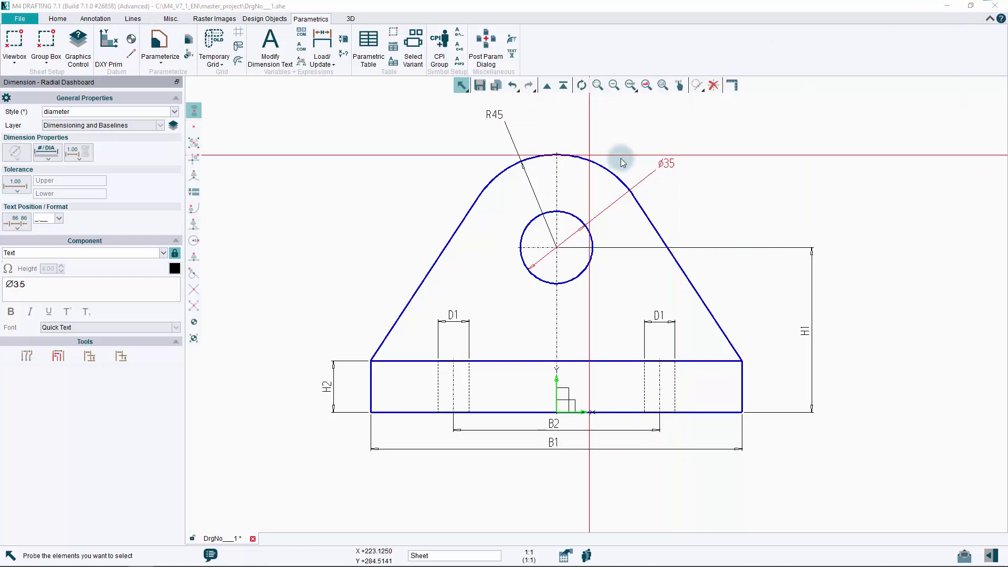
pyautogui.click(270, 48)
pyautogui.write('D')
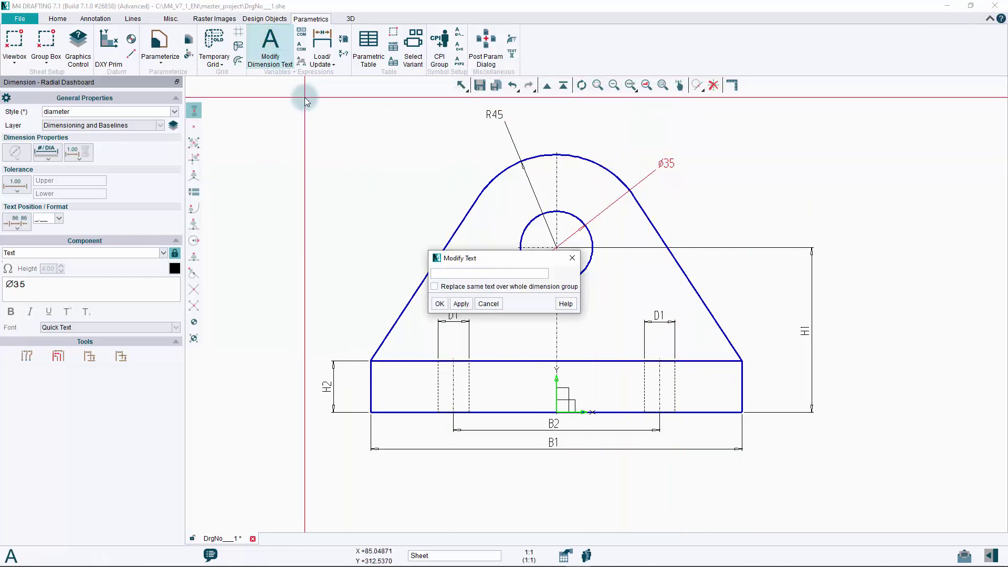
pyautogui.write('2')
pyautogui.press('Return')
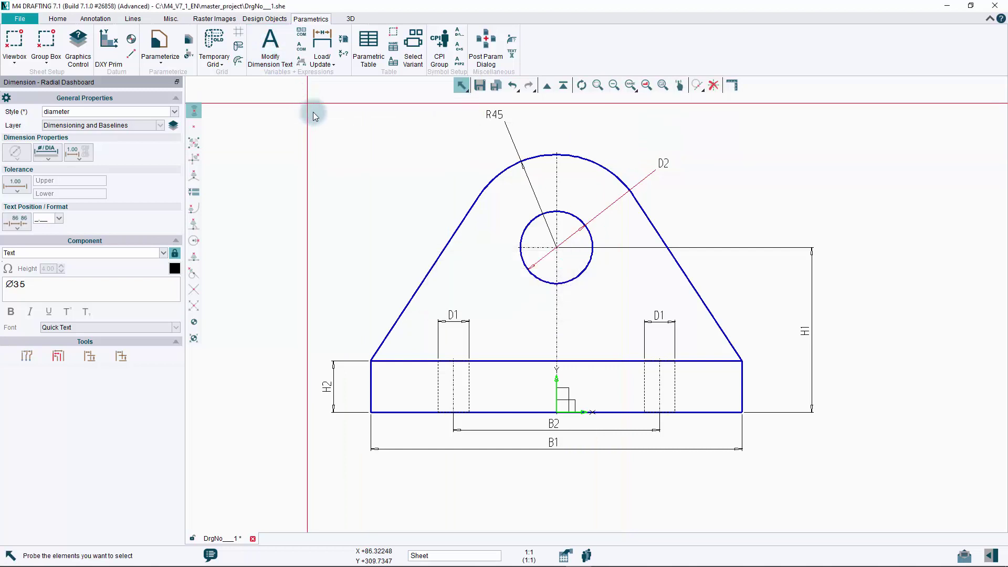
pyautogui.click(495, 124)
pyautogui.click(270, 47)
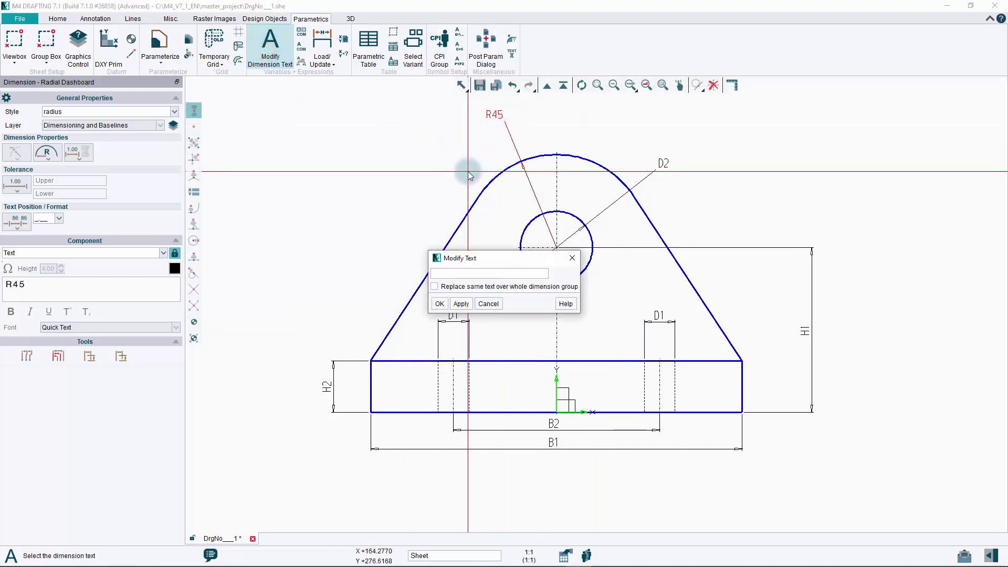
pyautogui.write('Radius')
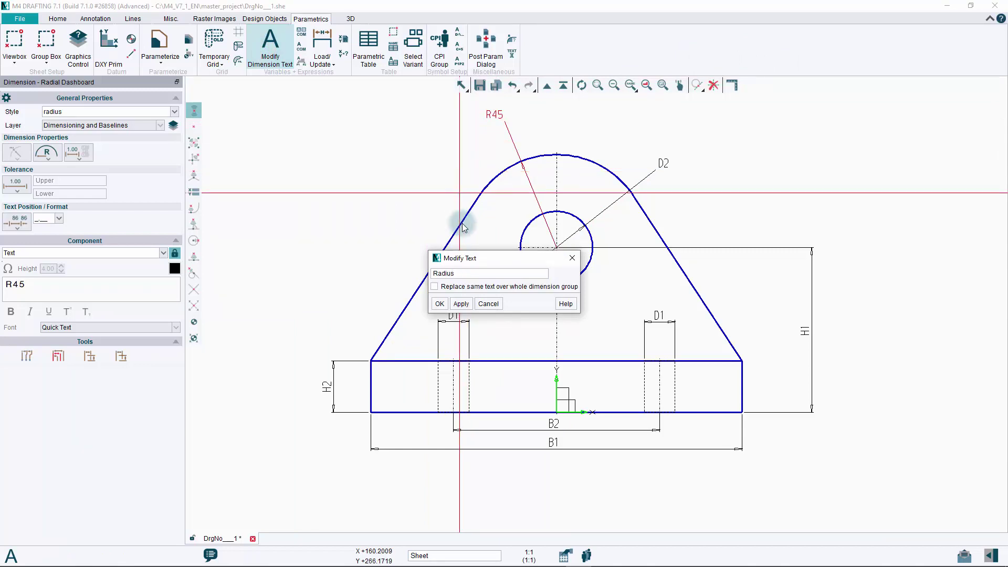
pyautogui.click(440, 302)
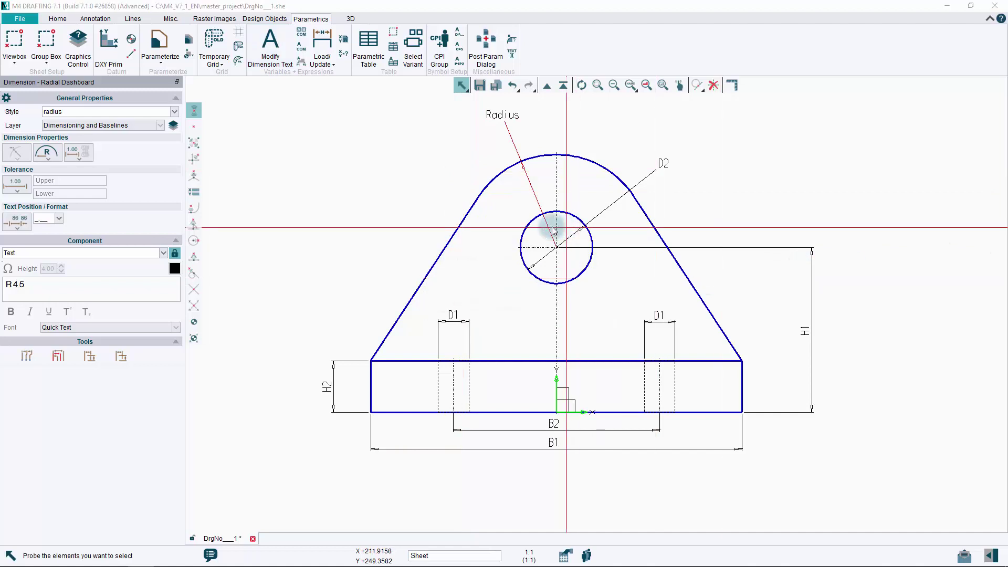
# Enter administrator mode under File > Options with the admin password, then return to Parametrics.
pyautogui.click(26, 19)
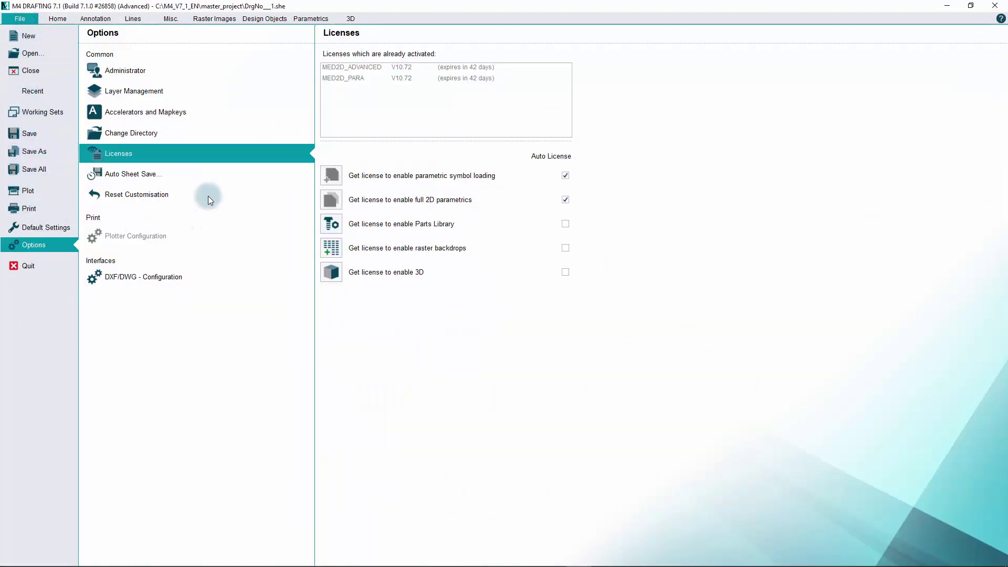
pyautogui.click(205, 69)
pyautogui.click(431, 112)
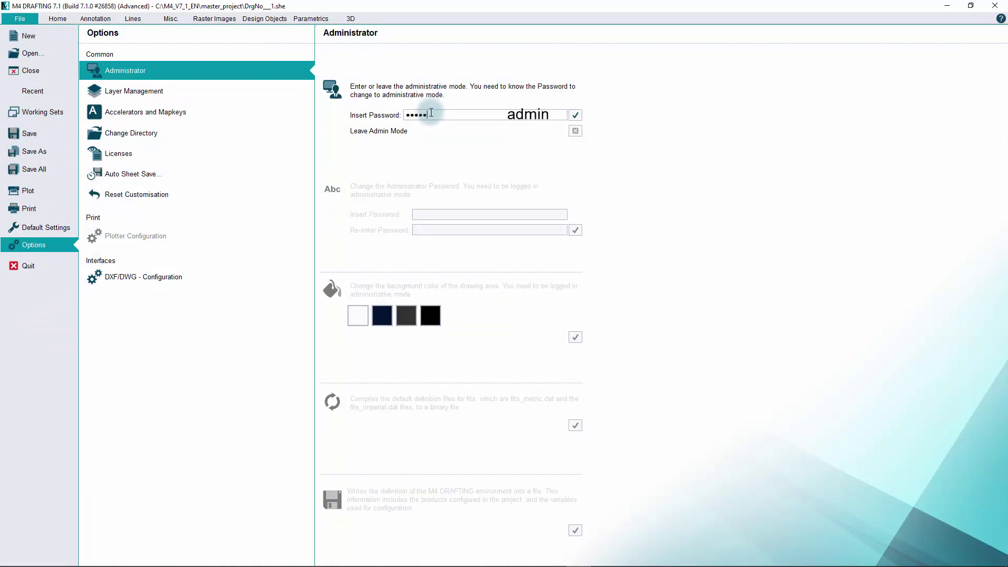
pyautogui.press('Return')
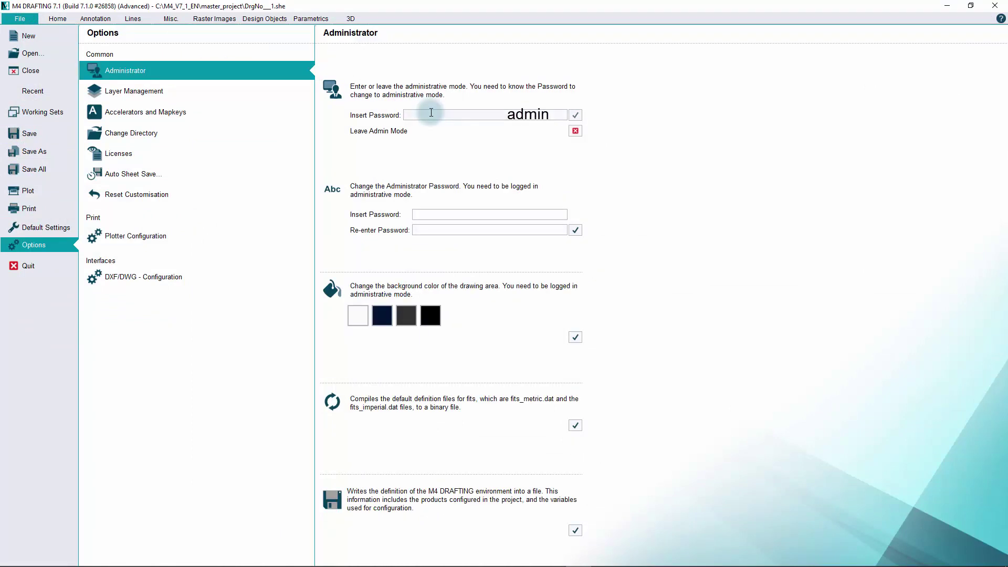
pyautogui.click(307, 18)
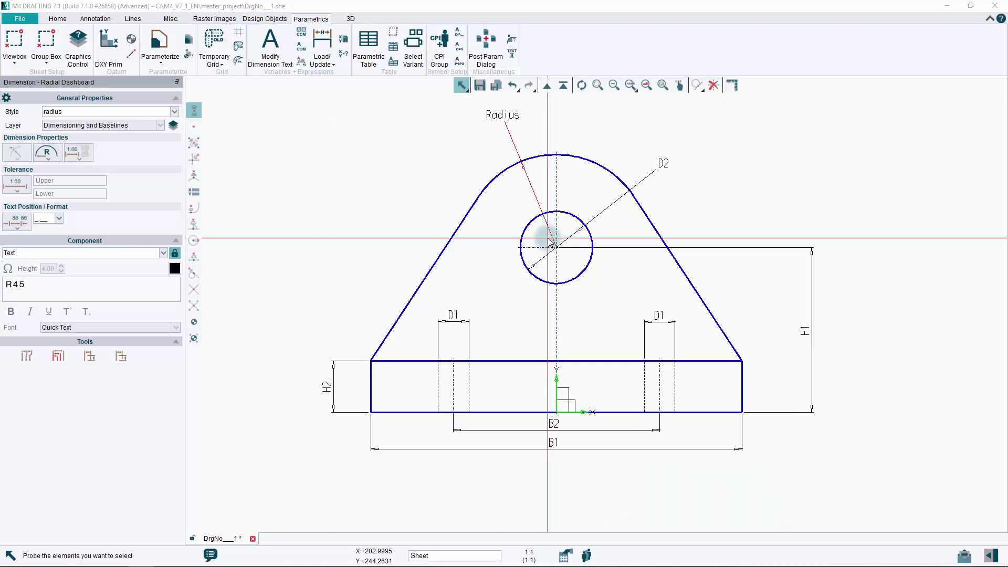
# Open the Administrate Parametric Variables dialog and define b2 as Width 1 with value 100.
pyautogui.click(322, 62)
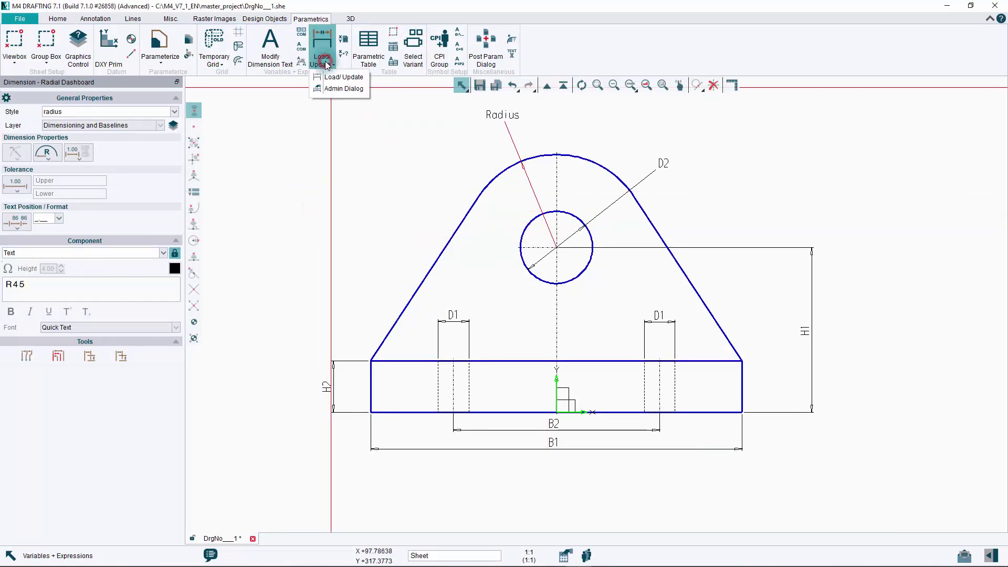
pyautogui.click(342, 89)
pyautogui.moveTo(517, 179); pyautogui.dragTo(772, 74)
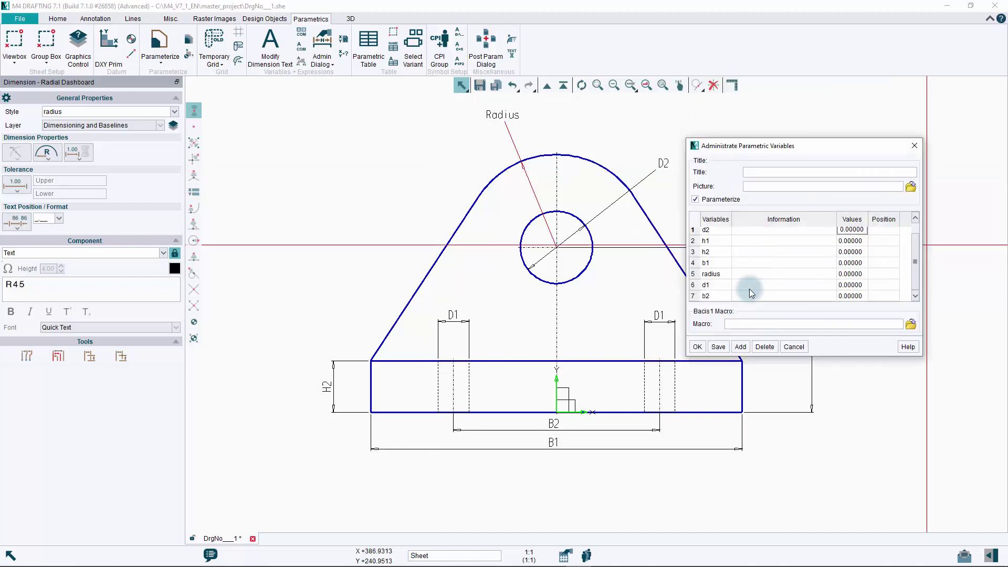
pyautogui.click(749, 294)
pyautogui.press('Tab')
pyautogui.write('100')
pyautogui.press('Tab')
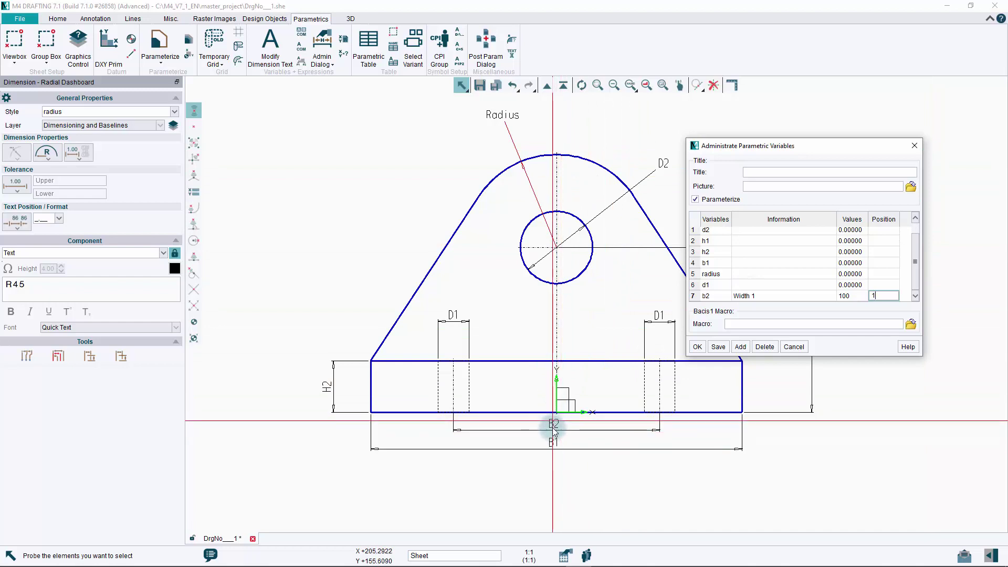
# Define b1 as Width 2 with 180 at position 2, and radius as Radius with 45.
pyautogui.click(738, 262)
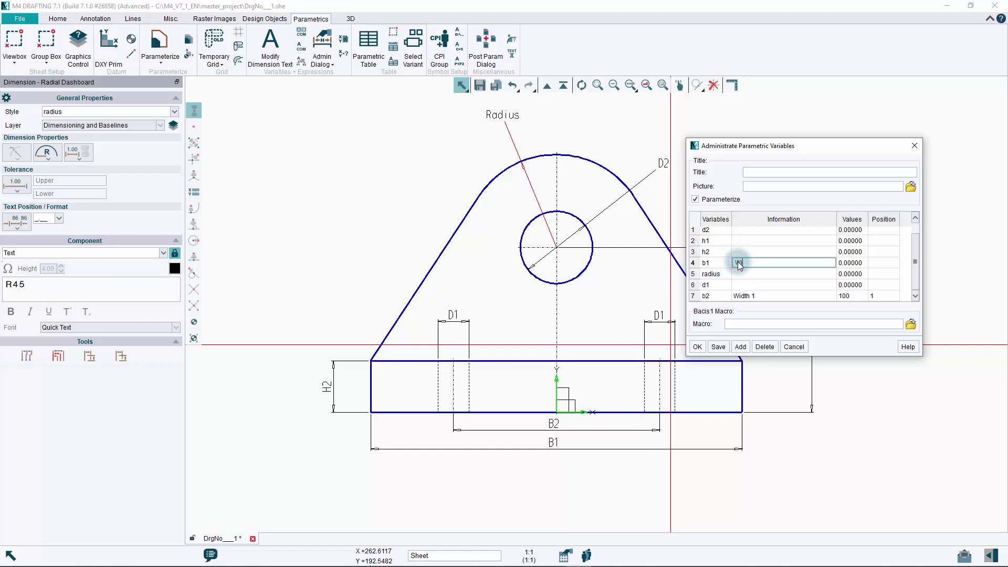
pyautogui.write('Width 2')
pyautogui.press('Tab')
pyautogui.write('180')
pyautogui.press('Tab')
pyautogui.write('2')
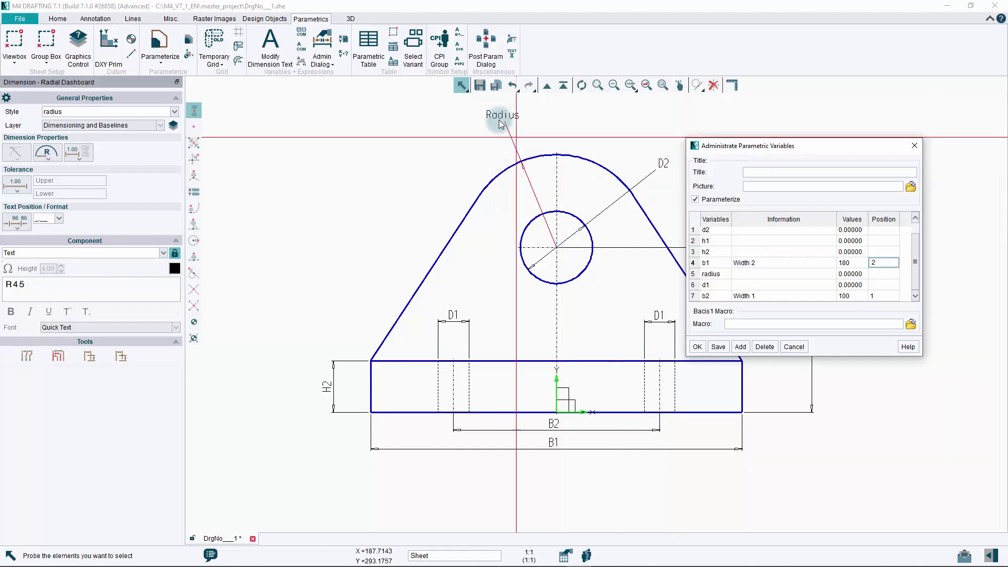
pyautogui.click(752, 274)
pyautogui.write('Radius')
pyautogui.press('Tab')
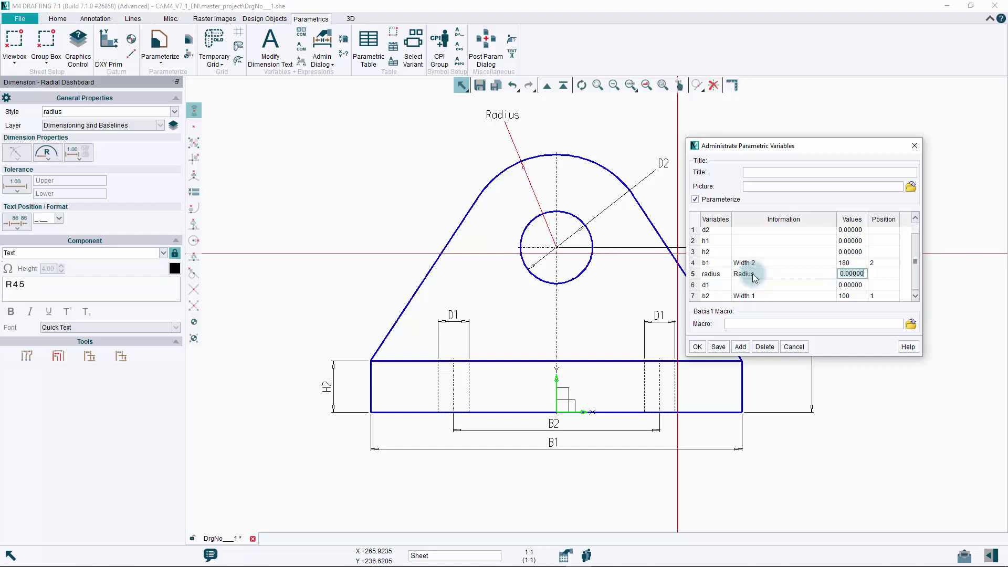
pyautogui.press('BackSpace')
pyautogui.press('BackSpace')
pyautogui.press('BackSpace')
pyautogui.press('BackSpace')
pyautogui.press('BackSpace')
pyautogui.press('BackSpace')
pyautogui.press('BackSpace')
pyautogui.write('45')
pyautogui.press('Tab')
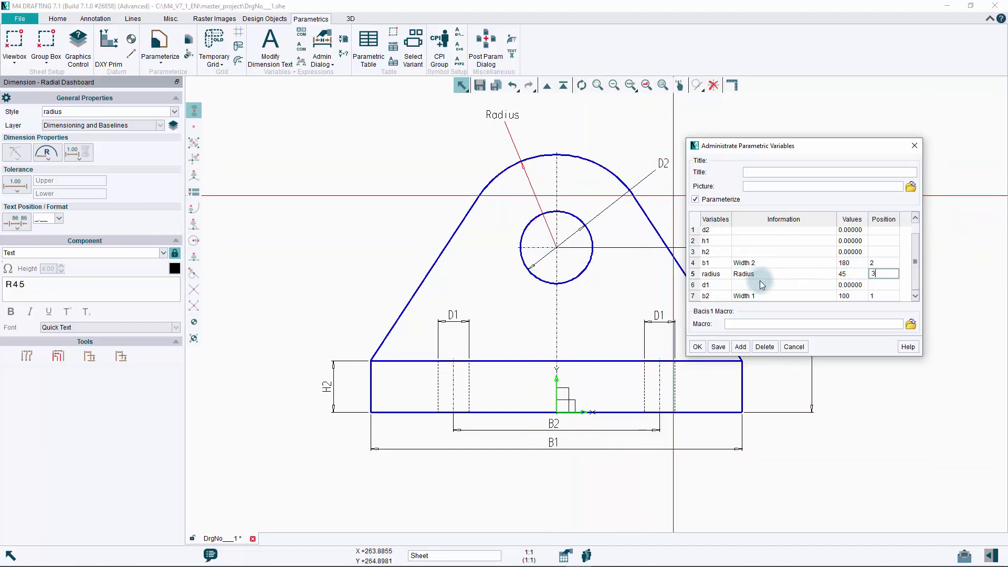
# Describe d2 as Diameter with the value 35.
pyautogui.click(747, 231)
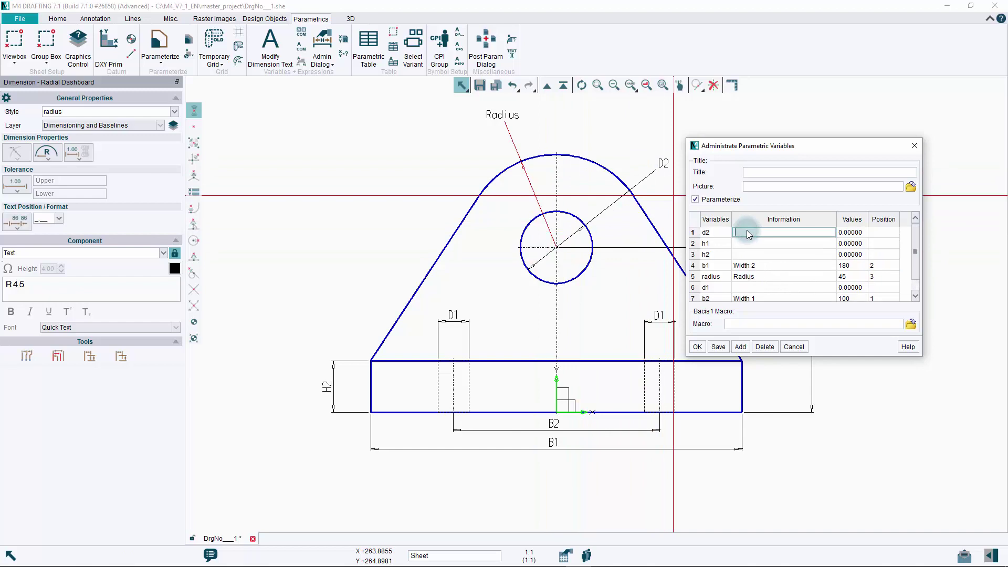
pyautogui.write('Diameter')
pyautogui.press('Tab')
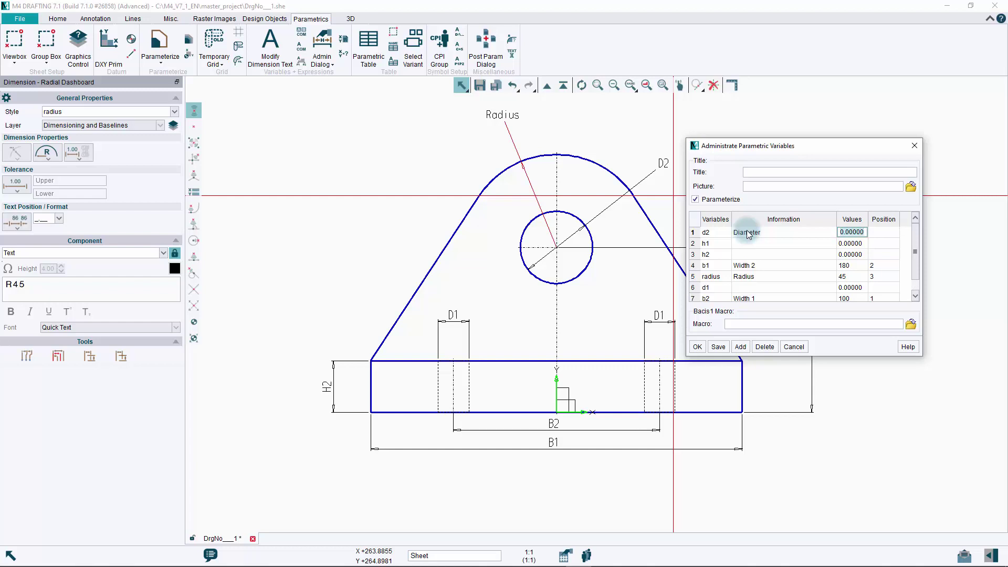
pyautogui.write('35')
pyautogui.press('Tab')
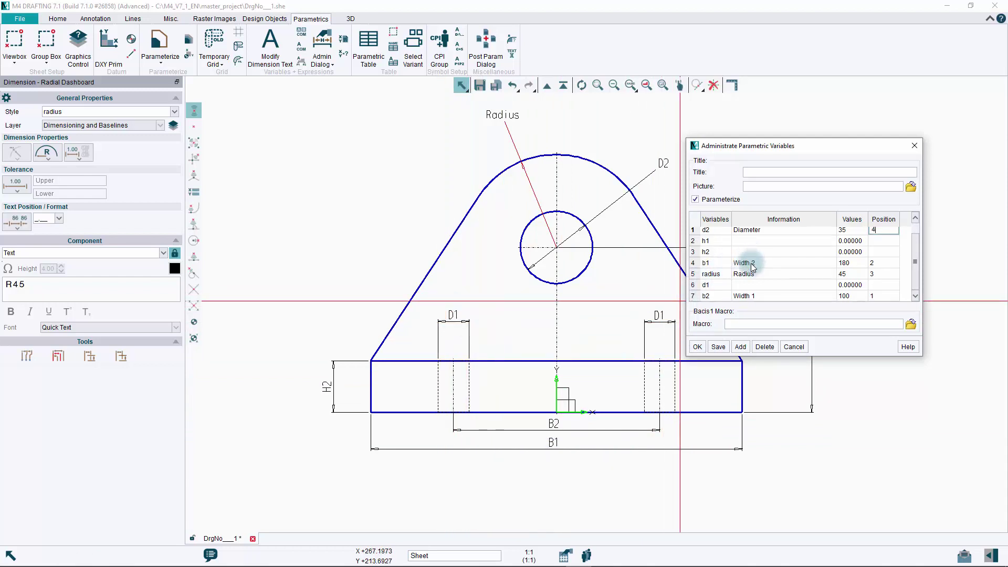
# Describe d1 as Bore with 15 at position 5, and label h1 Height 1.
pyautogui.click(751, 284)
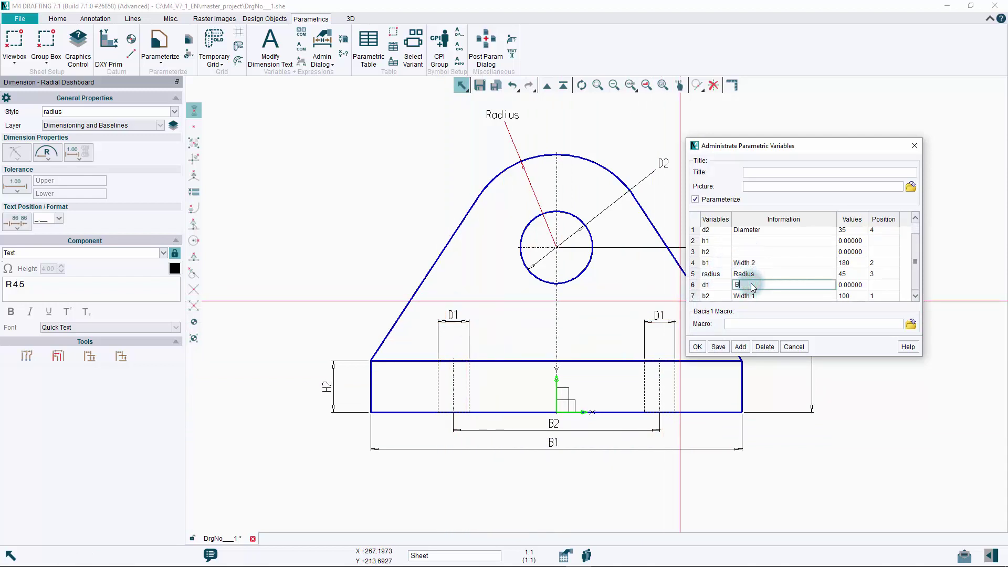
pyautogui.write('Bore')
pyautogui.press('Tab')
pyautogui.write('15')
pyautogui.press('Tab')
pyautogui.write('5')
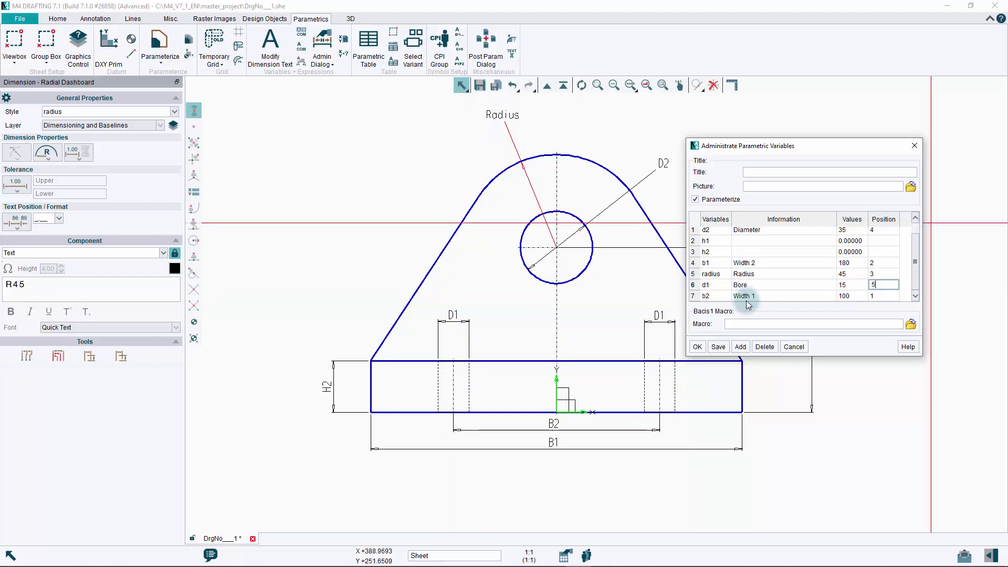
pyautogui.click(749, 240)
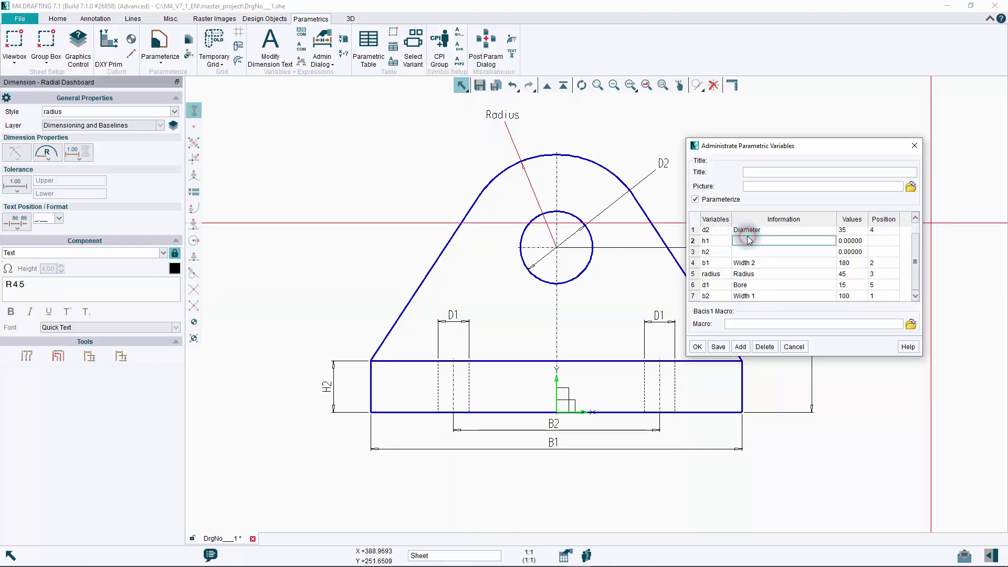
pyautogui.write('Height 1')
pyautogui.press('Tab')
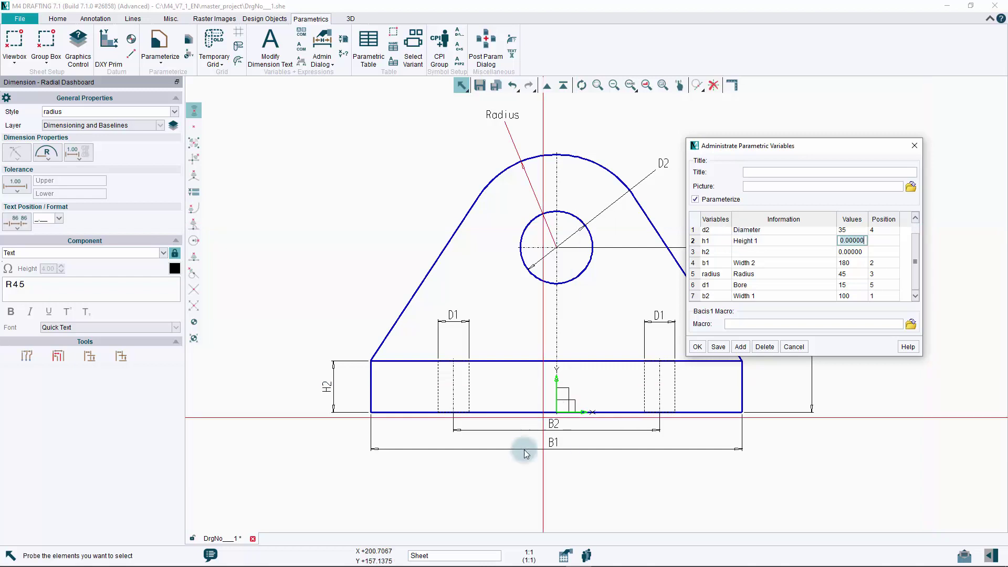
# Give h1 the value 80 at position 6.
pyautogui.moveTo(803, 149)
pyautogui.mouseDown()
pyautogui.moveTo(677, 124)
pyautogui.moveTo(481, 119)
pyautogui.mouseUp()
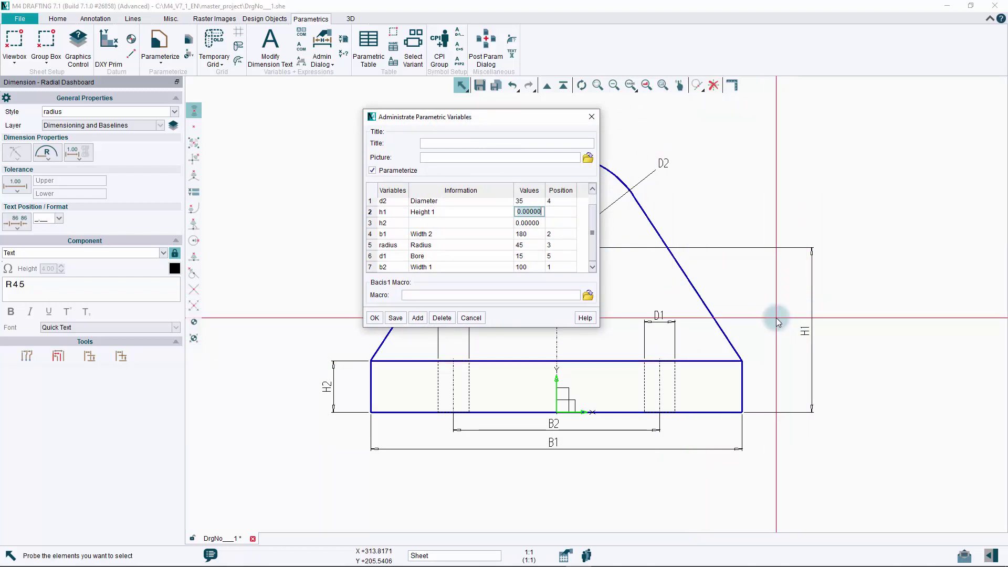
pyautogui.doubleClick(533, 208)
pyautogui.write('80')
pyautogui.press('Tab')
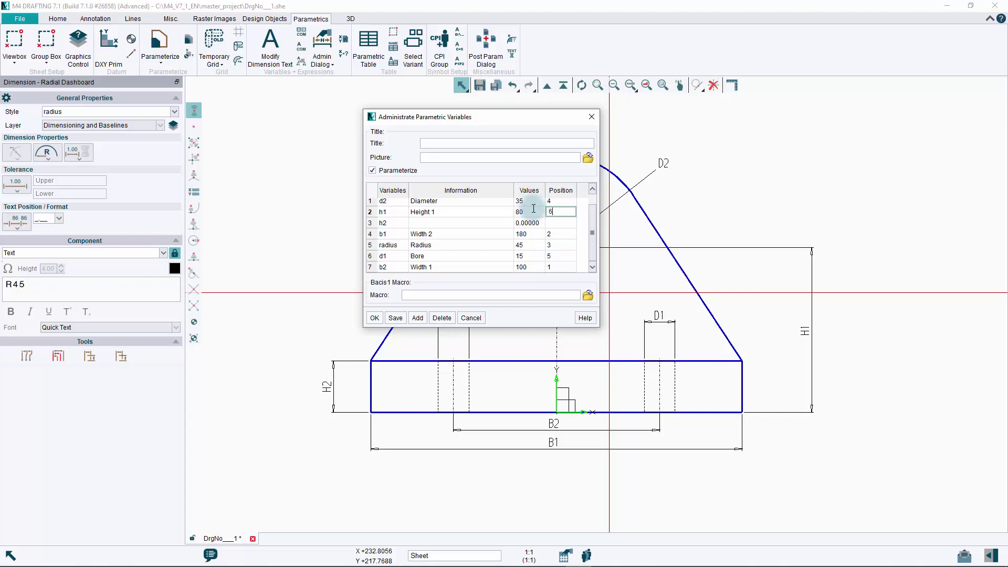
pyautogui.click(444, 223)
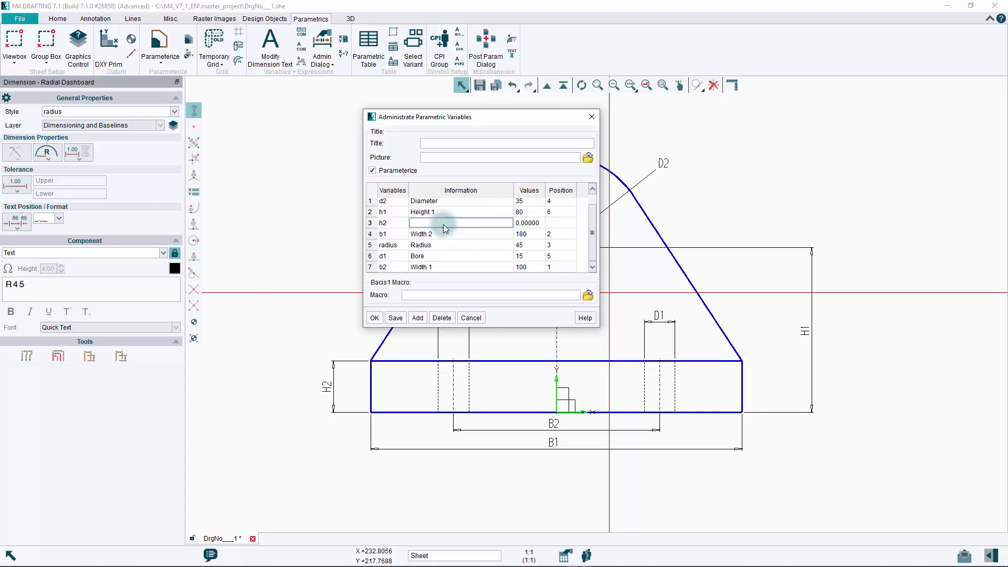
# Describe h2 as Height 2 with 25 at position 7, and title the set Example 1.
pyautogui.write('Height 2')
pyautogui.press('Tab')
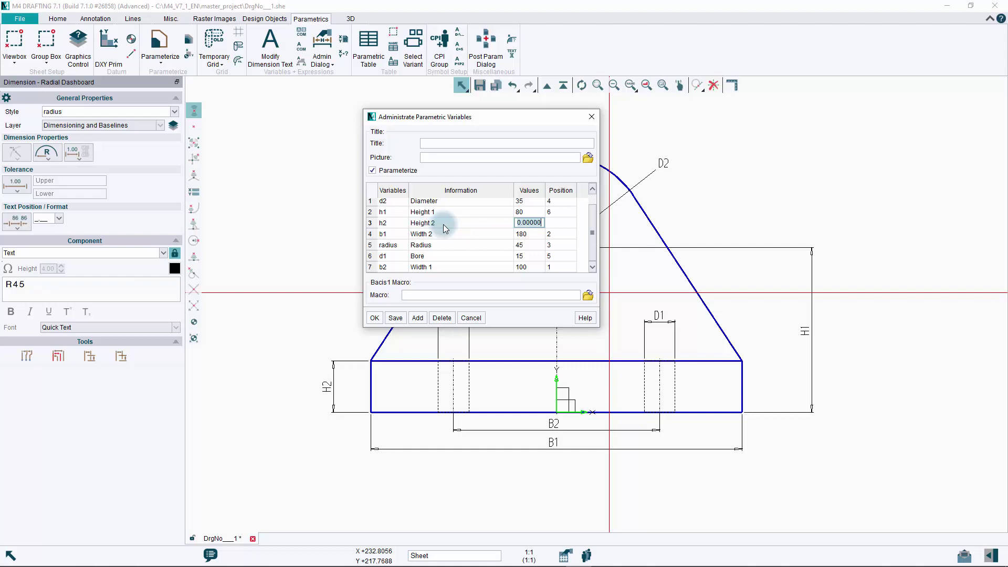
pyautogui.write('25')
pyautogui.press('Tab')
pyautogui.write('7')
pyautogui.click(465, 145)
pyautogui.scroll(1, 520, 235)
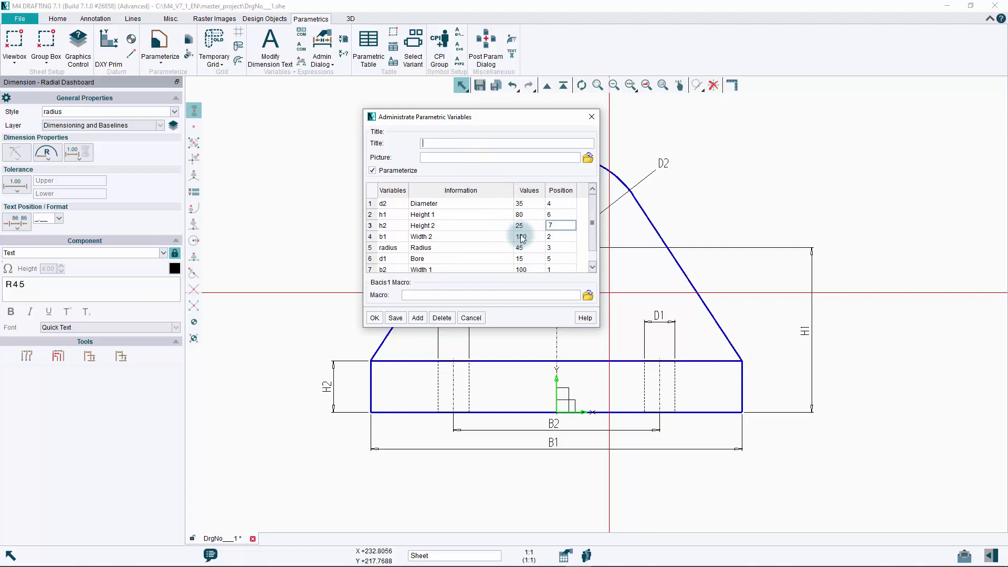
pyautogui.write('Example 1')
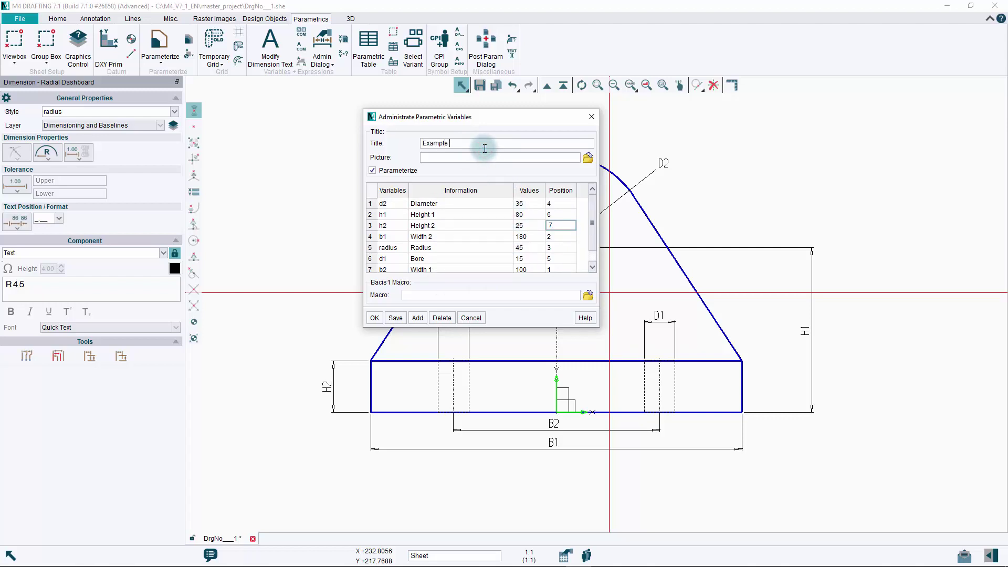
# Save the Example 1 parametric variable definitions.
pyautogui.click(965, 163)
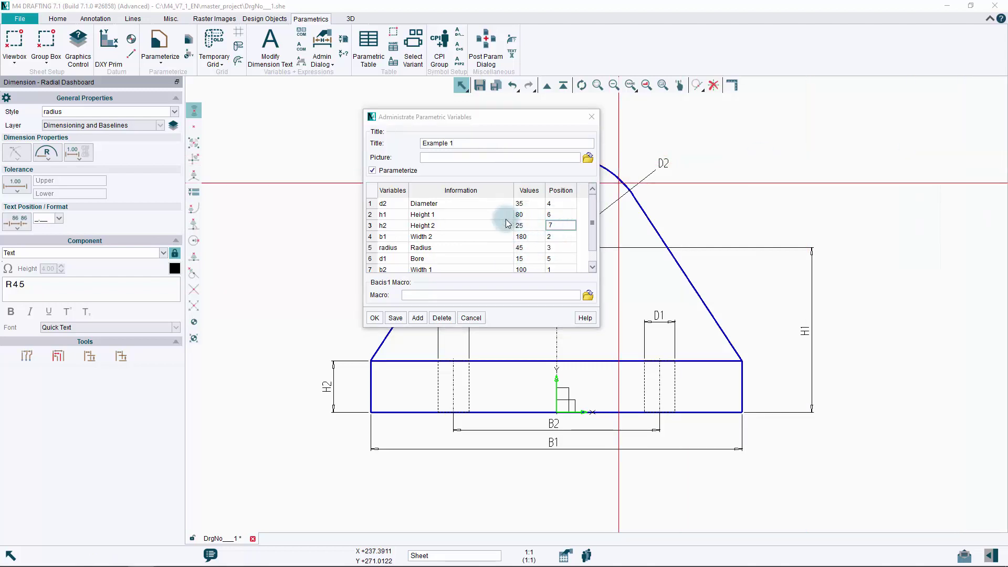
pyautogui.scroll(-1, 513, 224)
pyautogui.scroll(1, 513, 224)
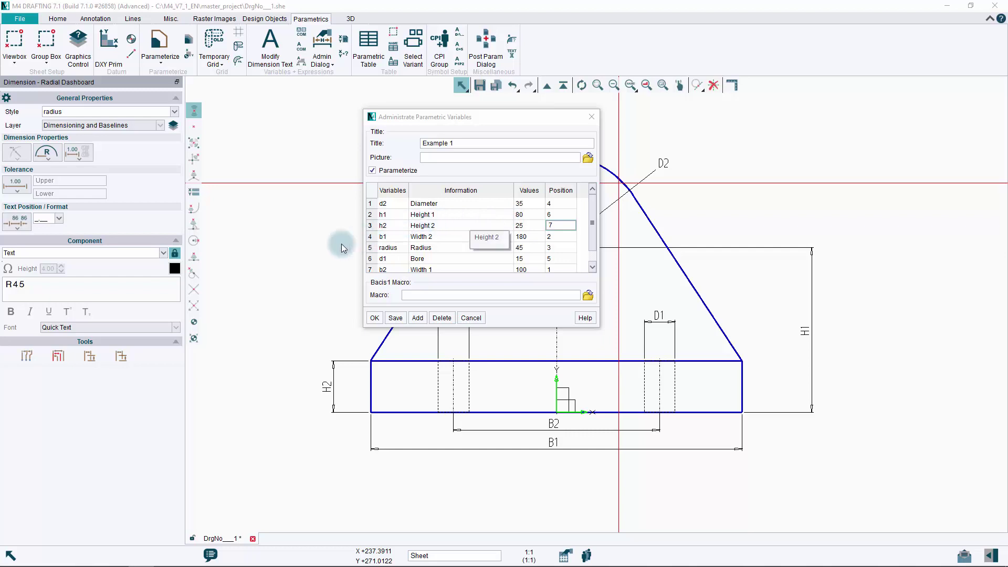
pyautogui.click(395, 317)
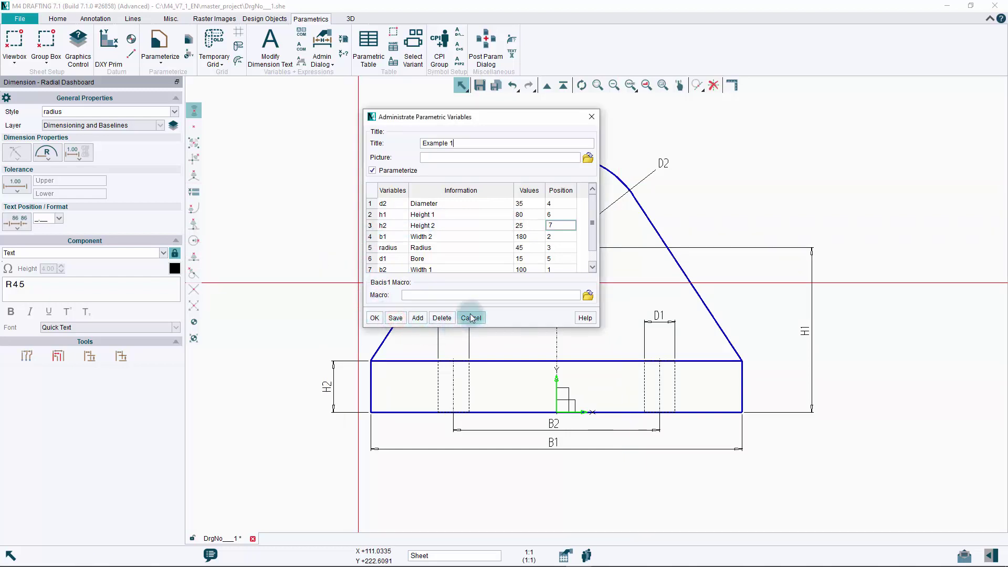
pyautogui.click(400, 318)
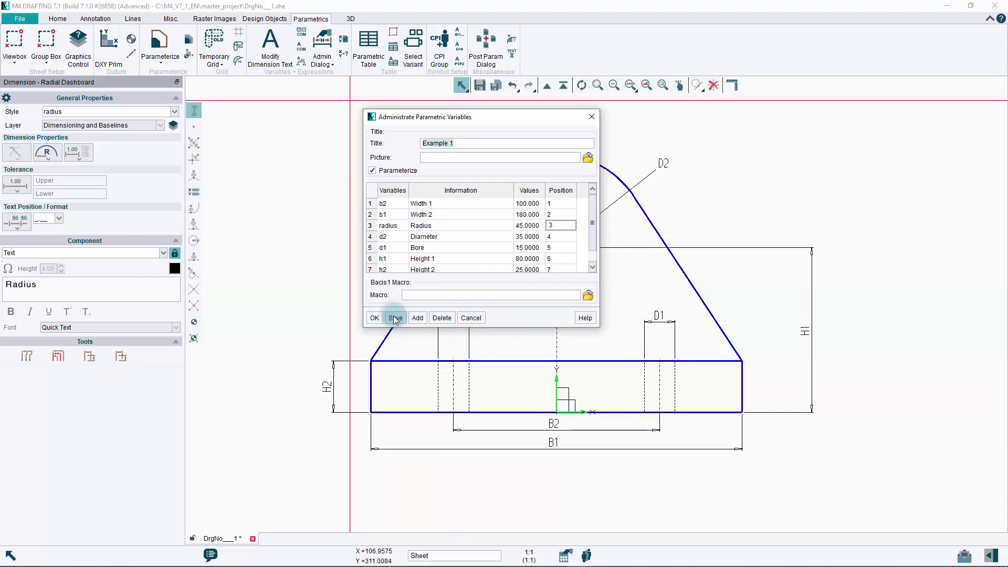
# Close the variables editor and save the sheet as DrgNo___1.she.
pyautogui.click(470, 318)
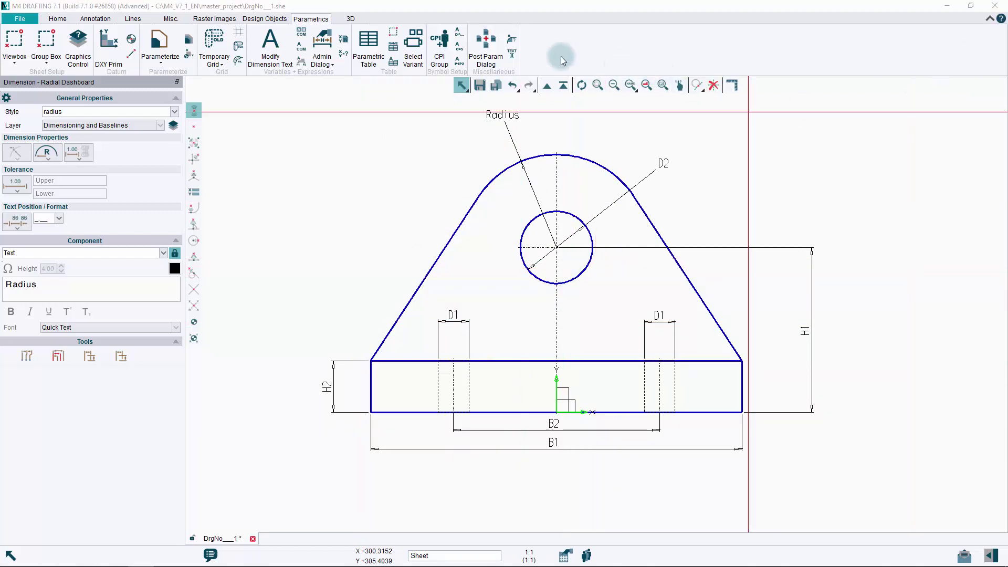
pyautogui.click(483, 81)
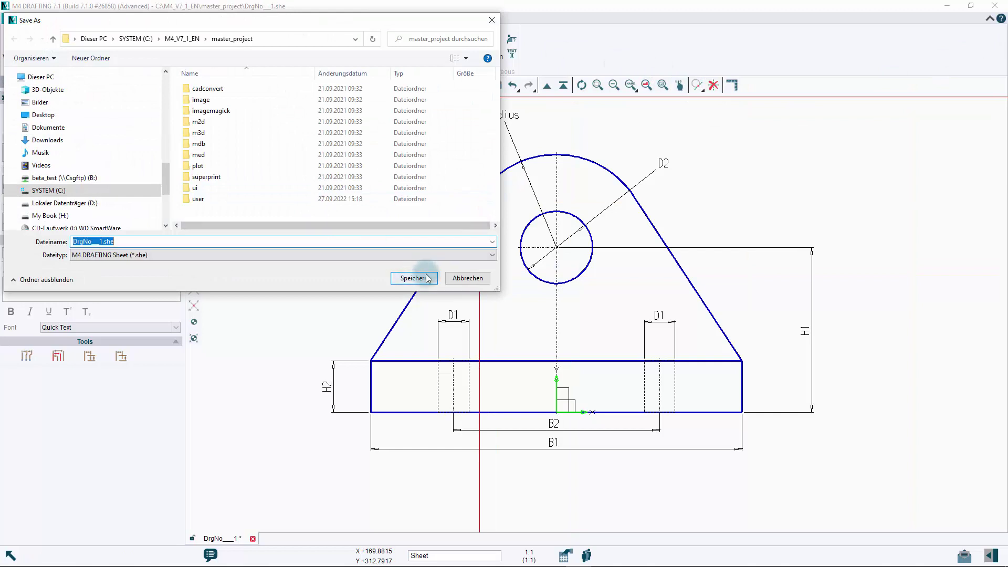
pyautogui.click(428, 278)
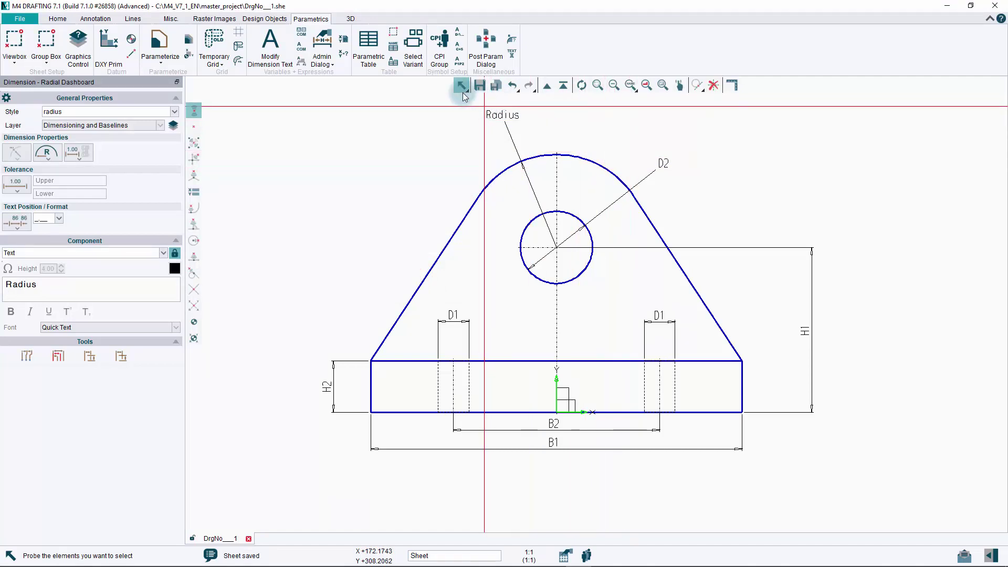
# Load Example 1 via Admin Dialog, set Width 1 120, Radius 50, Bore 12, and apply.
pyautogui.click(329, 61)
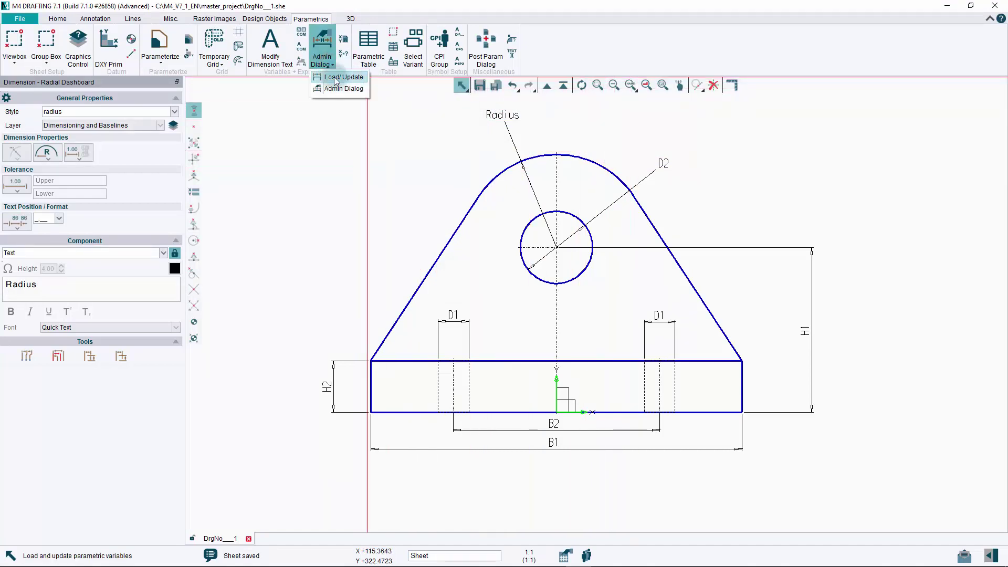
pyautogui.click(350, 78)
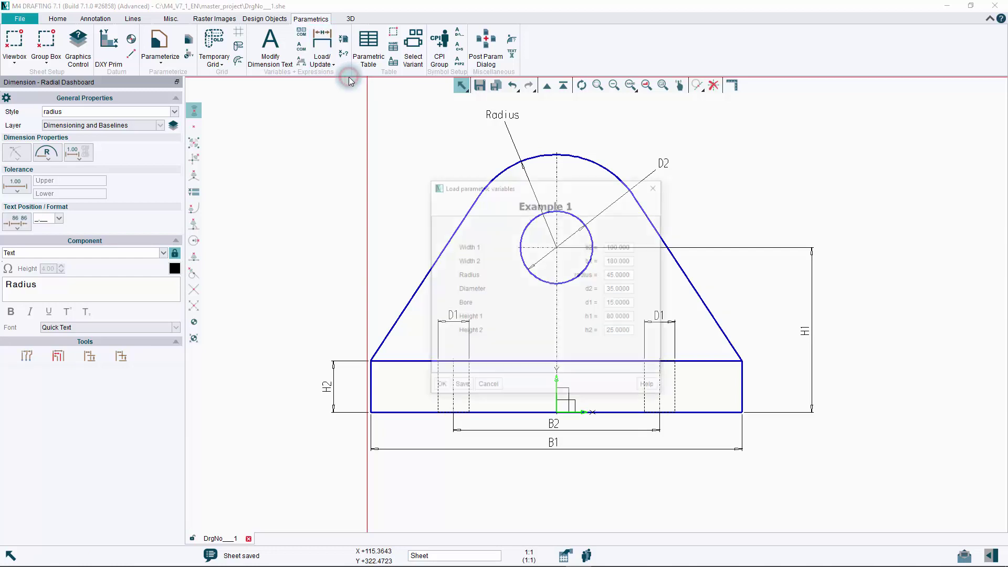
pyautogui.moveTo(590, 187)
pyautogui.mouseDown()
pyautogui.moveTo(851, 85)
pyautogui.moveTo(852, 59)
pyautogui.mouseUp()
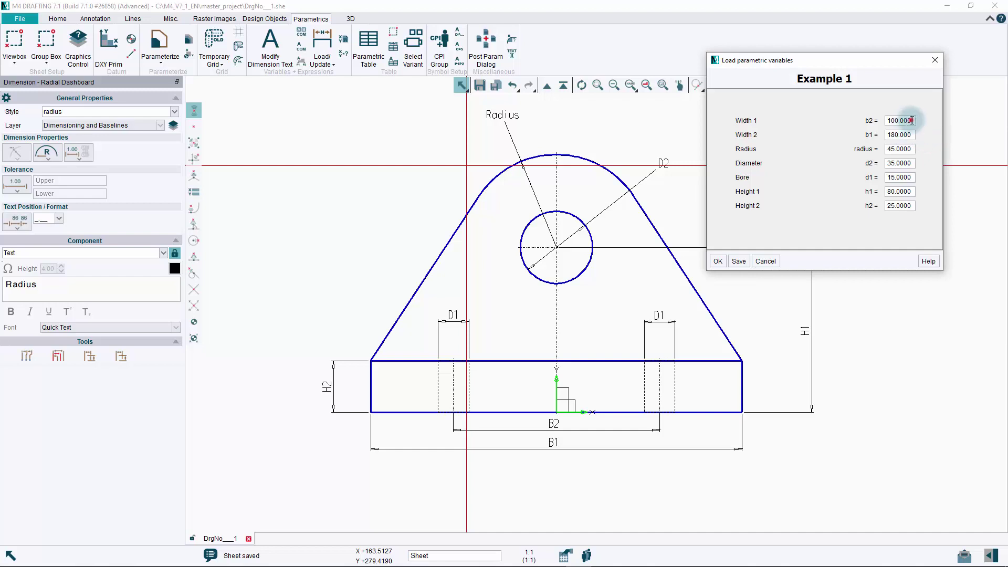
pyautogui.moveTo(914, 120); pyautogui.dragTo(883, 125)
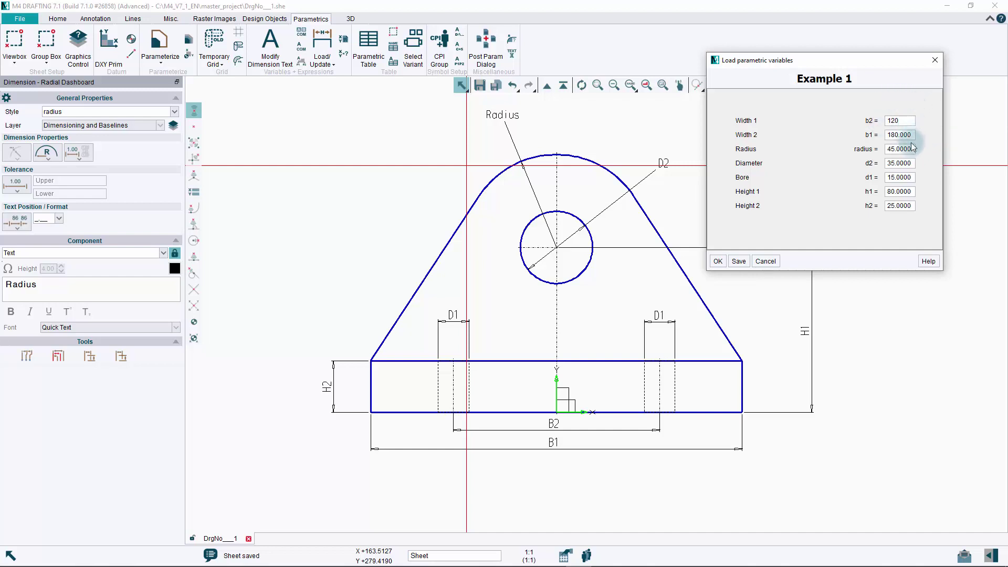
pyautogui.moveTo(913, 146); pyautogui.dragTo(876, 148)
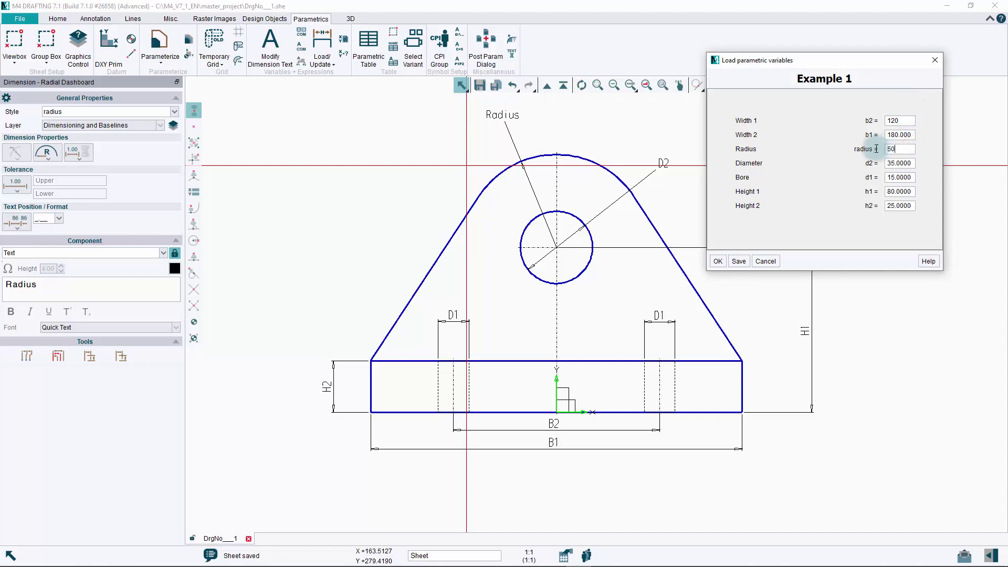
pyautogui.moveTo(916, 177); pyautogui.dragTo(882, 179)
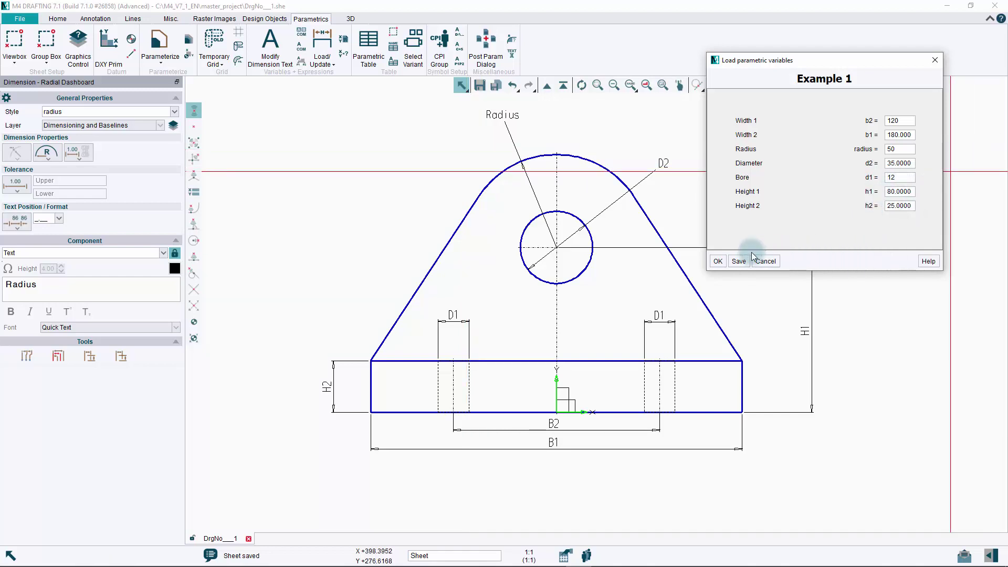
pyautogui.click(718, 260)
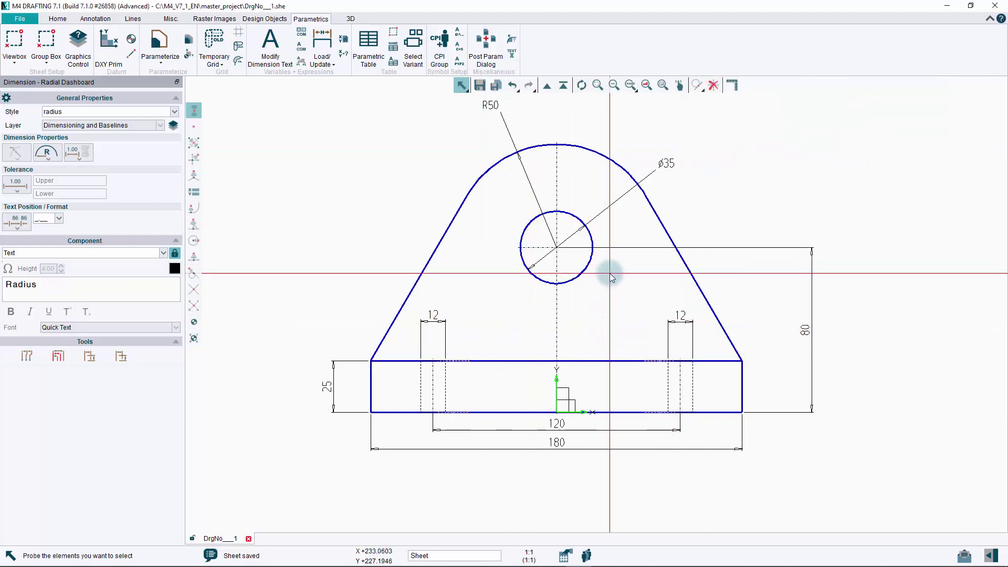
pyautogui.scroll(1, 618, 294)
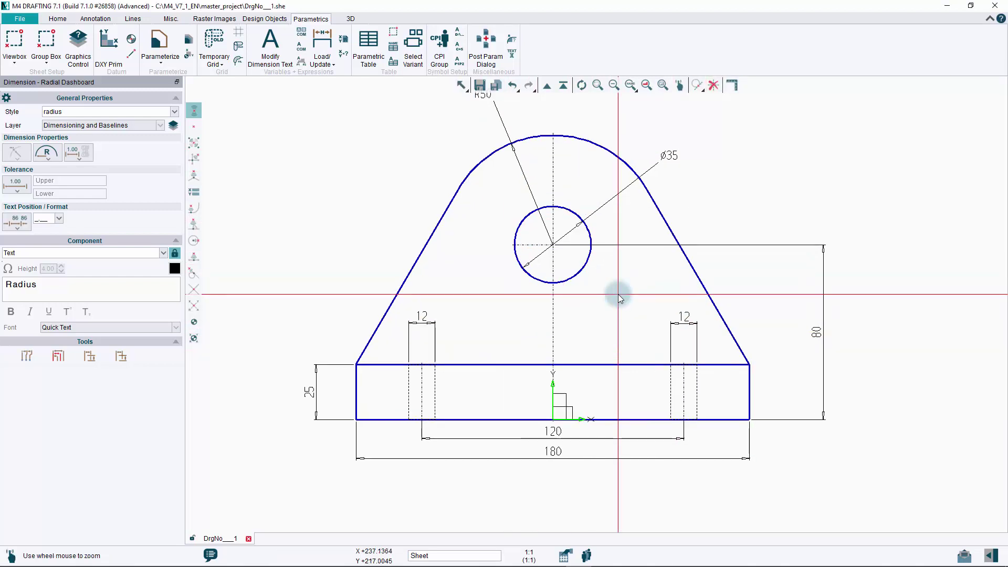